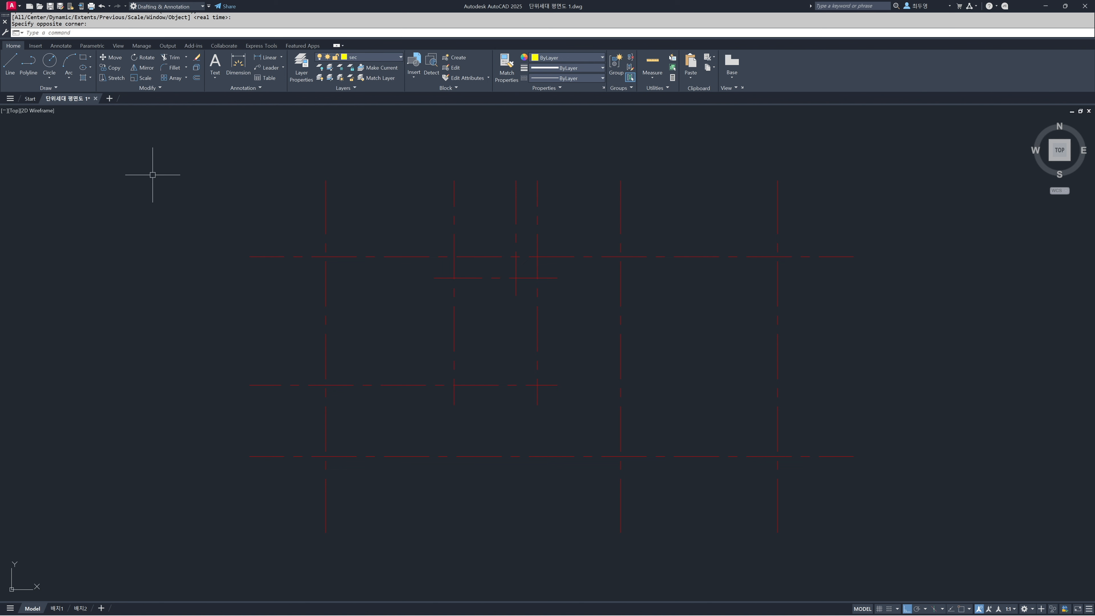
Offset the leftmost vertical centre line 100 to both sides, placing the new lines on the current layer.
text(o)
key(Return)
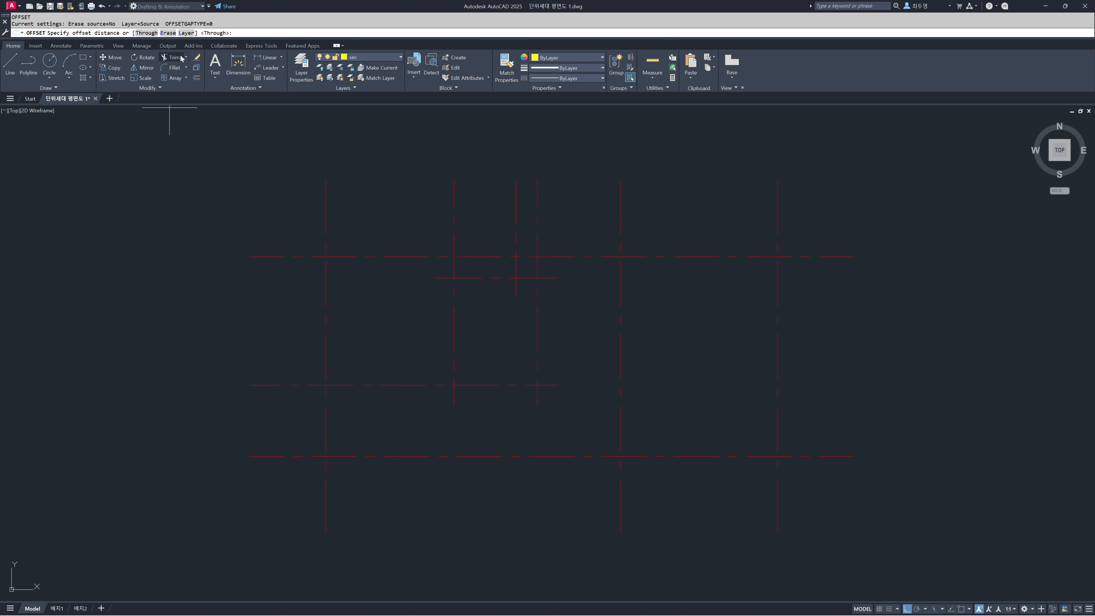
click(186, 33)
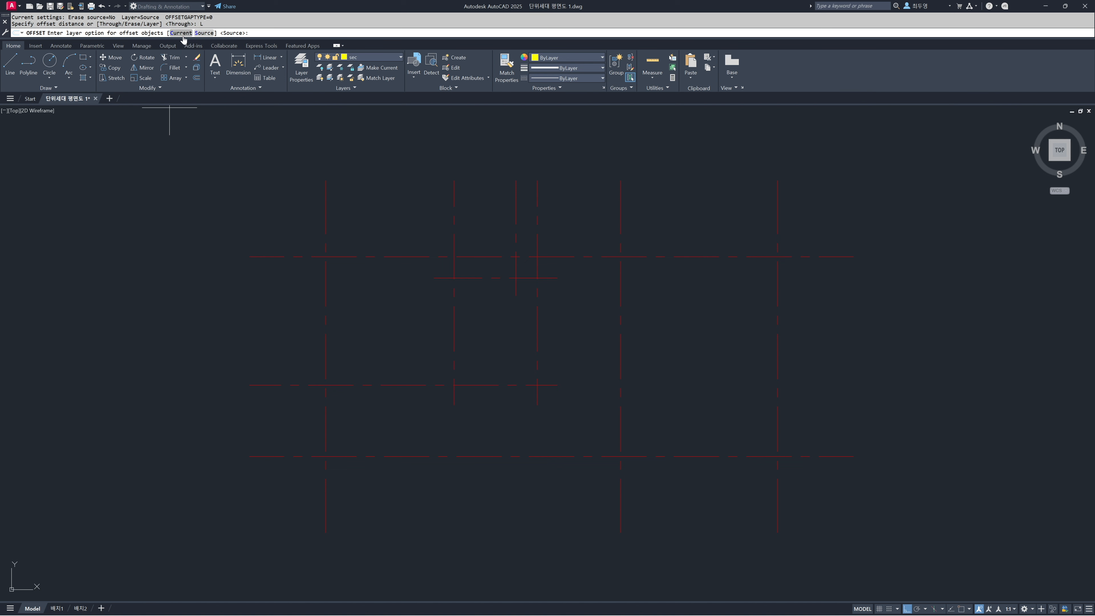
click(180, 33)
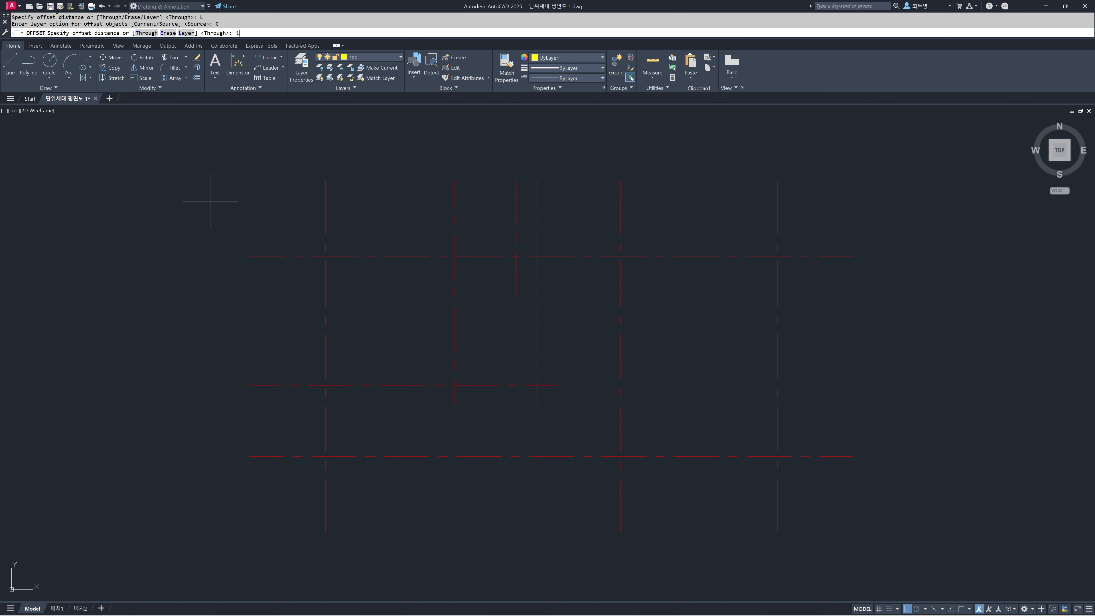
key(Return)
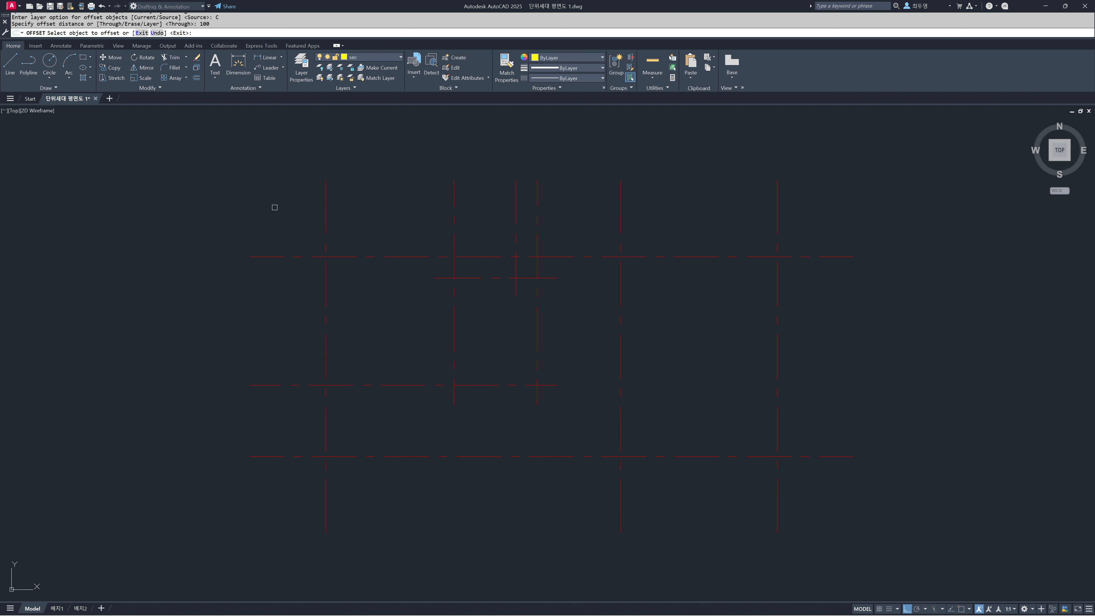
click(325, 215)
click(357, 220)
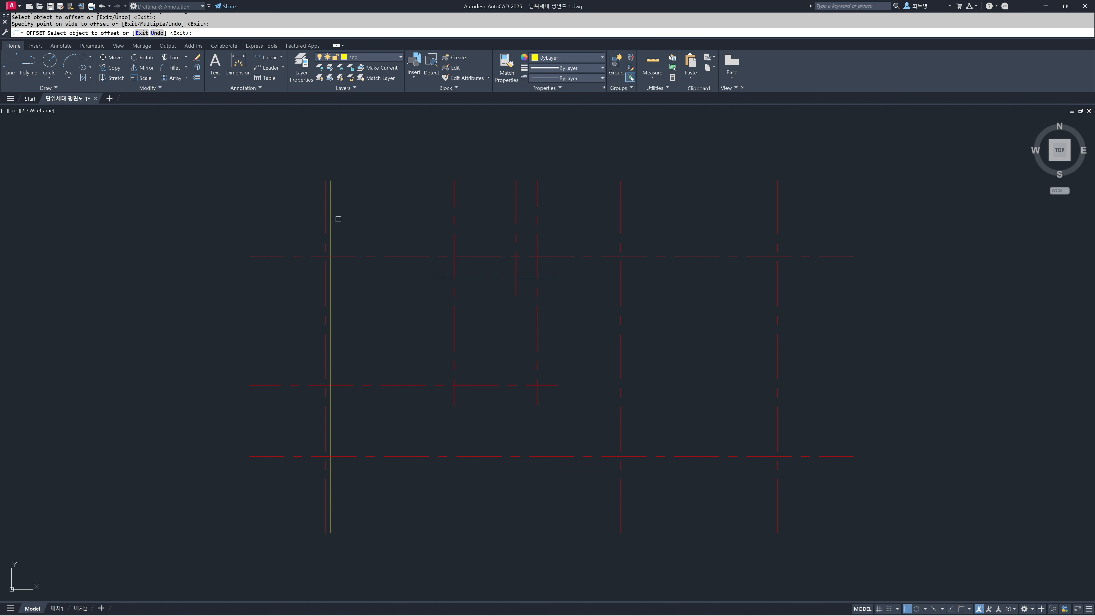
click(325, 217)
click(313, 220)
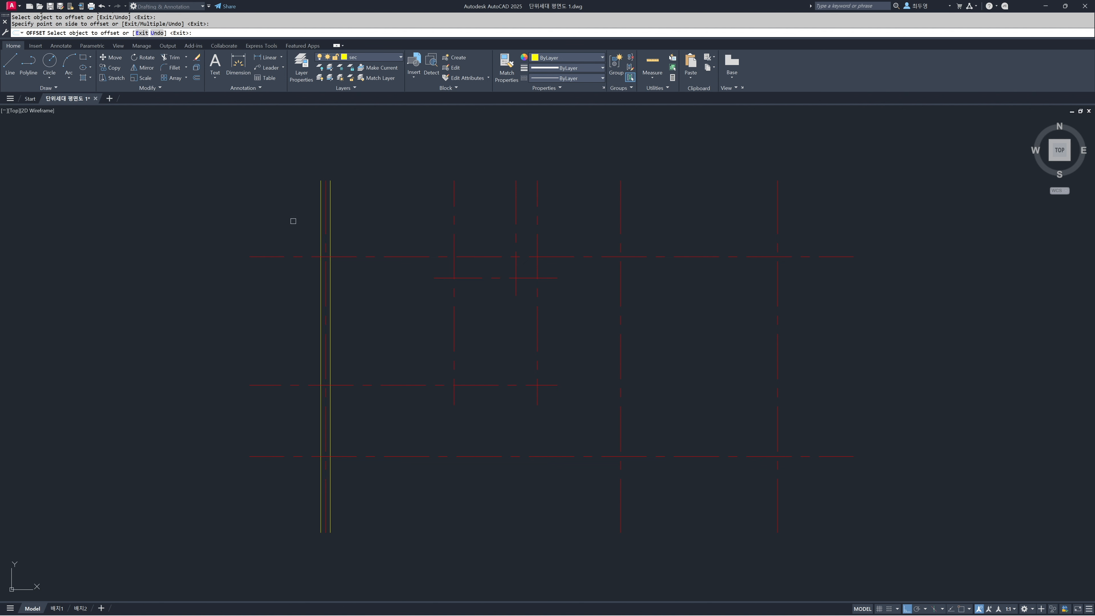
Offset the upper long horizontal centre line and the rightmost vertical centre line 100 to both sides.
click(297, 257)
click(296, 278)
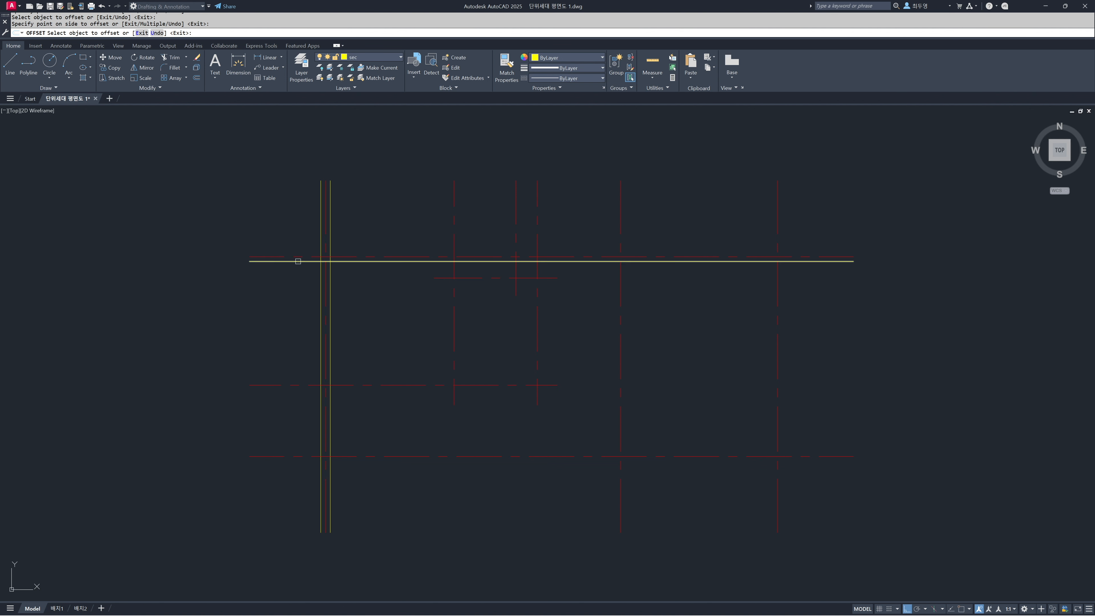
click(298, 256)
click(298, 236)
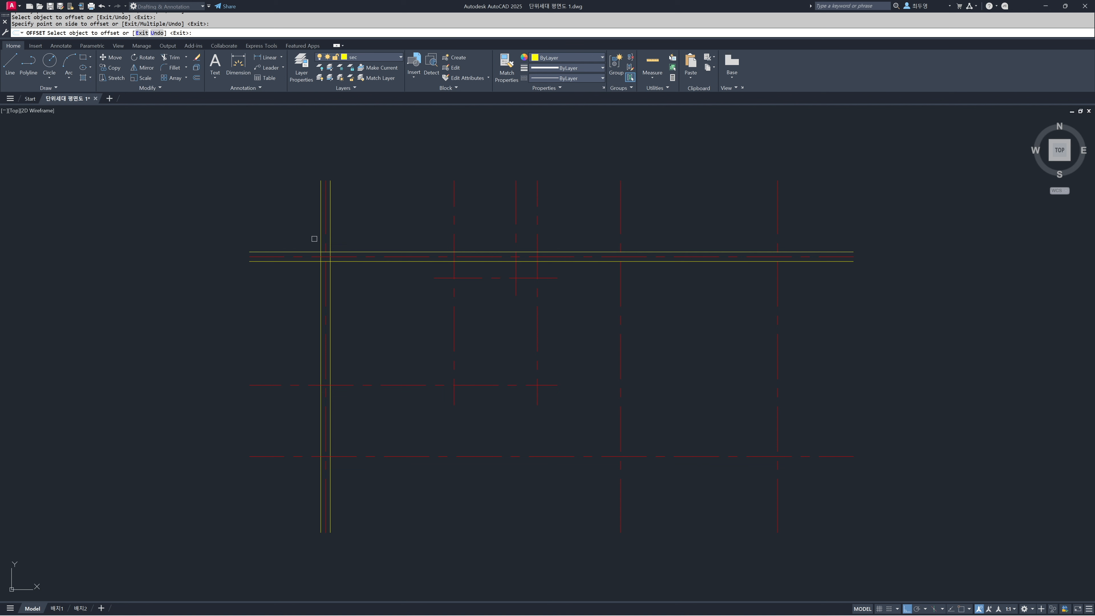
click(777, 231)
click(796, 236)
click(777, 235)
click(750, 236)
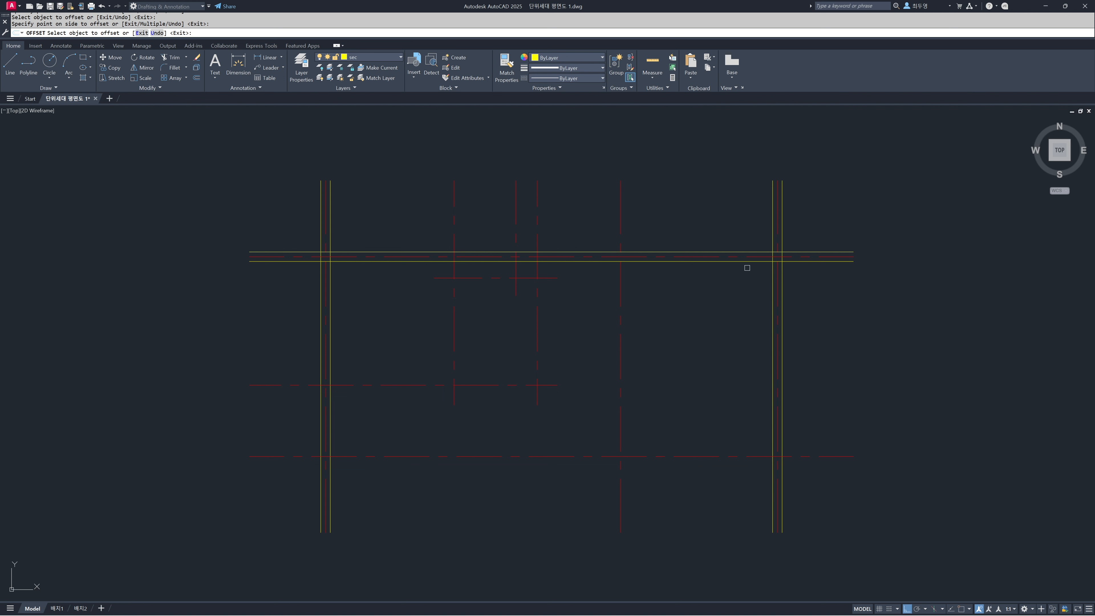
Offset the lowest horizontal centre line and the full-height interior vertical centre line 100 to both sides.
click(753, 456)
click(752, 476)
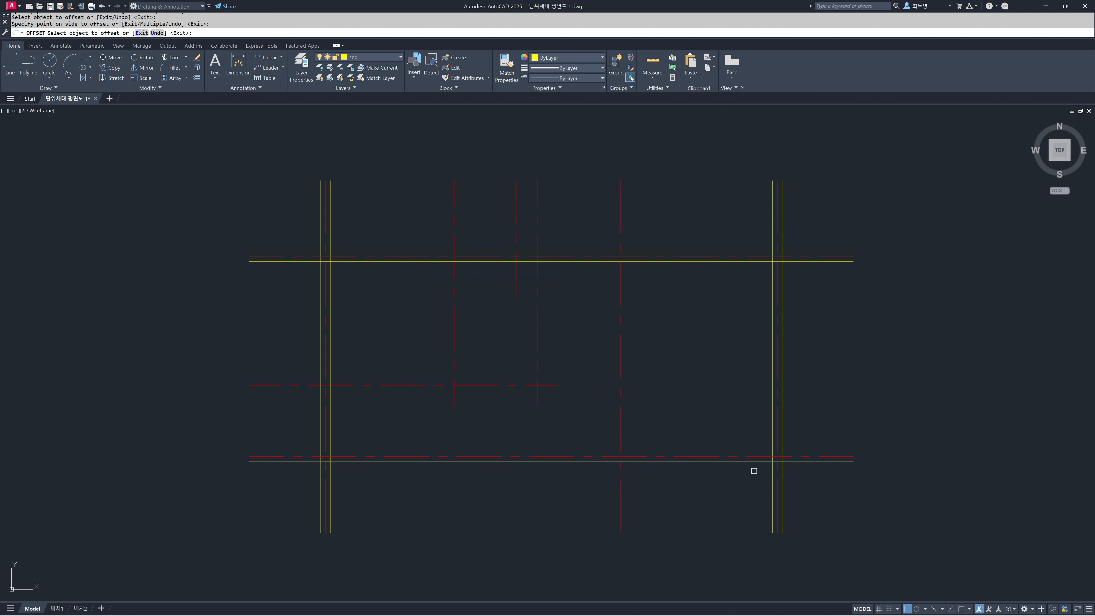
click(755, 456)
click(756, 441)
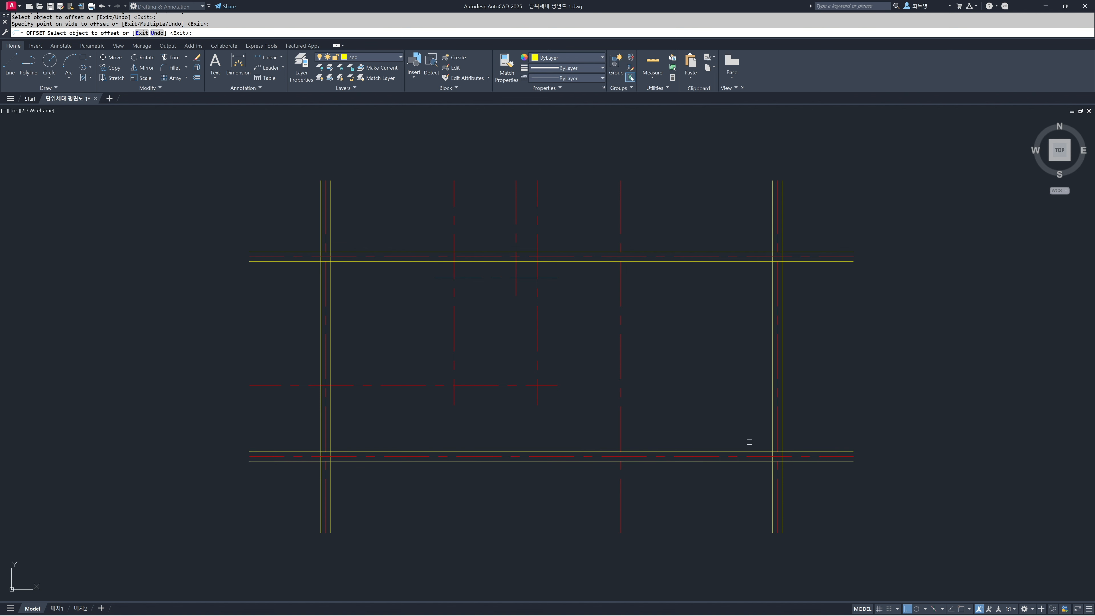
click(620, 433)
click(596, 432)
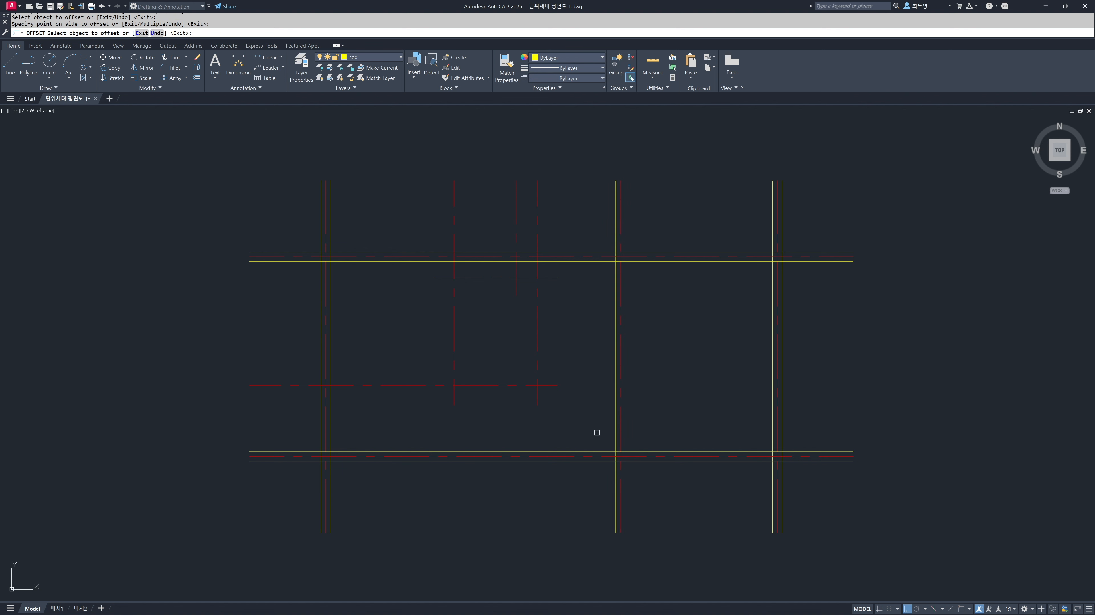
click(621, 433)
click(640, 433)
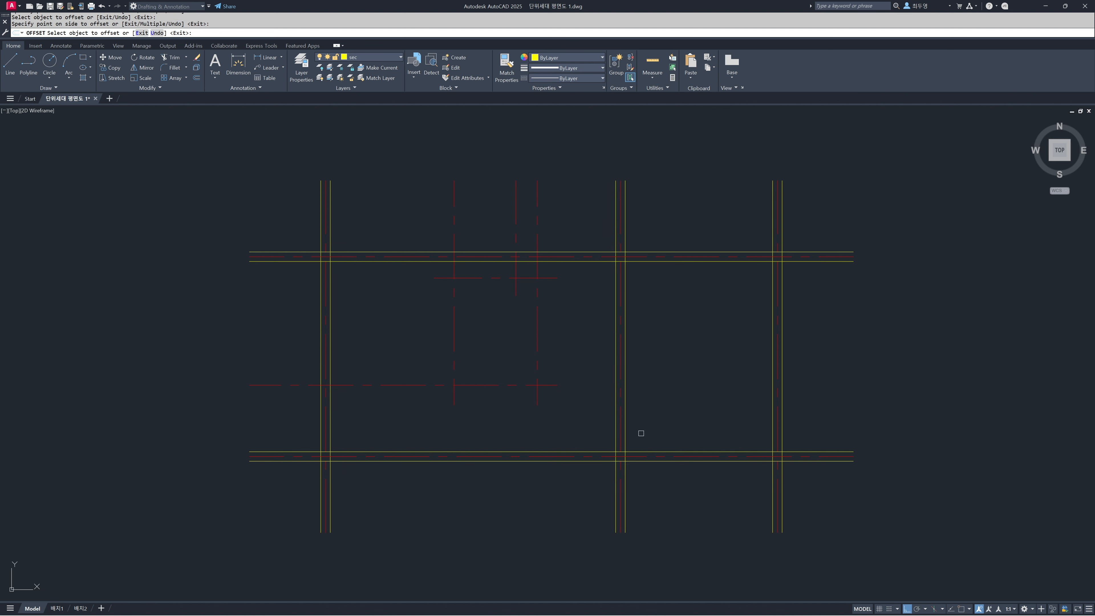
Offset the centre lines along the inner room's right side and lower side 100 to both sides.
click(537, 400)
click(515, 398)
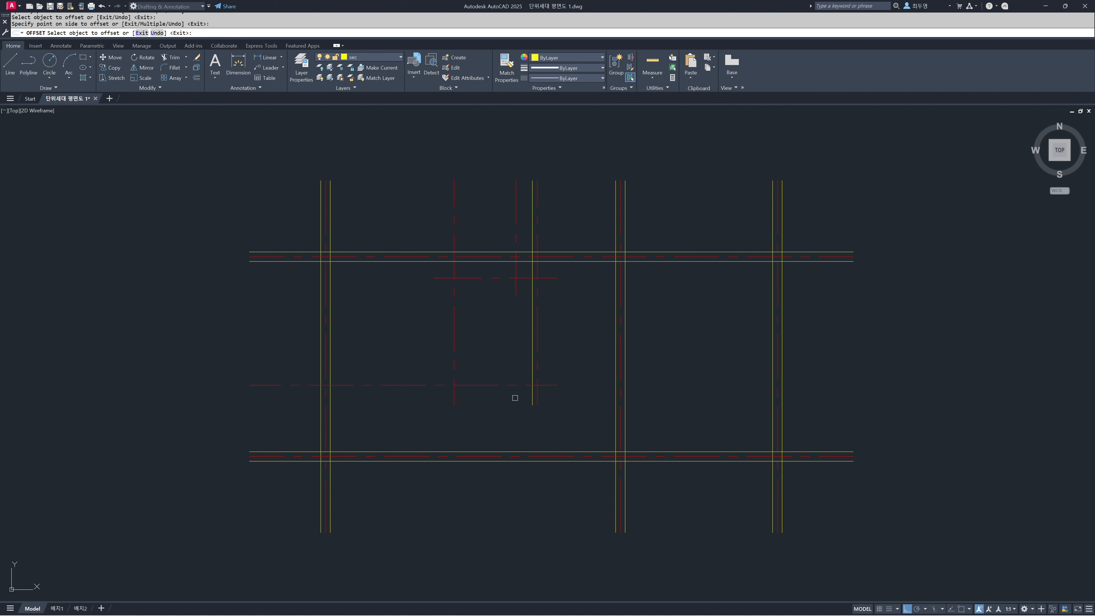
click(536, 398)
click(553, 396)
click(556, 384)
click(552, 379)
click(550, 386)
click(550, 391)
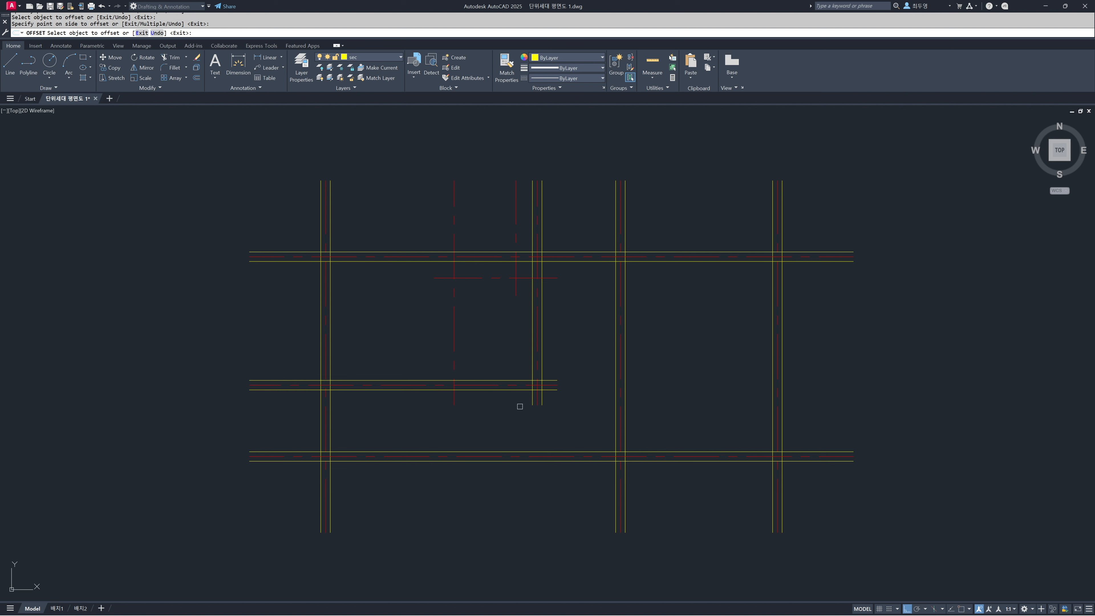
Offset the vertical centre line along the inner room's left side 100 to both sides and finish the offset.
click(456, 397)
click(434, 399)
click(454, 399)
click(473, 402)
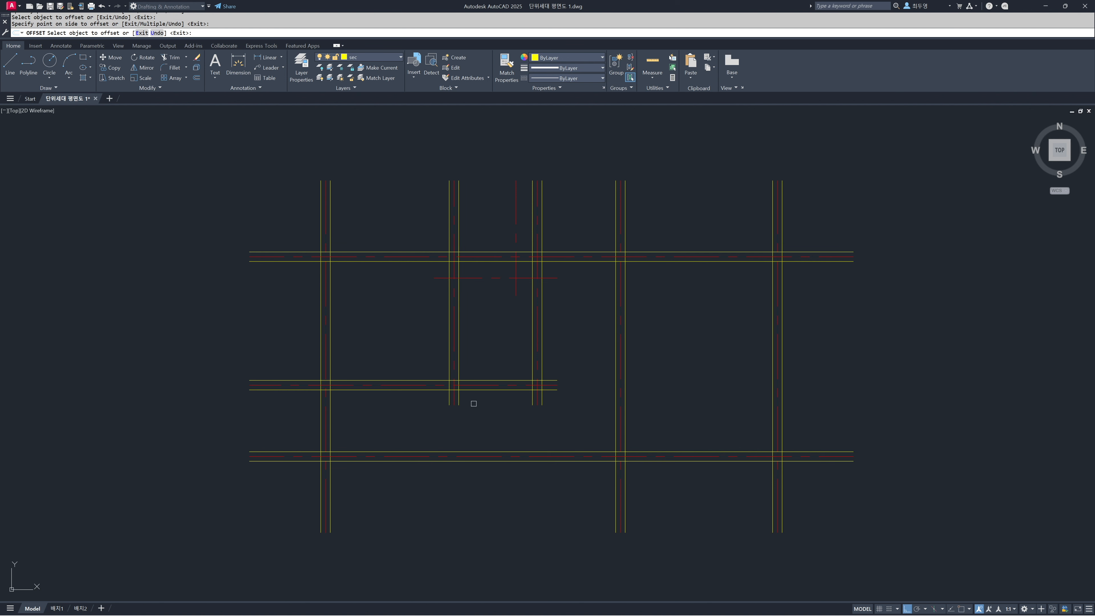
key(Return)
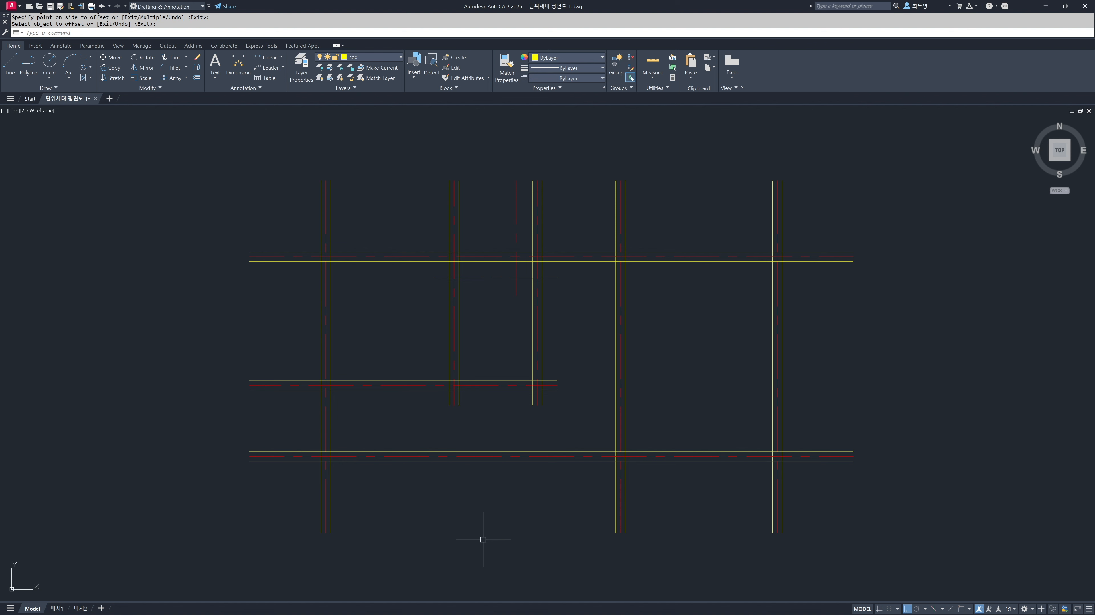
Offset the short horizontal partition centre line 50 to both sides.
key(Return)
text(5)
text(0)
key(Return)
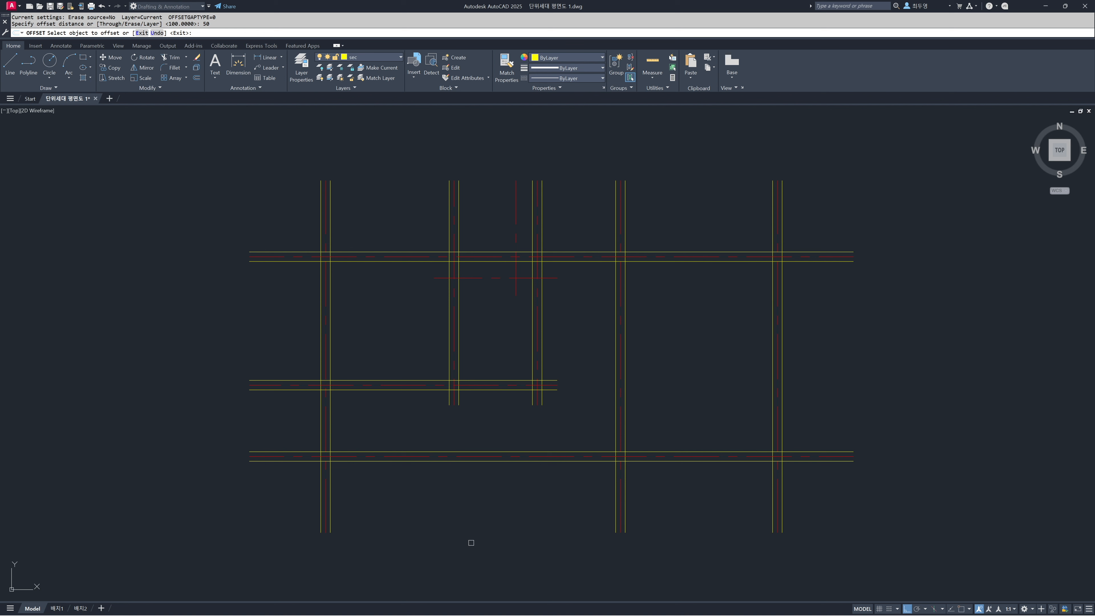
click(475, 278)
click(476, 271)
click(475, 278)
click(478, 301)
Offset the short vertical partition centre line 50 to both sides and finish the offset.
click(516, 291)
click(525, 293)
click(516, 292)
click(494, 294)
key(Return)
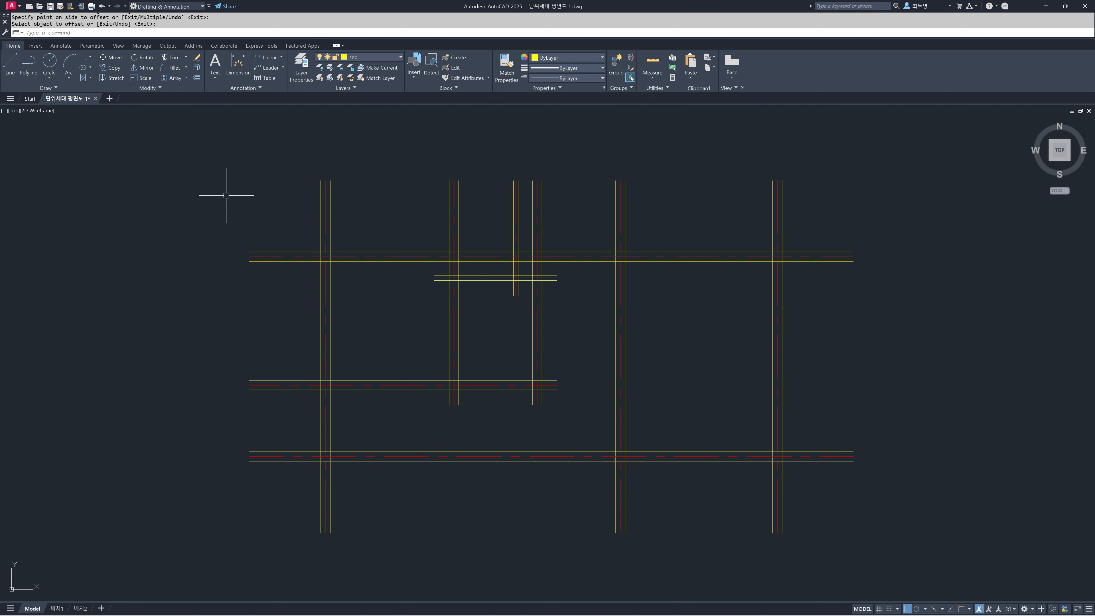
Freeze the cen layer and fence-trim all wall line ends projecting beyond the outer wall rectangle.
click(365, 60)
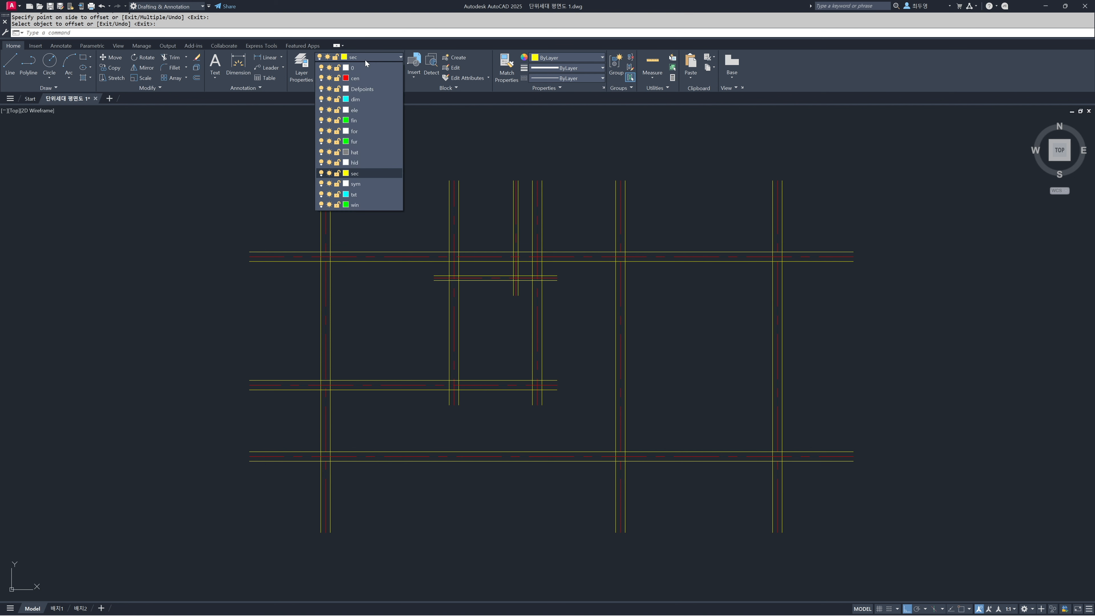
click(329, 78)
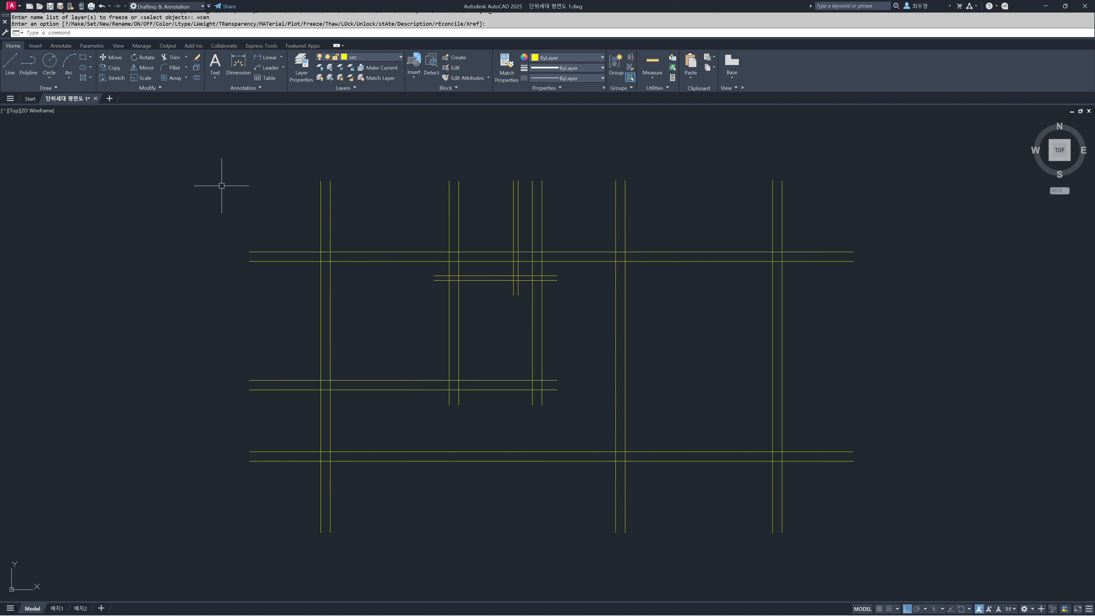
text(tr)
key(Return)
key(Return)
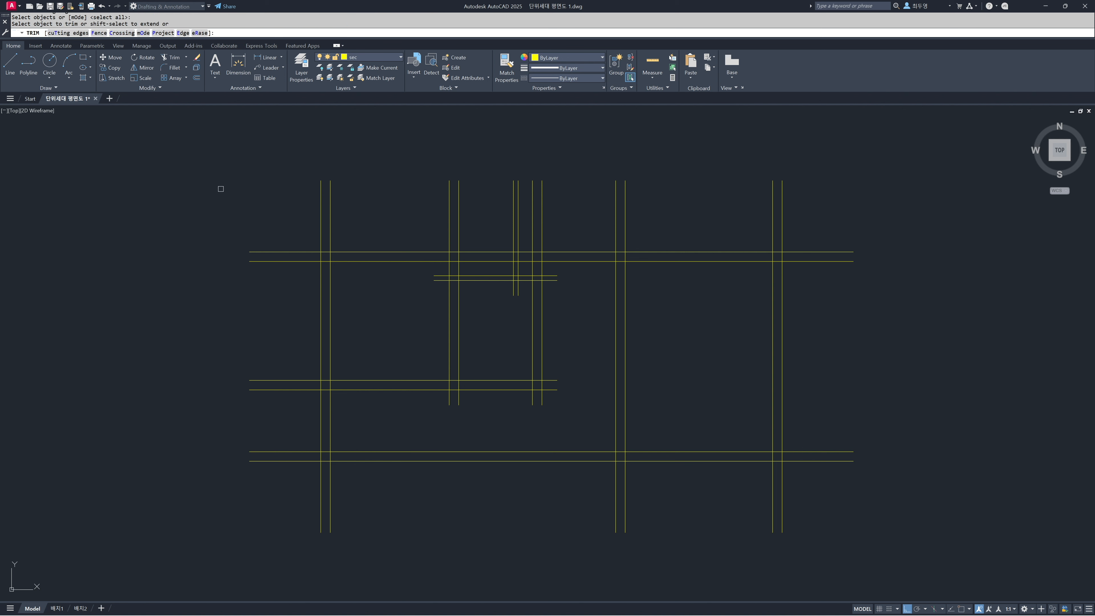
click(98, 33)
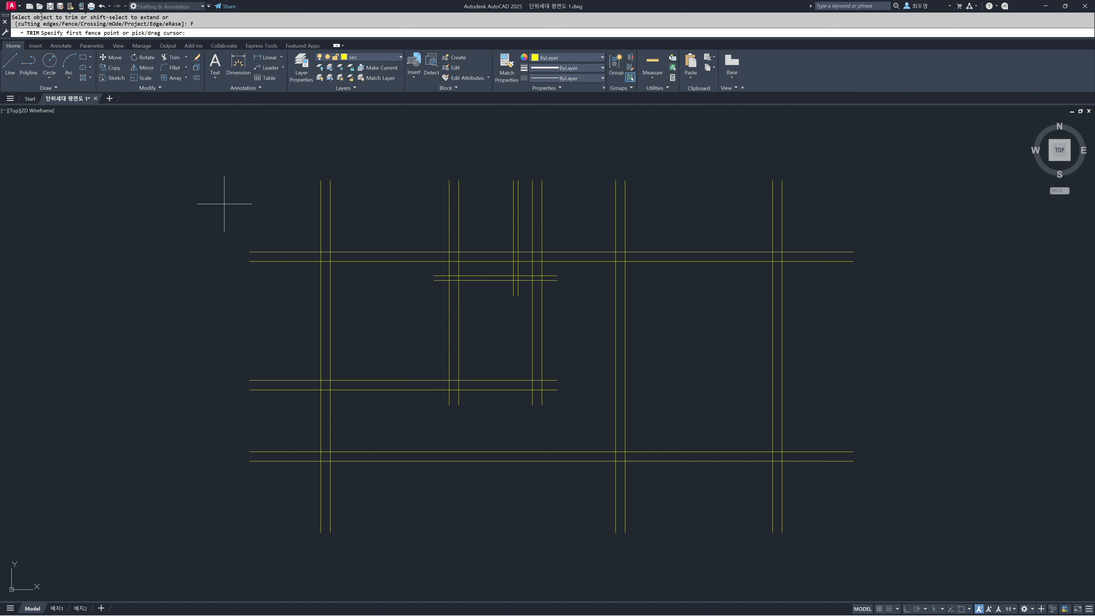
click(274, 225)
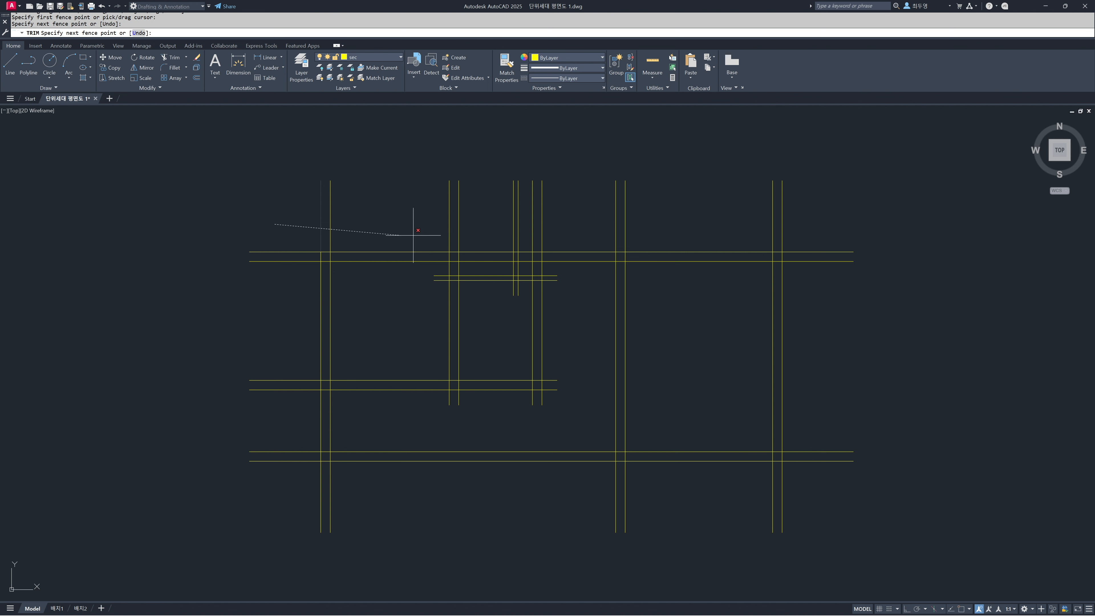
click(812, 236)
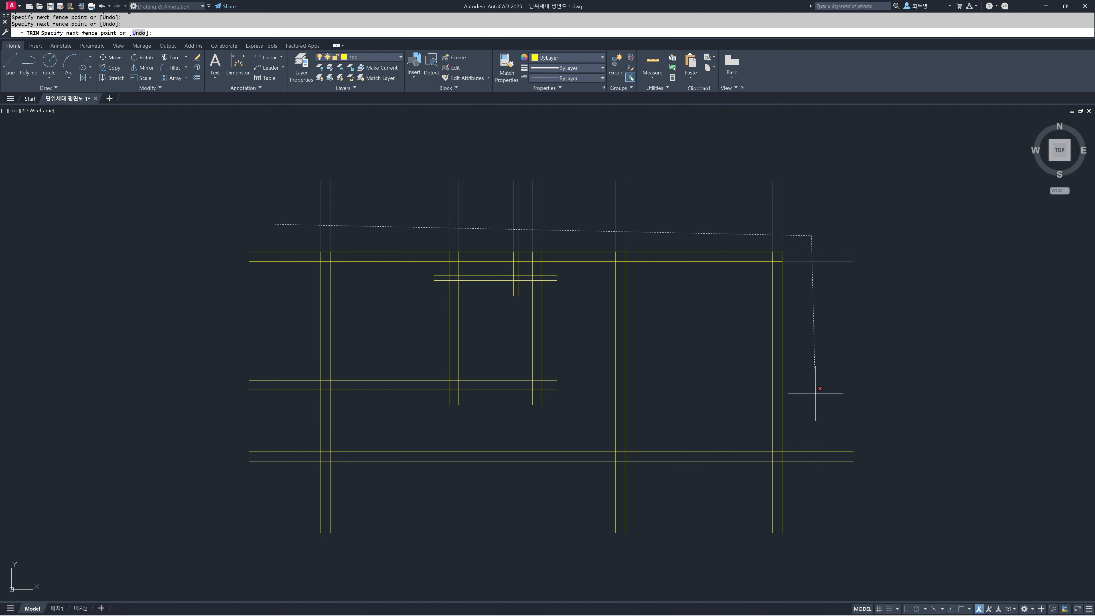
click(815, 487)
click(292, 494)
key(Return)
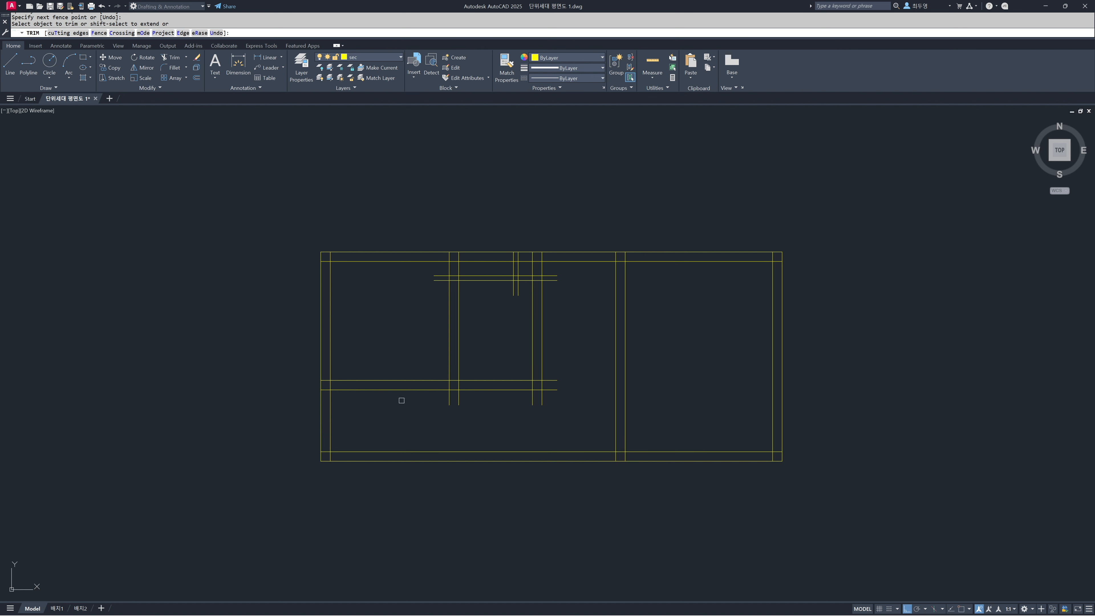
Fence-trim the wall line ends projecting below and to the right of the inner room's corner.
text(f)
key(Return)
click(434, 397)
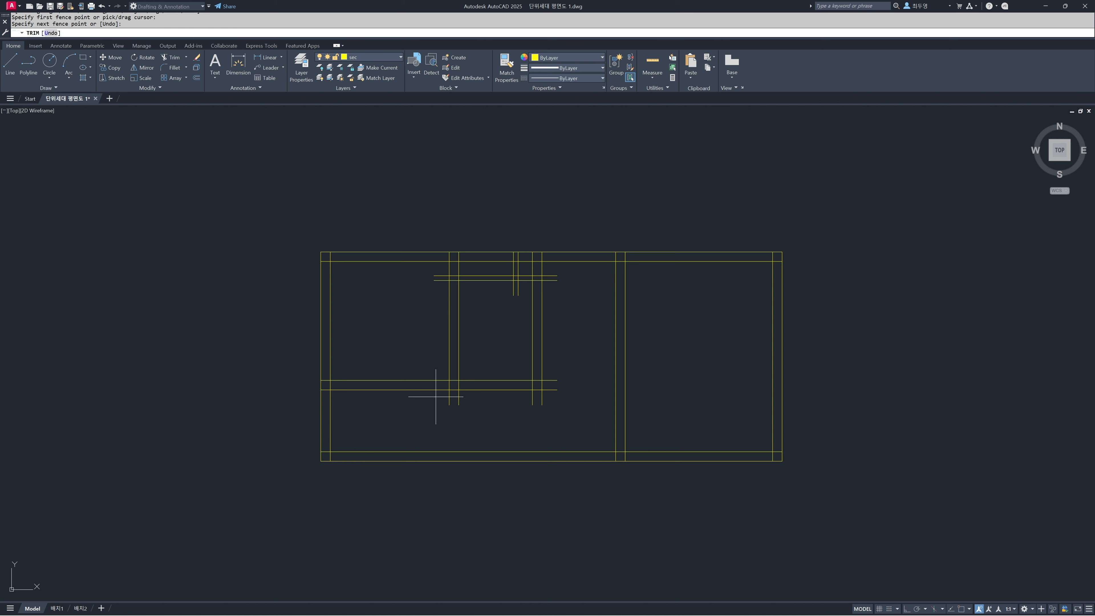
click(546, 398)
click(551, 272)
key(Return)
key(F8)
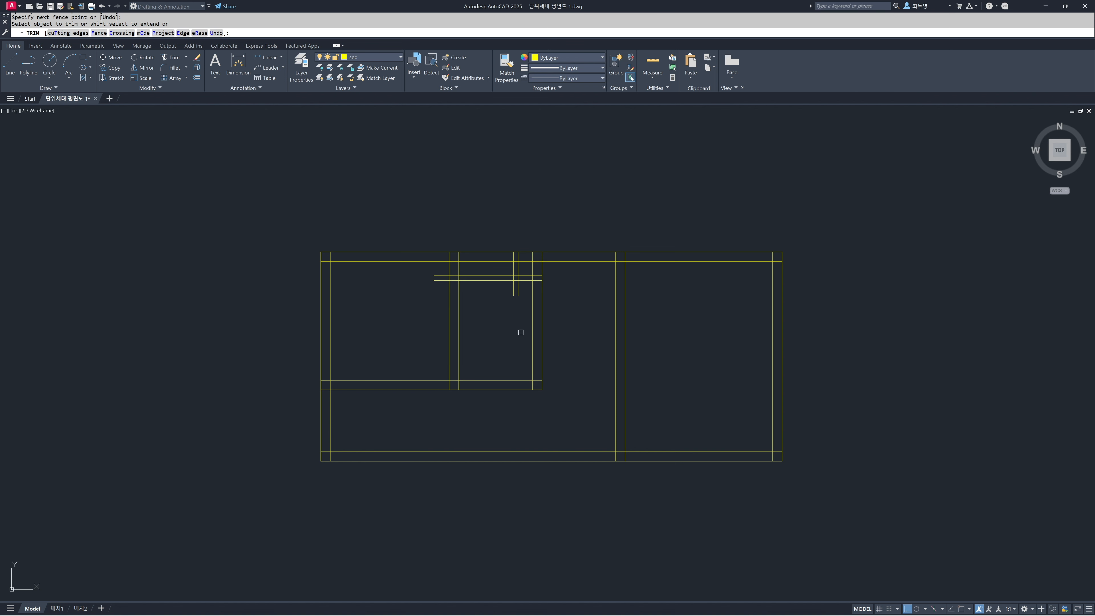
Trim the thin partitions' line ends projecting below the horizontal partition and past the inner room's left wall.
click(525, 315)
click(507, 289)
click(440, 296)
click(431, 274)
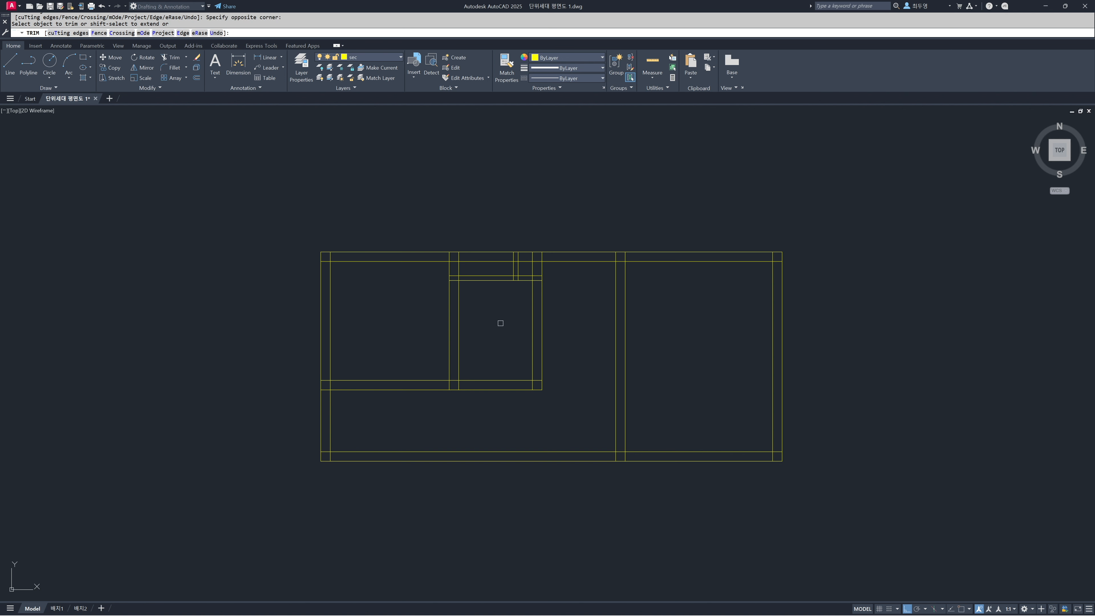
Fence-trim the line segments crossing between the outer wall's two faces, all the way around the perimeter.
scroll(507, 329, up, 2)
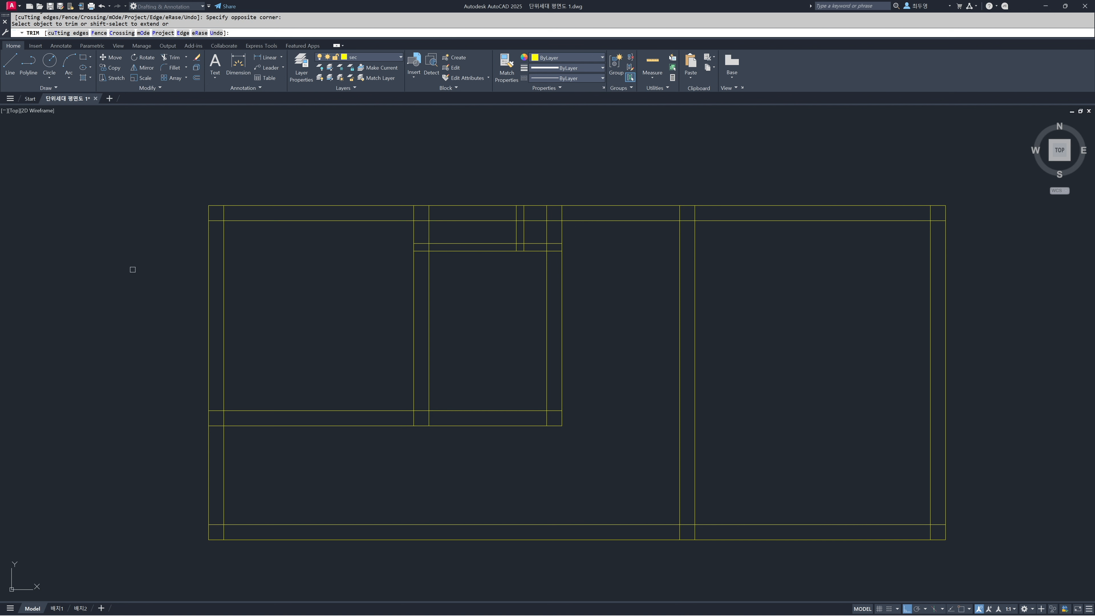
text(f)
key(Return)
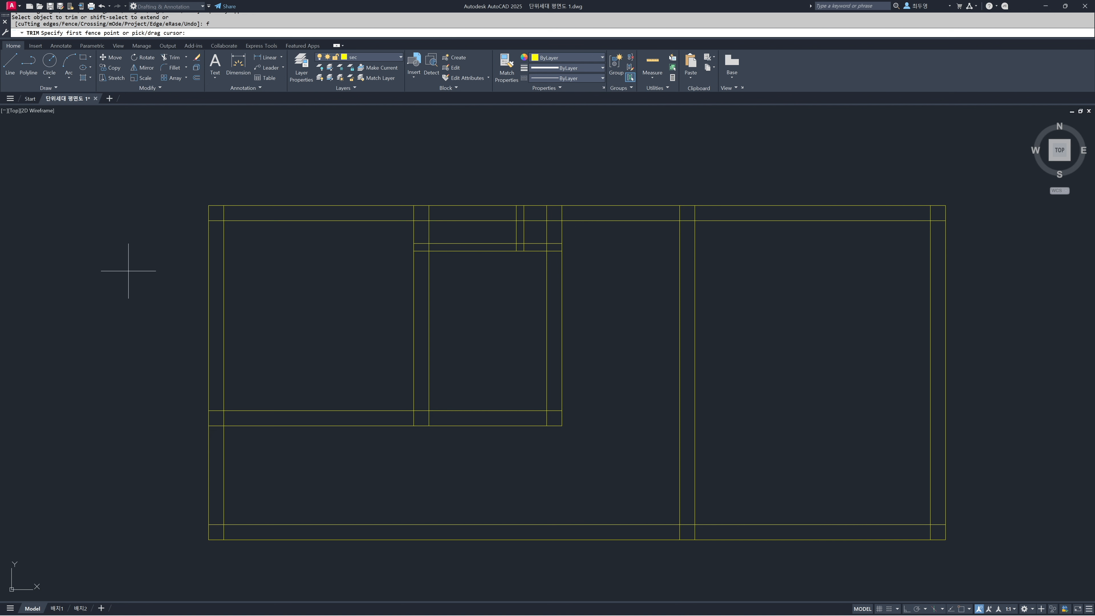
click(216, 212)
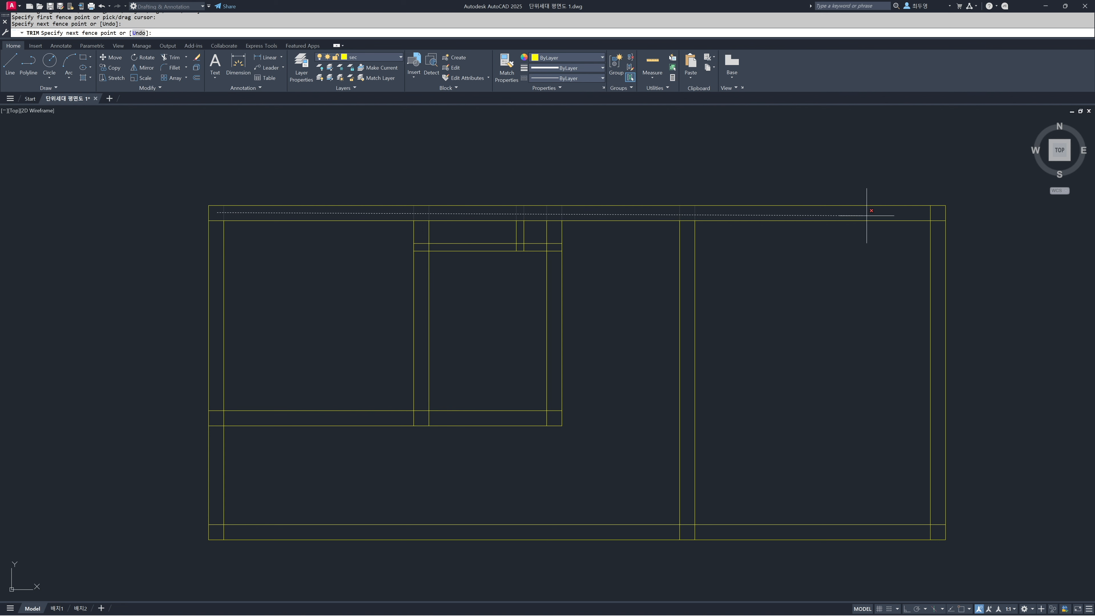
click(938, 213)
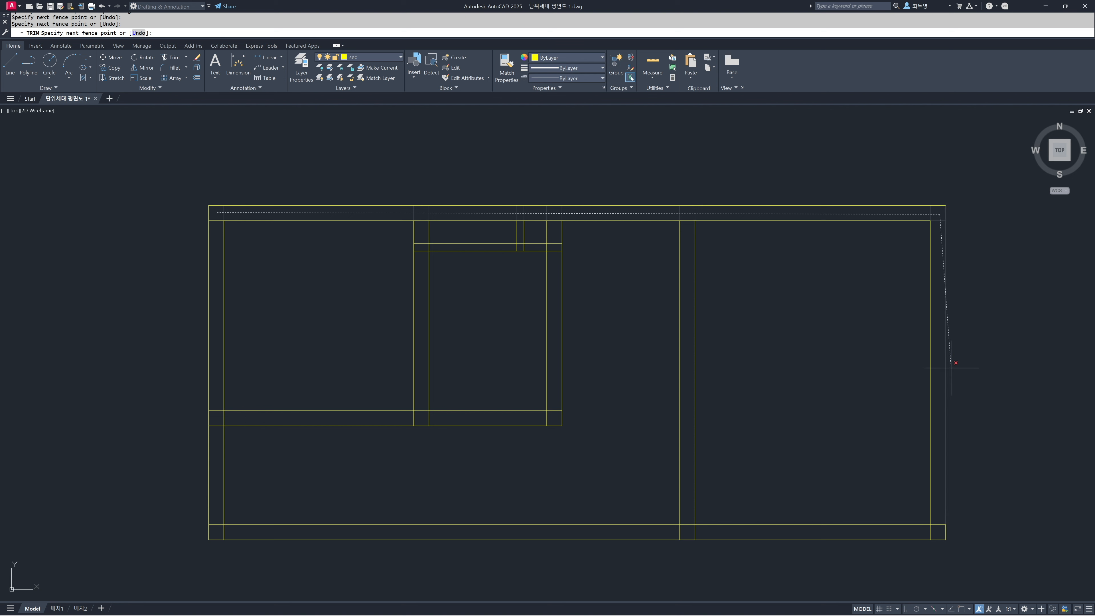
click(939, 532)
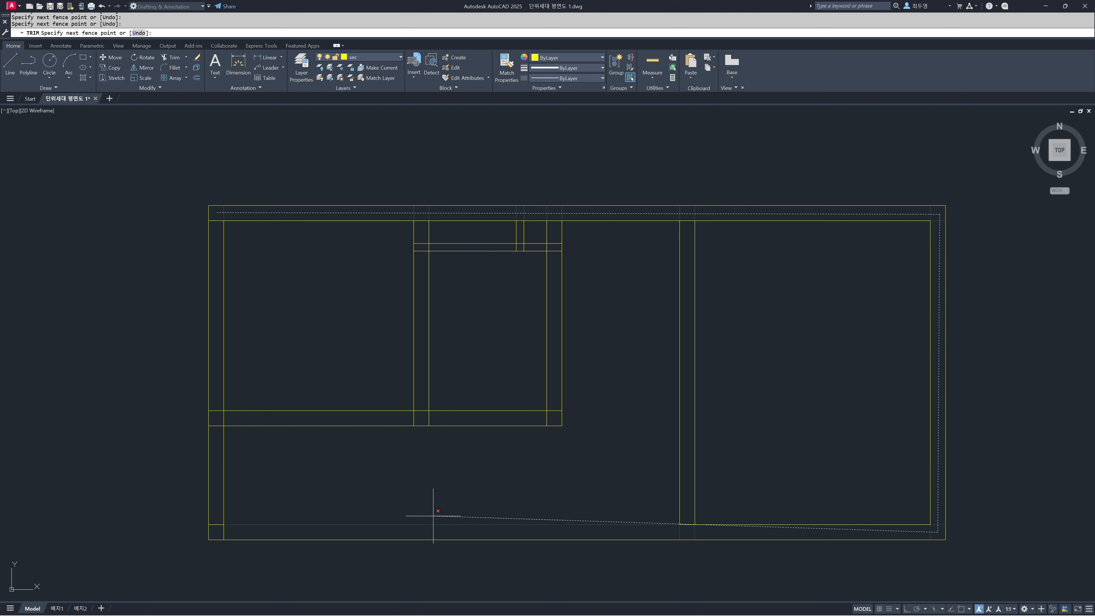
click(214, 532)
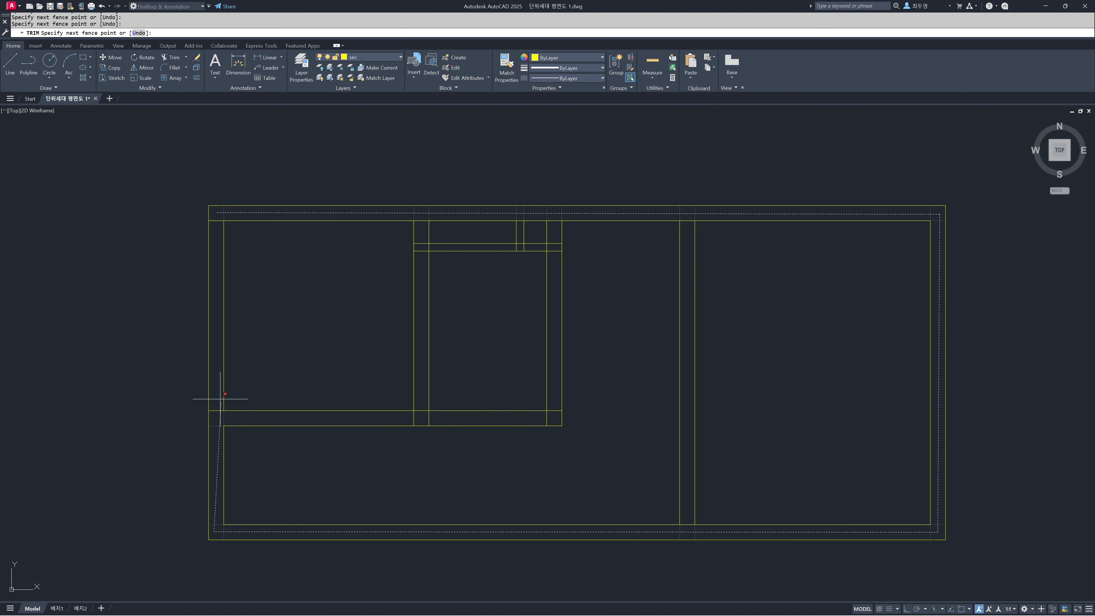
click(216, 216)
key(Return)
Fence-trim the segments crossing inside the L-shaped wall that runs below and to the right of the two upper-left rooms.
click(213, 414)
key(Return)
click(218, 419)
click(555, 417)
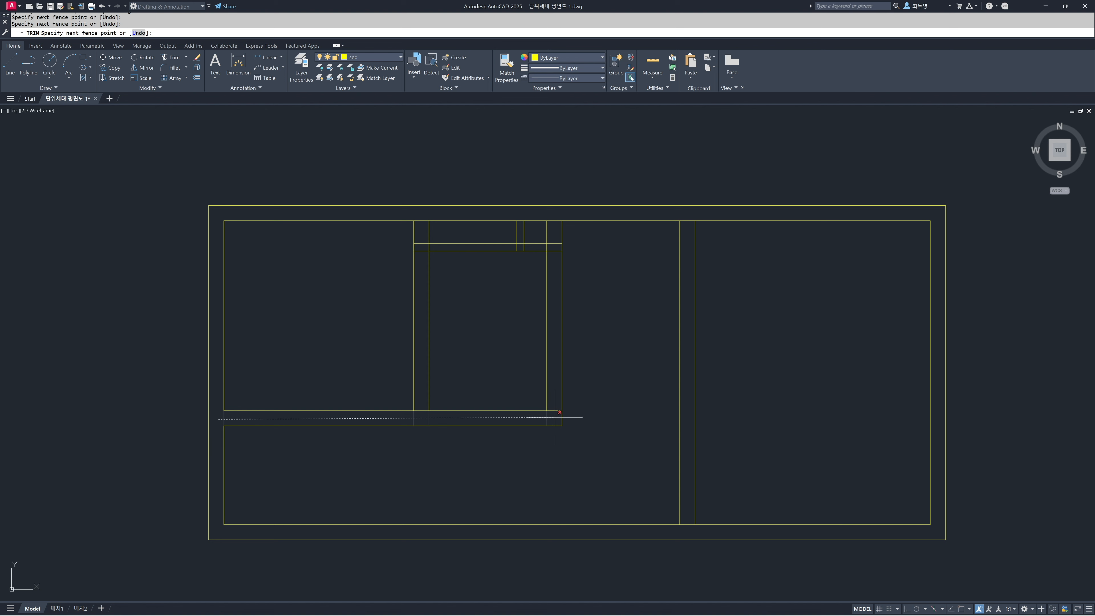
click(556, 215)
key(Return)
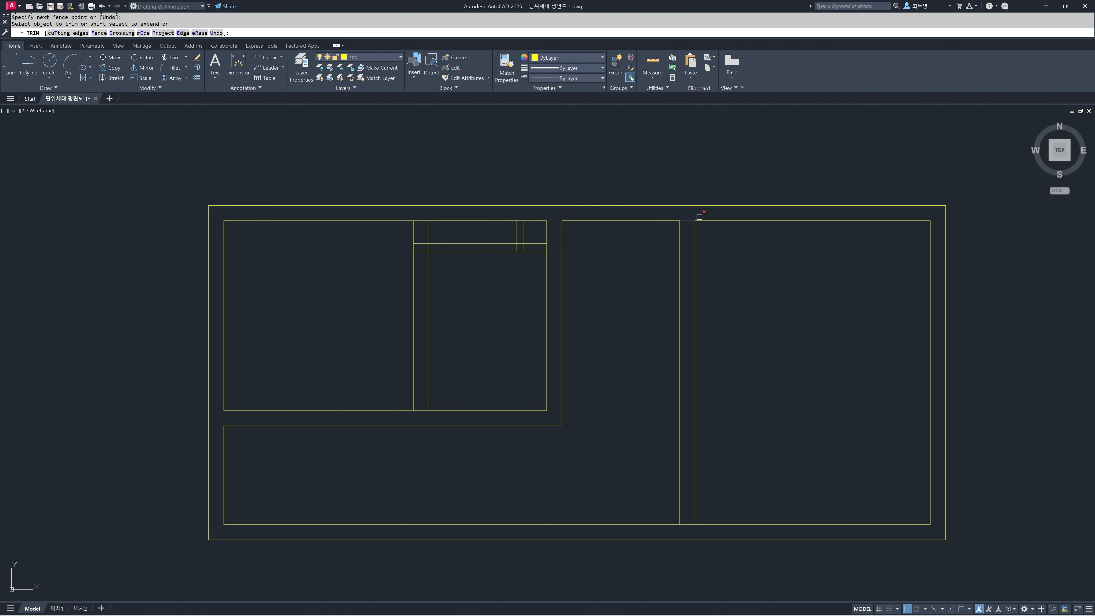
Fence-trim the outer wall's inner-face lines where the full-height vertical wall meets it at top and bottom.
text(f)
key(Return)
click(689, 213)
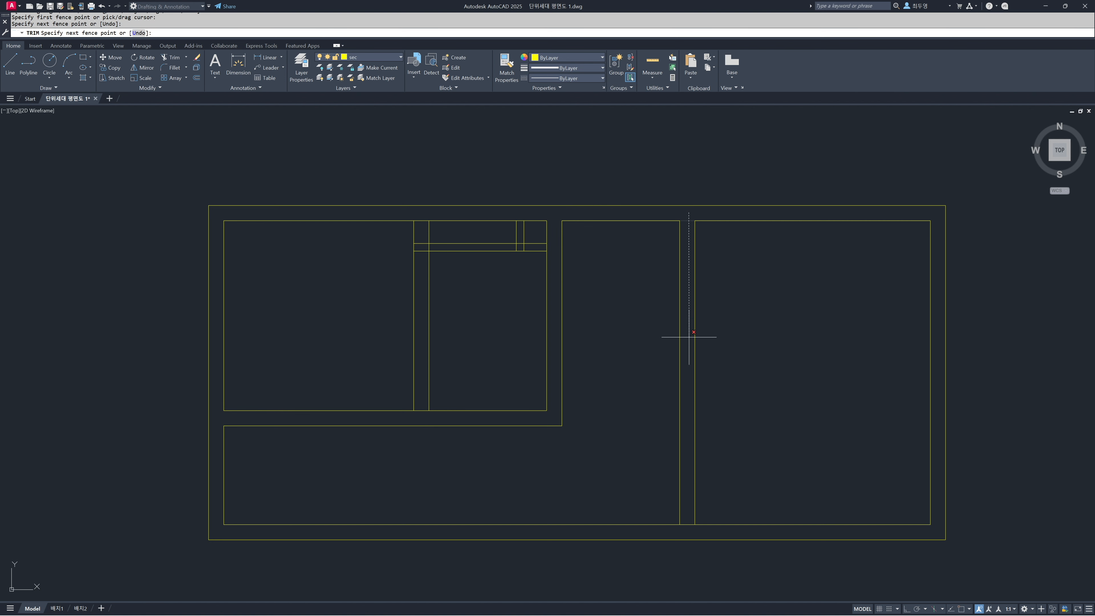
click(685, 532)
key(Return)
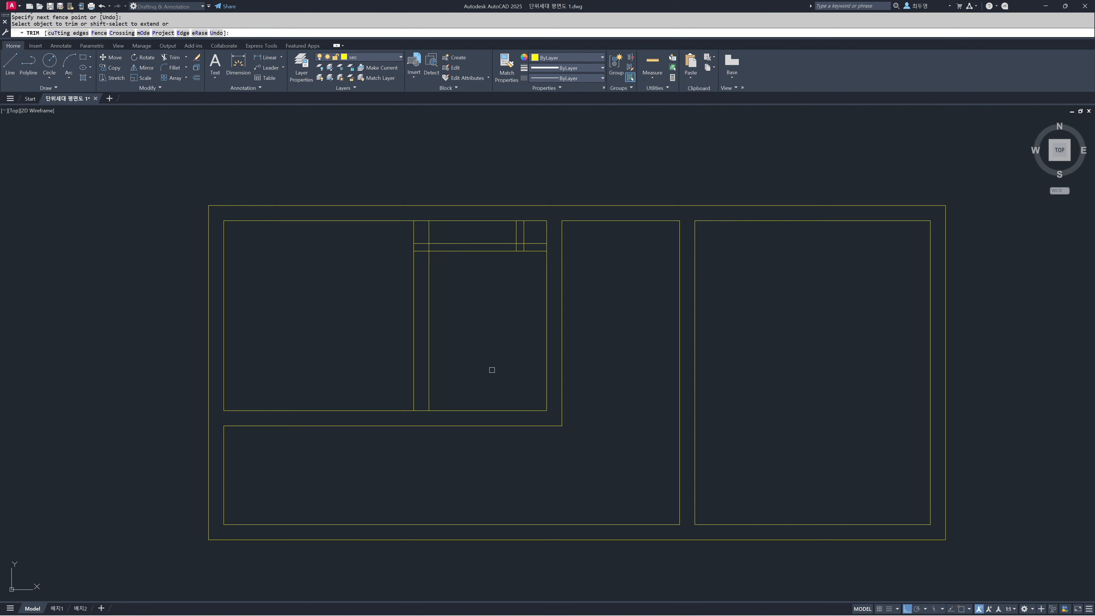
Fence-trim the segments crossing the vertical wall between the two upper-left rooms, including the junctions at both of its ends.
text(f)
key(Return)
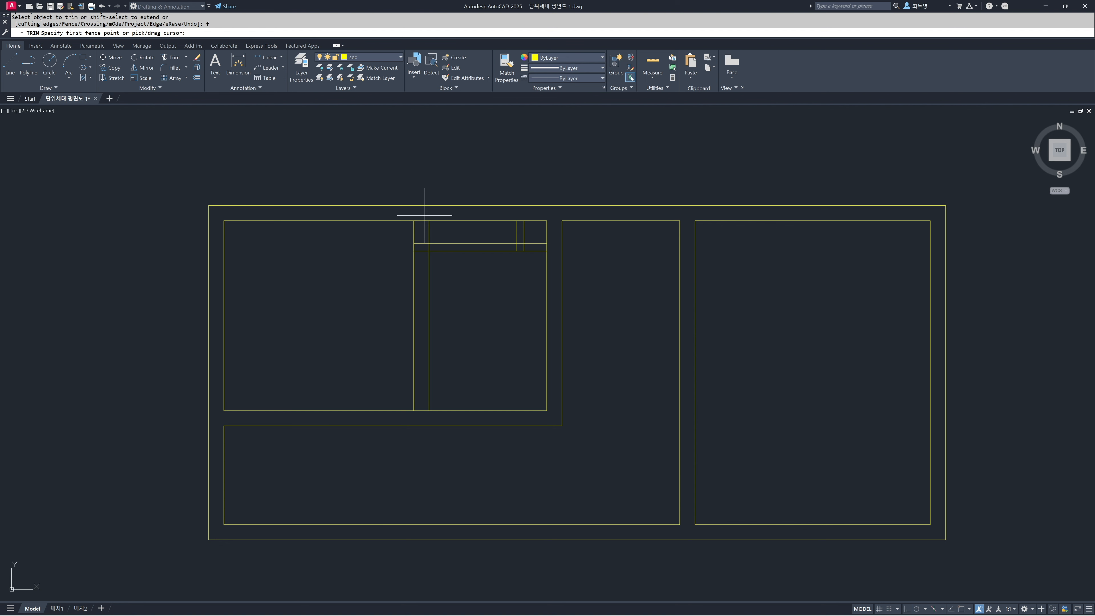
click(423, 235)
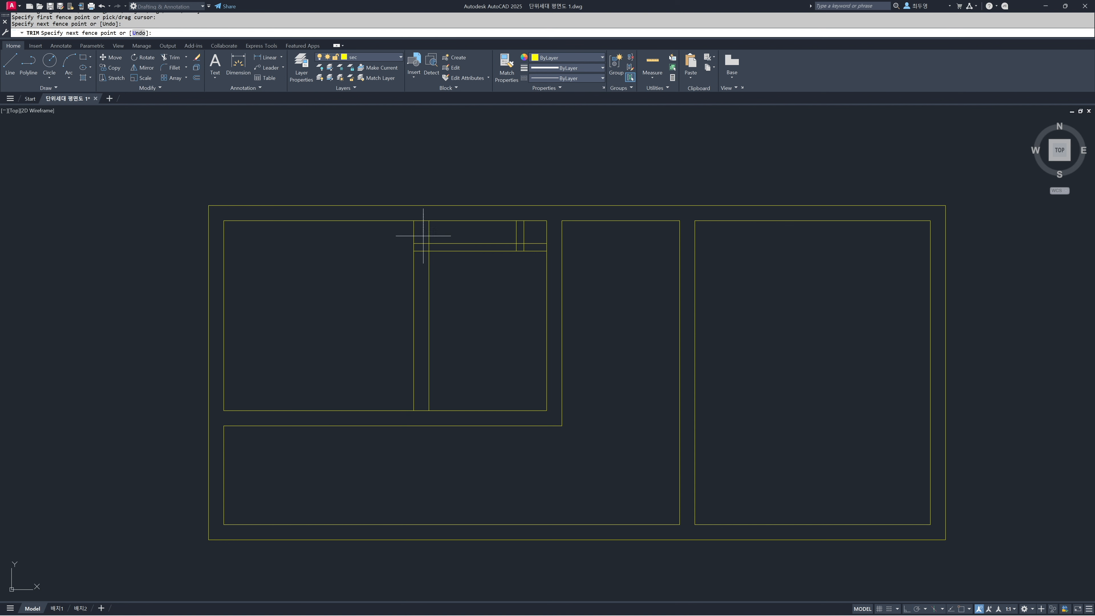
click(424, 416)
key(Return)
click(414, 410)
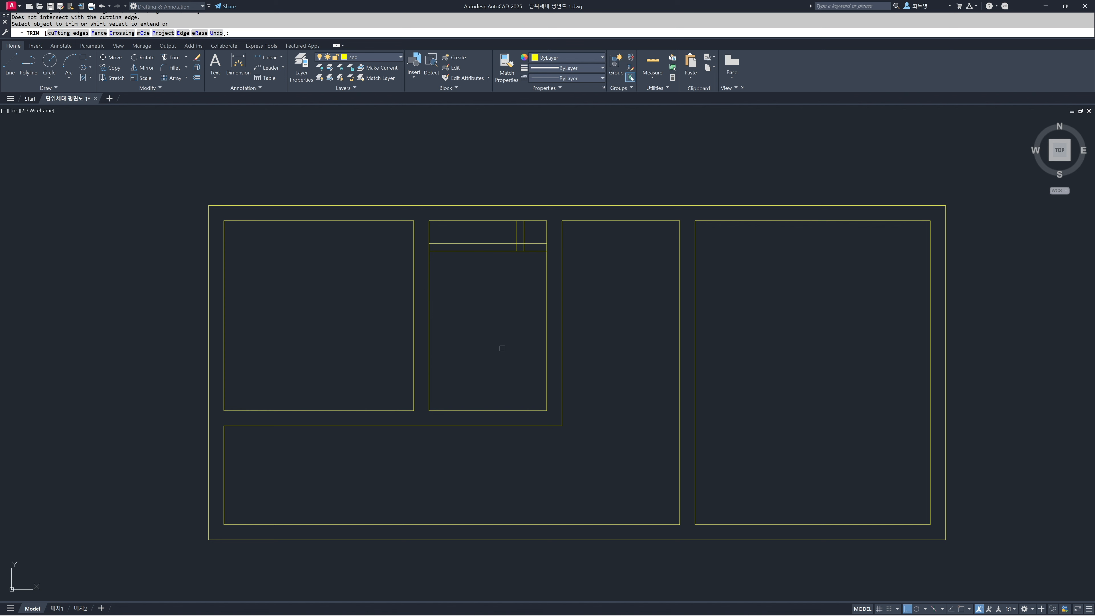
Trim the T-junction where the short vertical partition meets the thin horizontal partition, and finish the trim.
scroll(498, 232, up, 4)
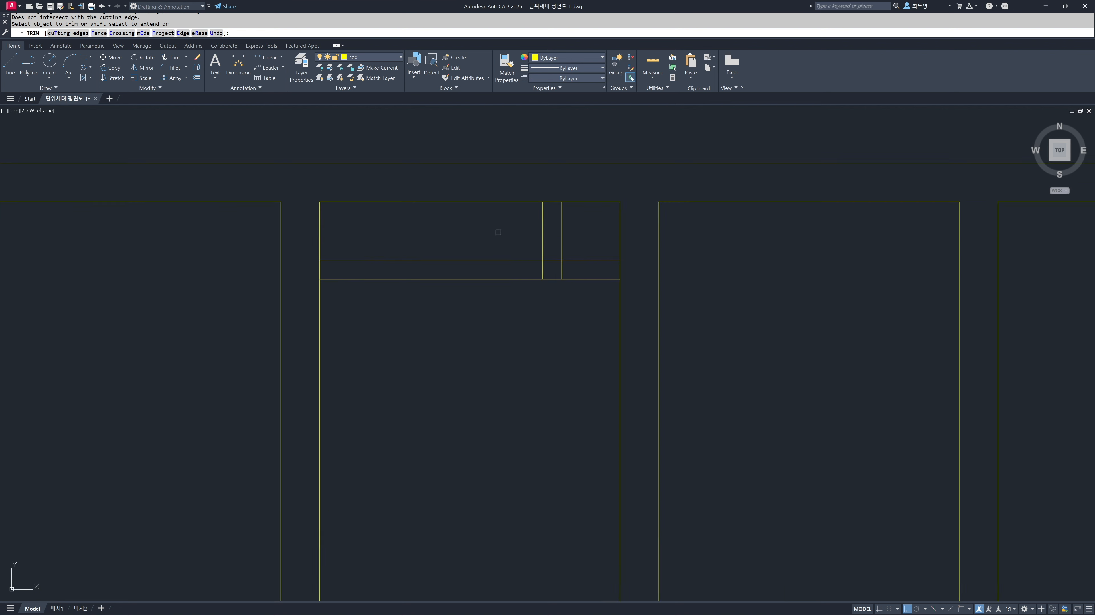
click(555, 260)
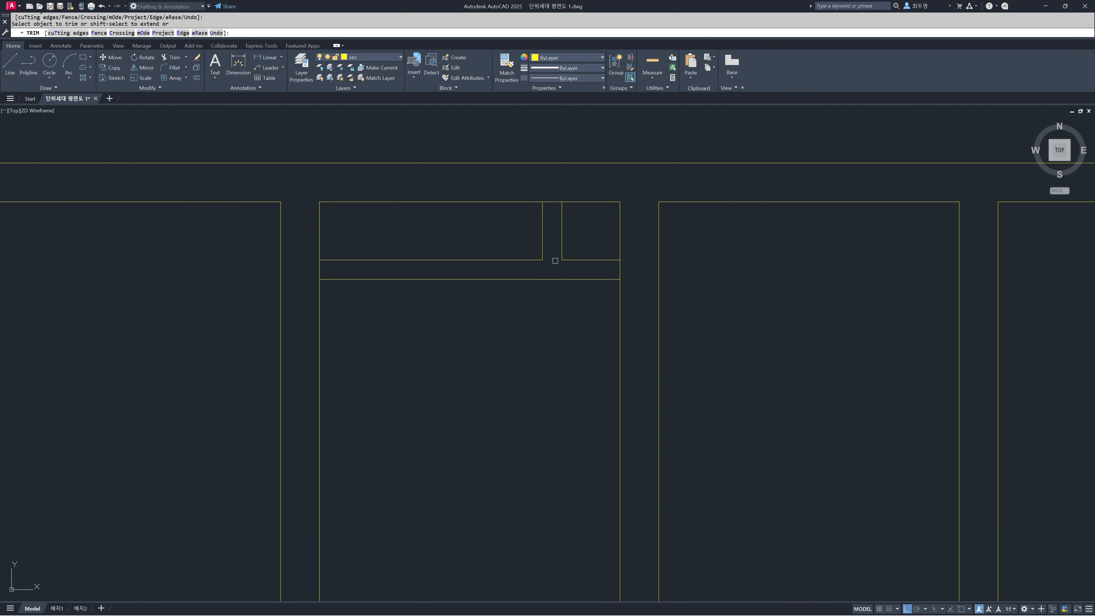
key(Return)
scroll(541, 309, down, 4)
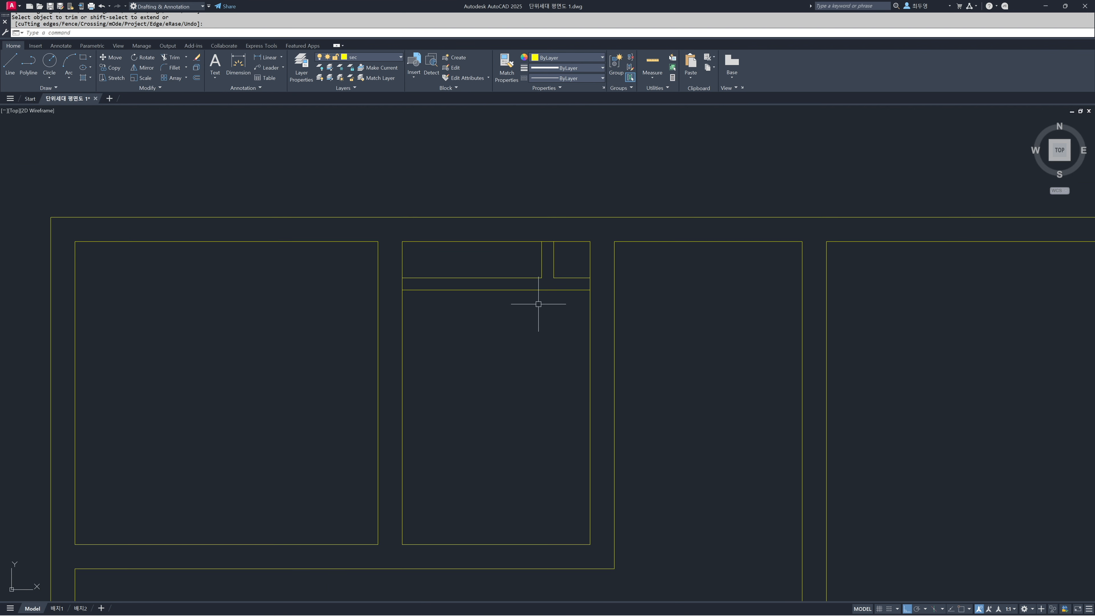
middle_drag(533, 366, 501, 314)
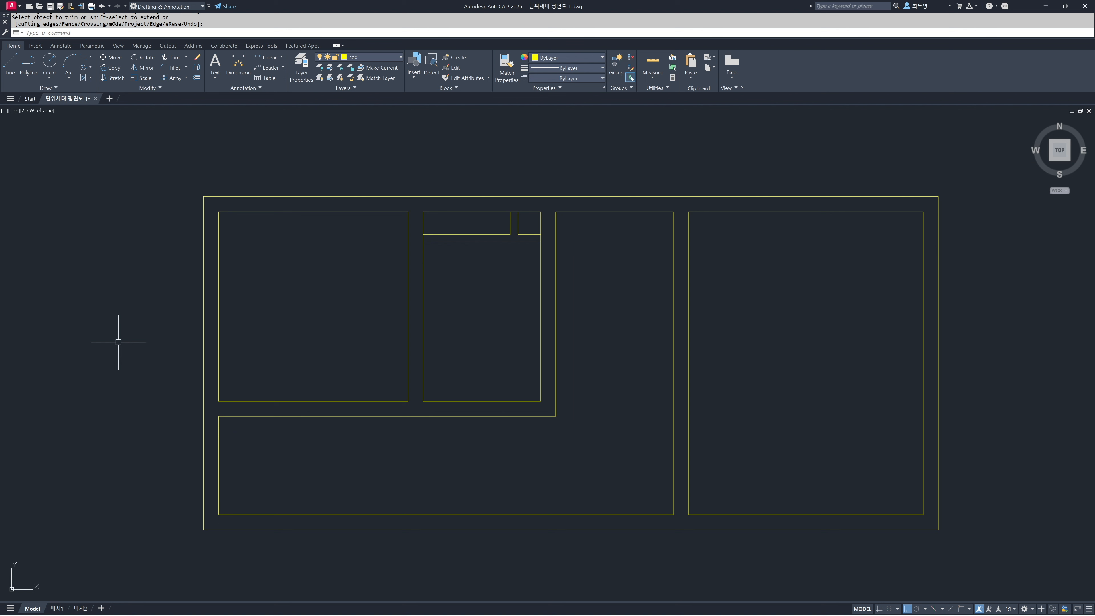
Thaw the cen layer to show the centre lines again.
click(396, 60)
click(330, 78)
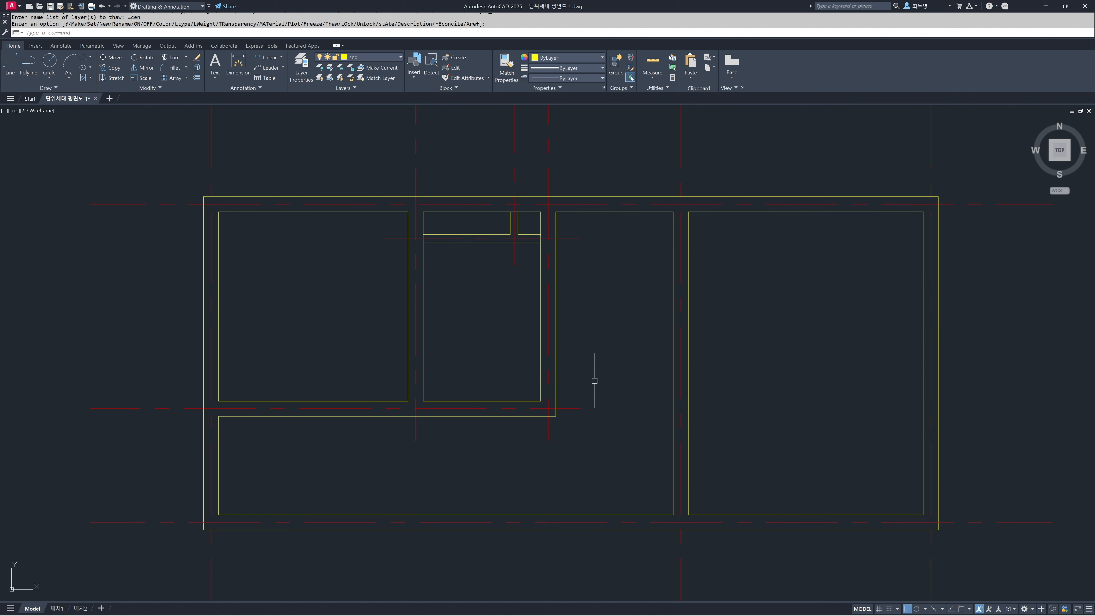
scroll(572, 360, down, 2)
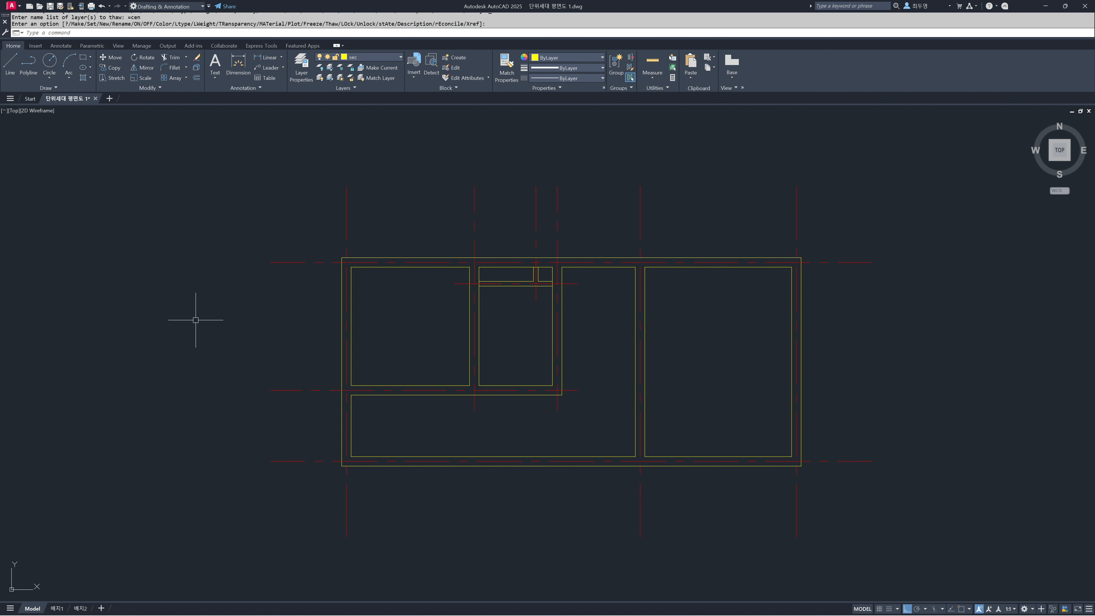
Offset the top horizontal centre line 750 downward and the horizontal centre line below the upper-left rooms 750 upward.
text(o)
key(Return)
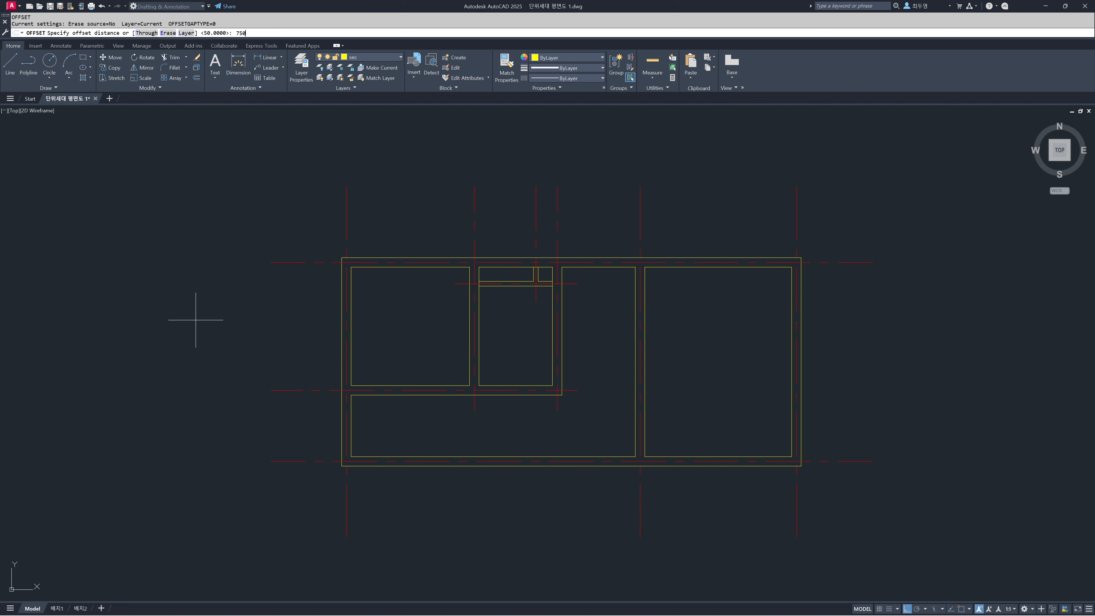
key(Return)
click(286, 263)
click(286, 300)
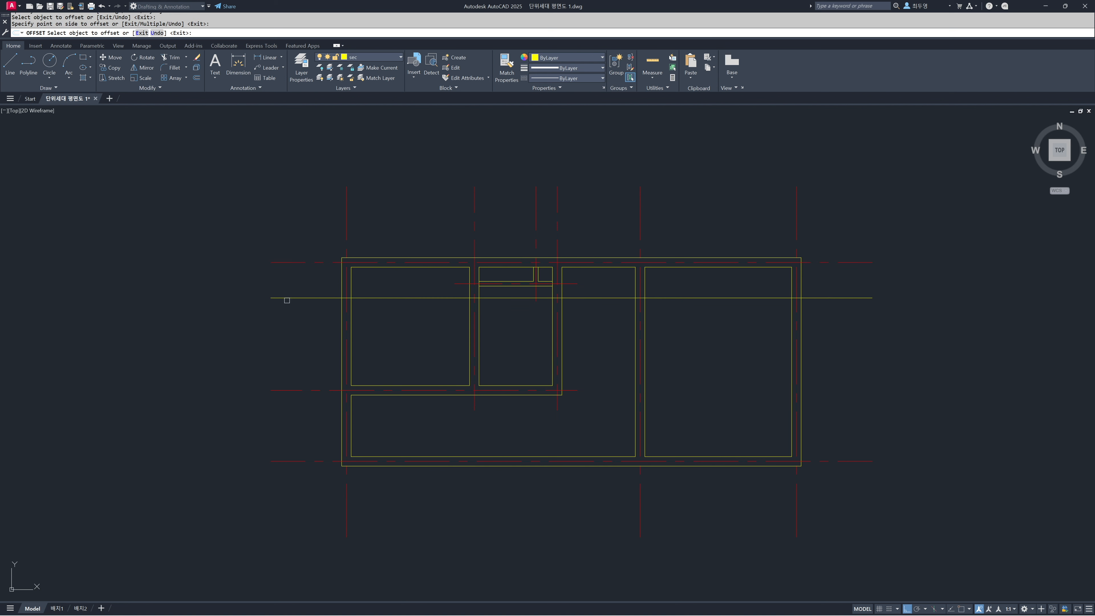
click(288, 389)
click(288, 363)
key(Return)
Offset the bottom horizontal centre line 400 upward and finish the offset.
key(Return)
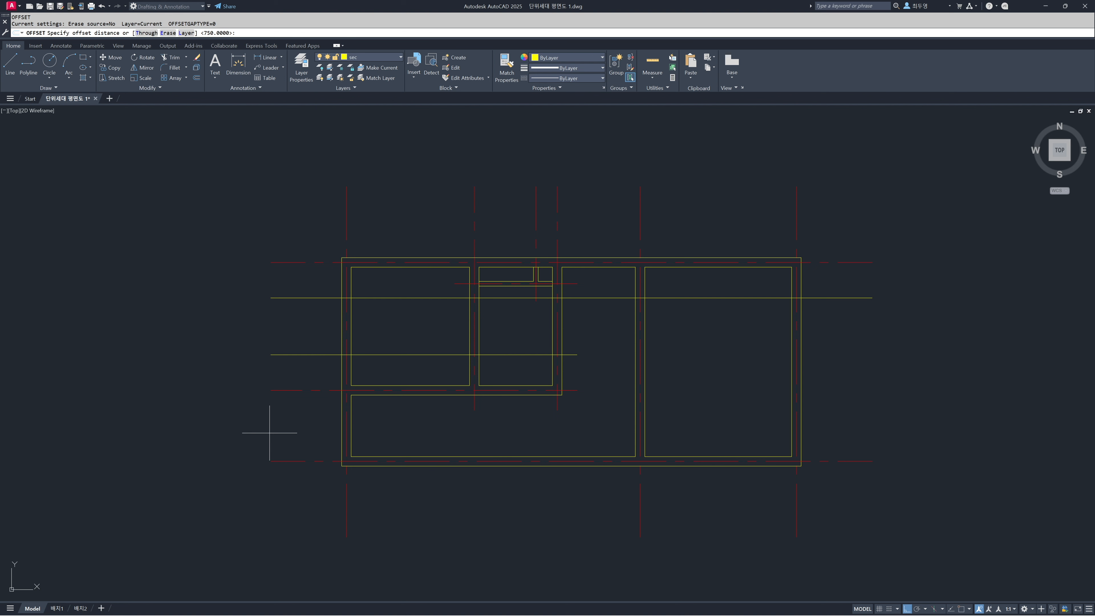
text(400)
key(Return)
click(282, 461)
click(283, 433)
key(Return)
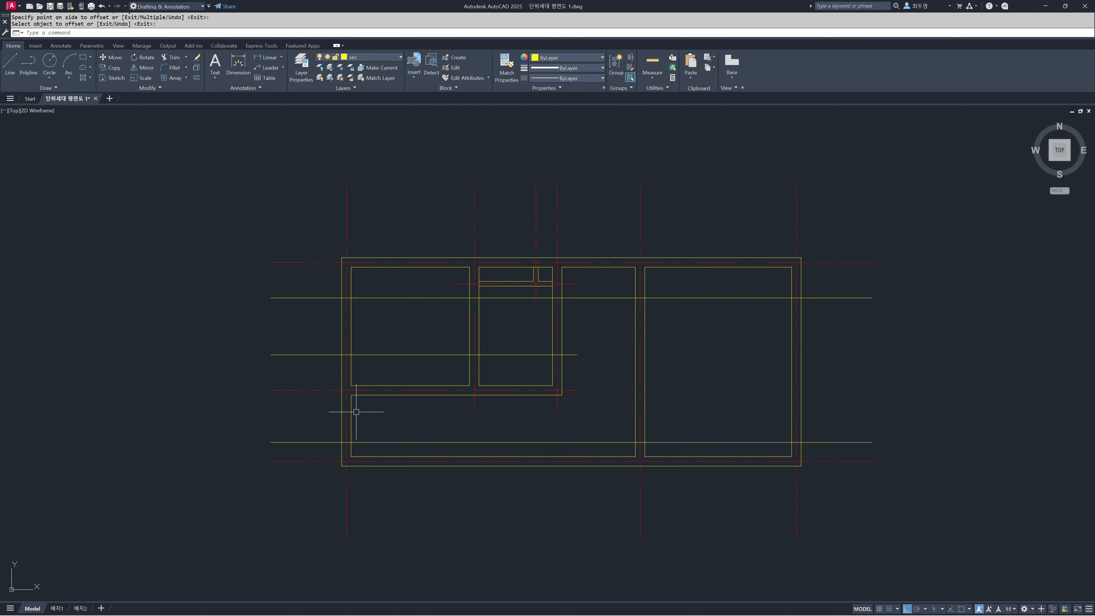
Stretch the left end of the wall line below the upper-left rooms outward past the left outer wall.
click(357, 395)
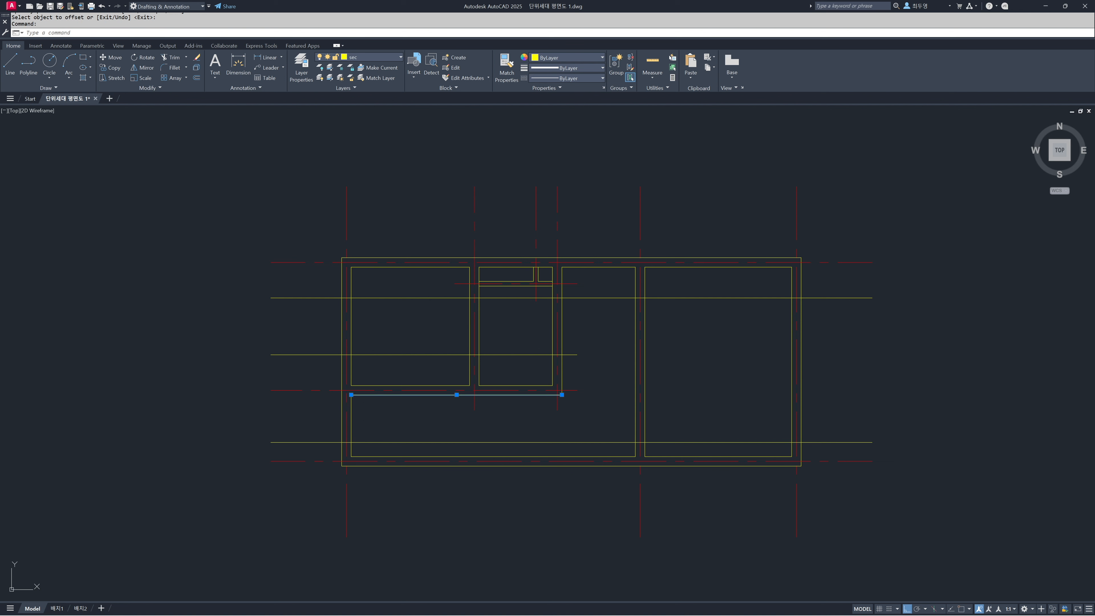
click(352, 395)
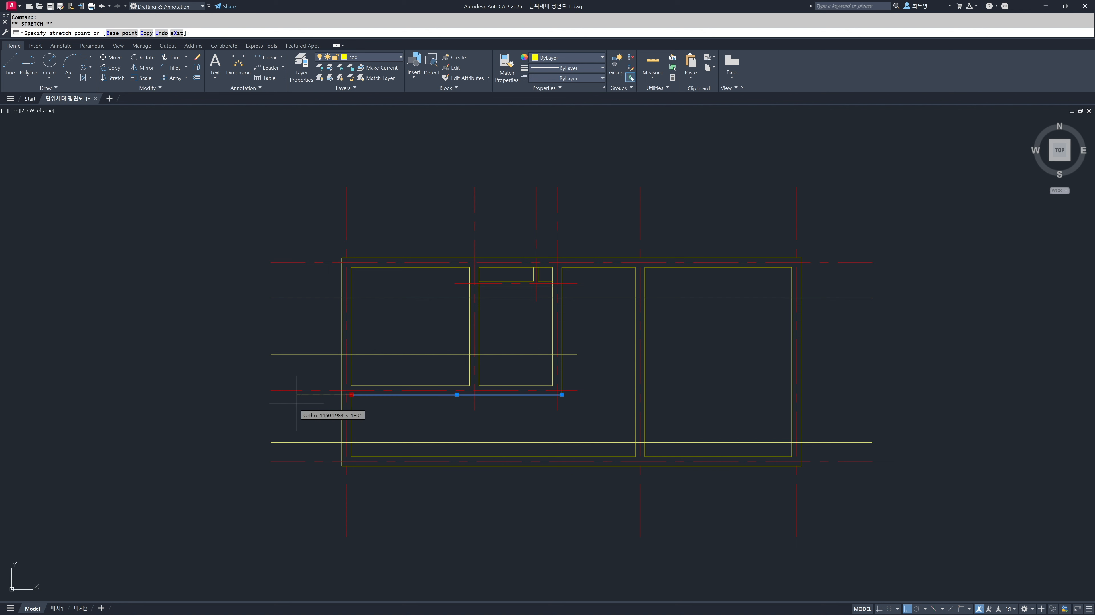
click(272, 409)
key(Escape)
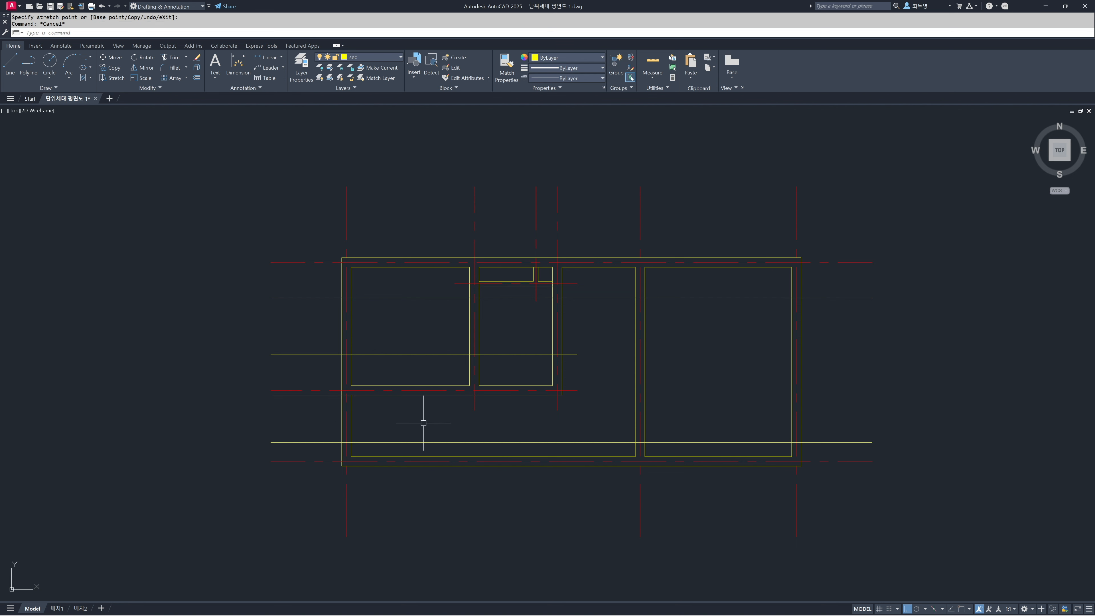
Trim the three offset opening lines back to the inner face of the left outer wall, using its inner lines as cutting edges.
text(tr)
key(Return)
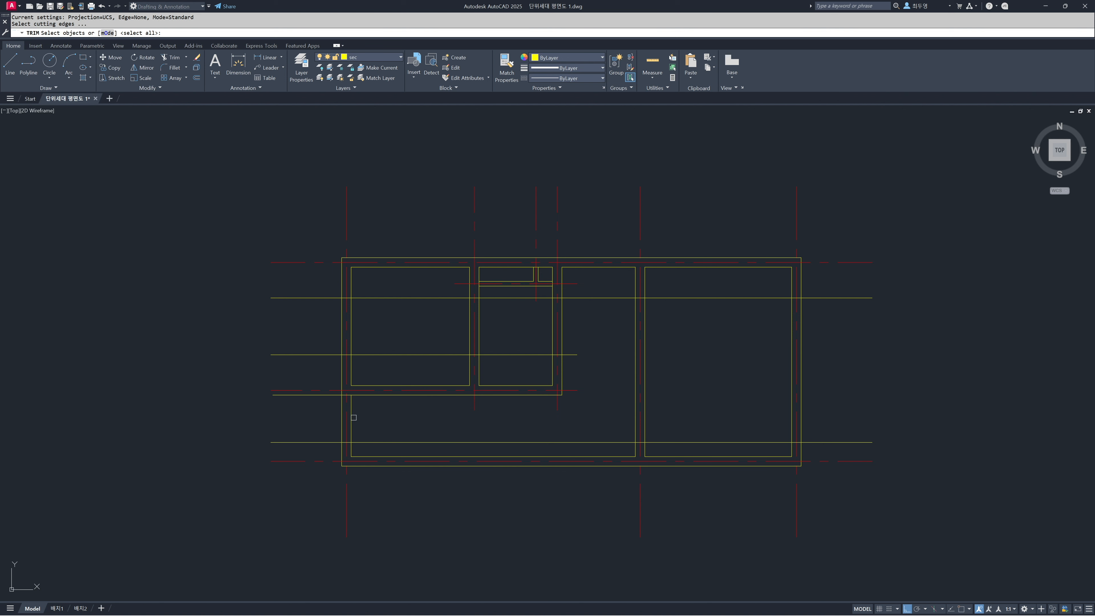
click(352, 418)
key(Return)
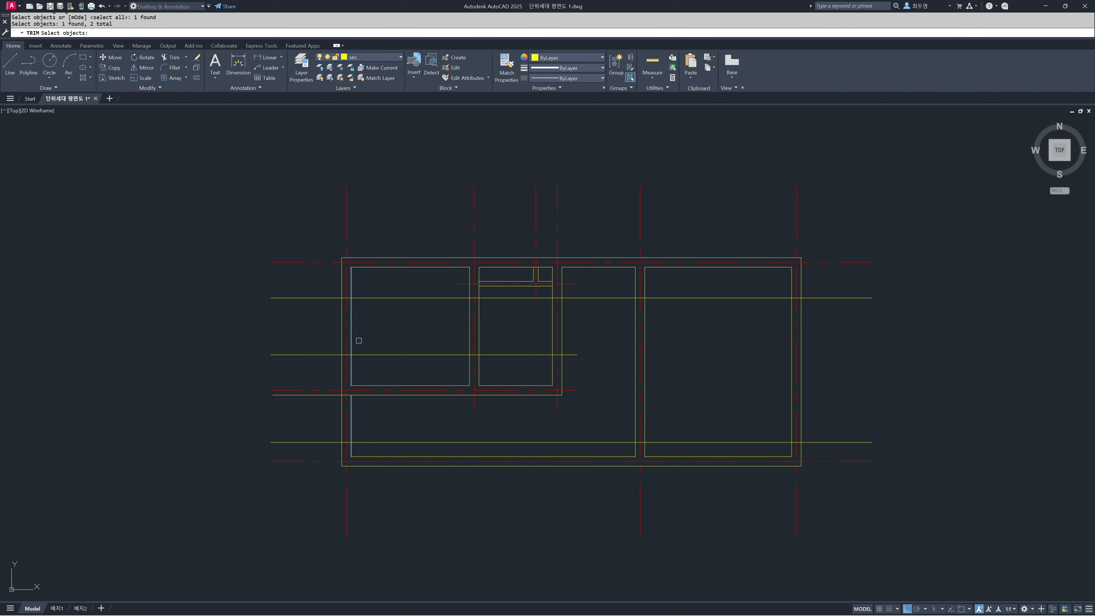
click(400, 283)
click(382, 366)
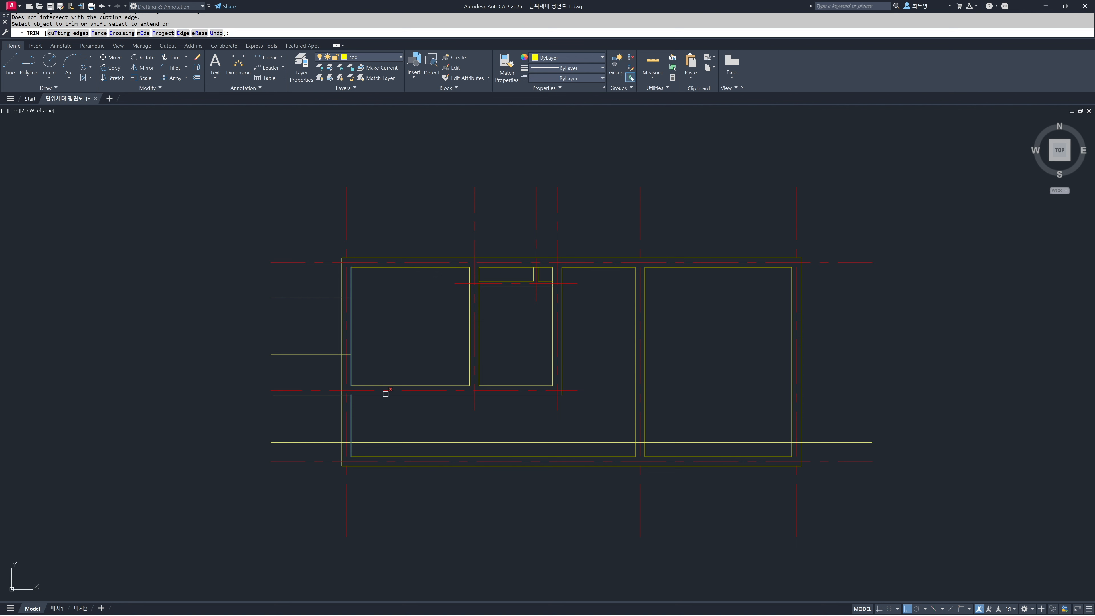
click(391, 423)
click(390, 447)
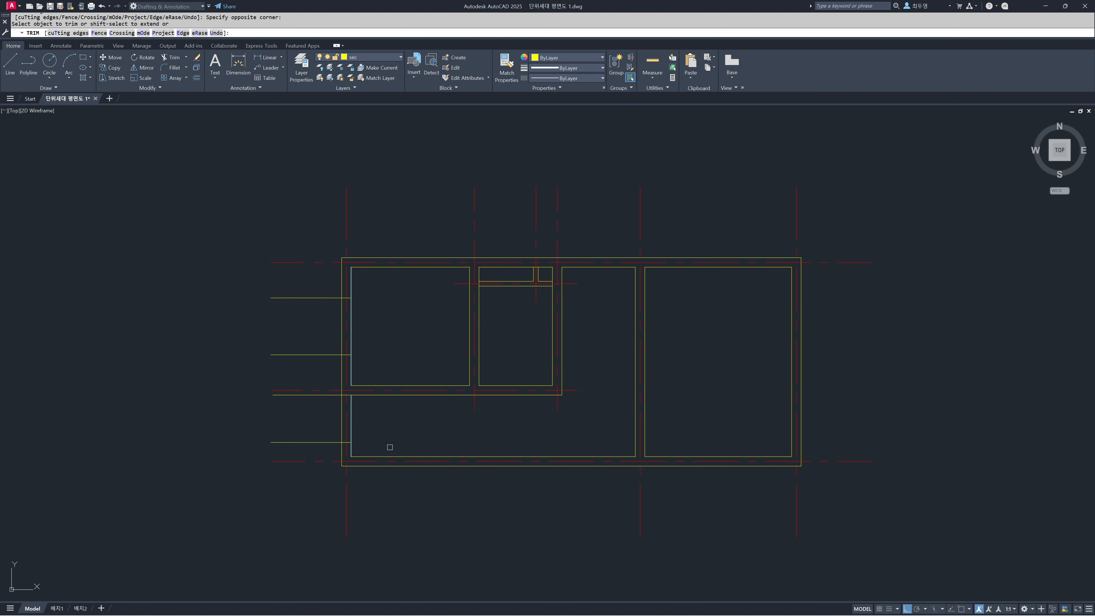
key(Return)
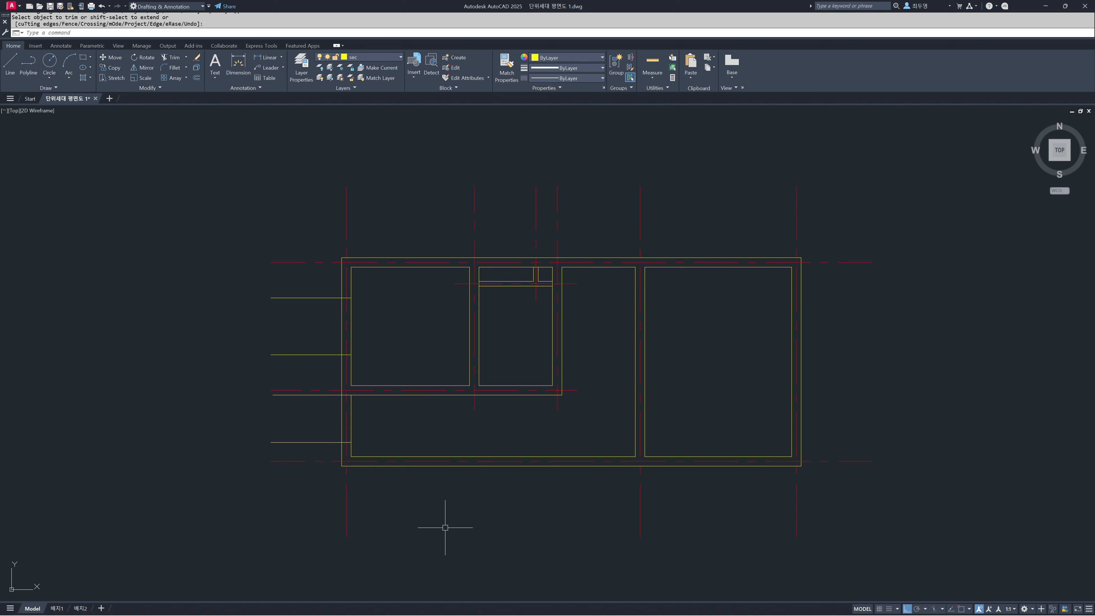
Offset the bottom horizontal centre line 900 upward and the top one 900 downward.
key(Escape)
text(o)
key(Return)
text(900)
key(Return)
click(852, 462)
click(845, 388)
click(860, 262)
click(852, 341)
key(Return)
Trim the two new opening lines back to the inner face of the right outer wall.
text(tr)
key(Return)
key(Return)
drag(766, 289, 736, 429)
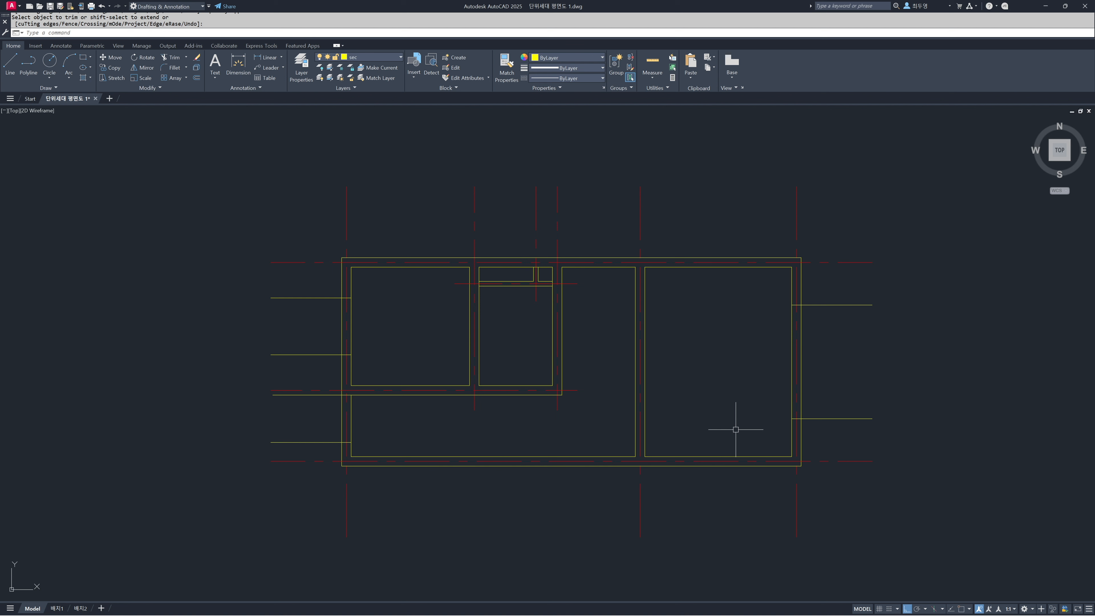
Offset the bottom horizontal centre line 200 upward.
key(Escape)
text(o)
key(Return)
key(Return)
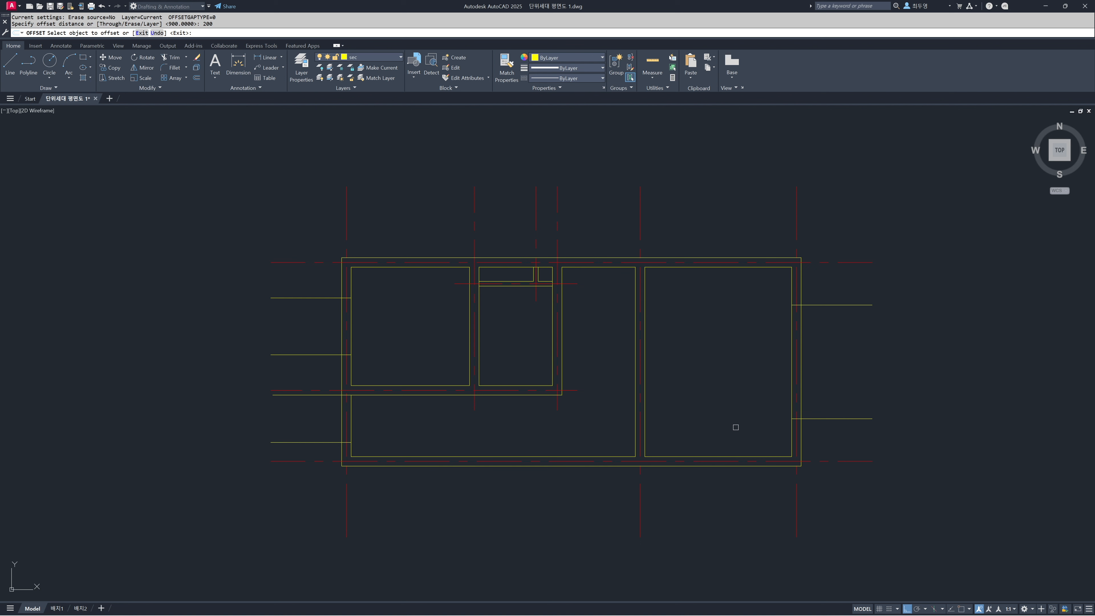
click(832, 461)
click(837, 443)
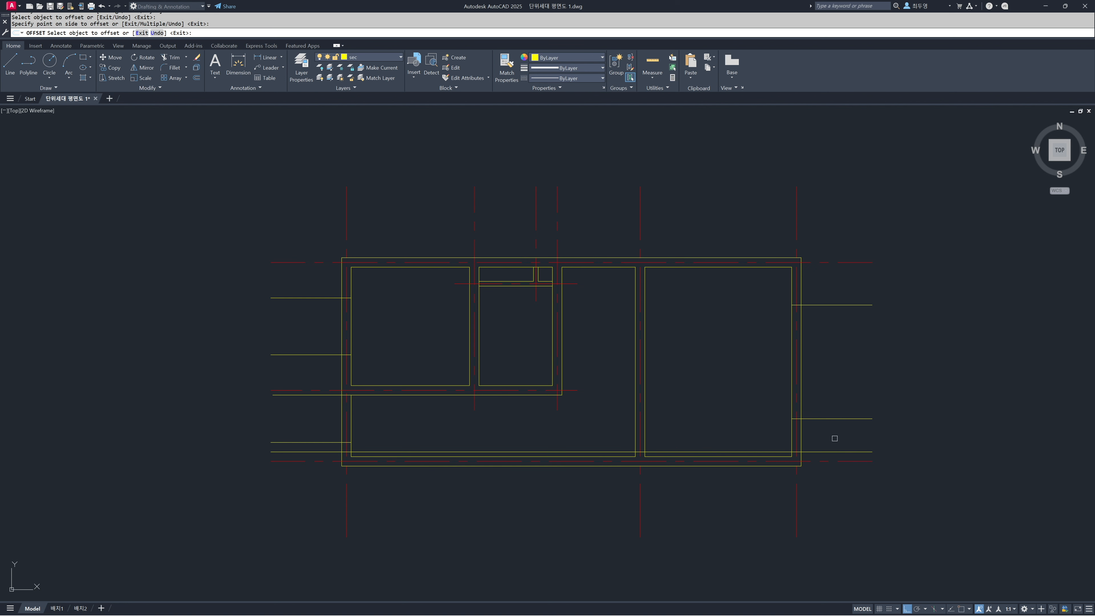
Offset the centre lines of the vertical walls on both sides of the inner room 200 to the left.
click(557, 408)
click(531, 410)
click(477, 406)
click(442, 406)
key(Return)
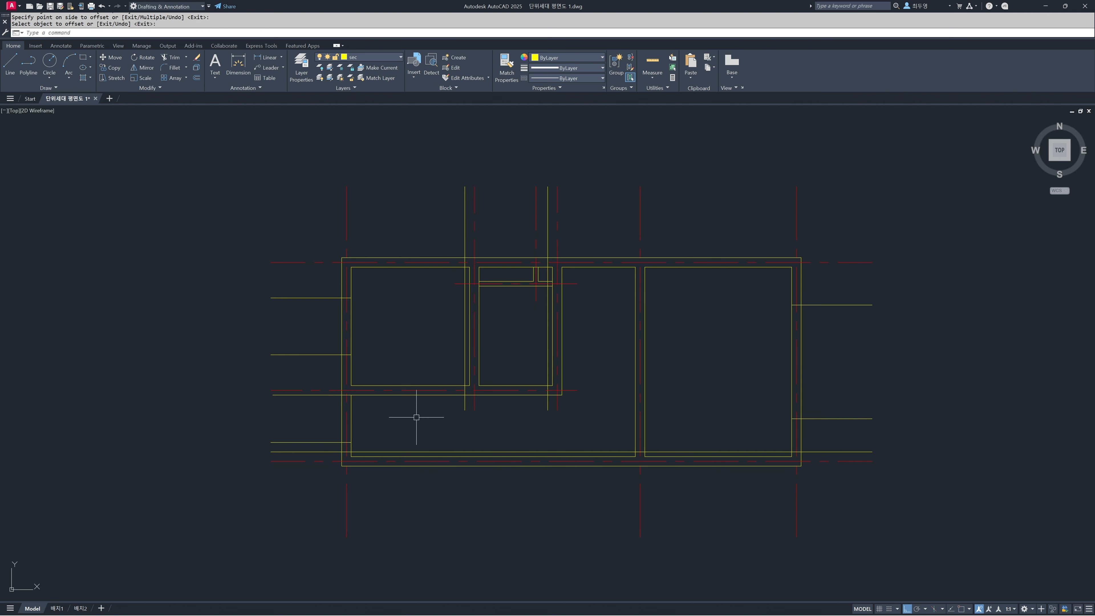
Offset the left vertical opening line 900 to the left.
key(Return)
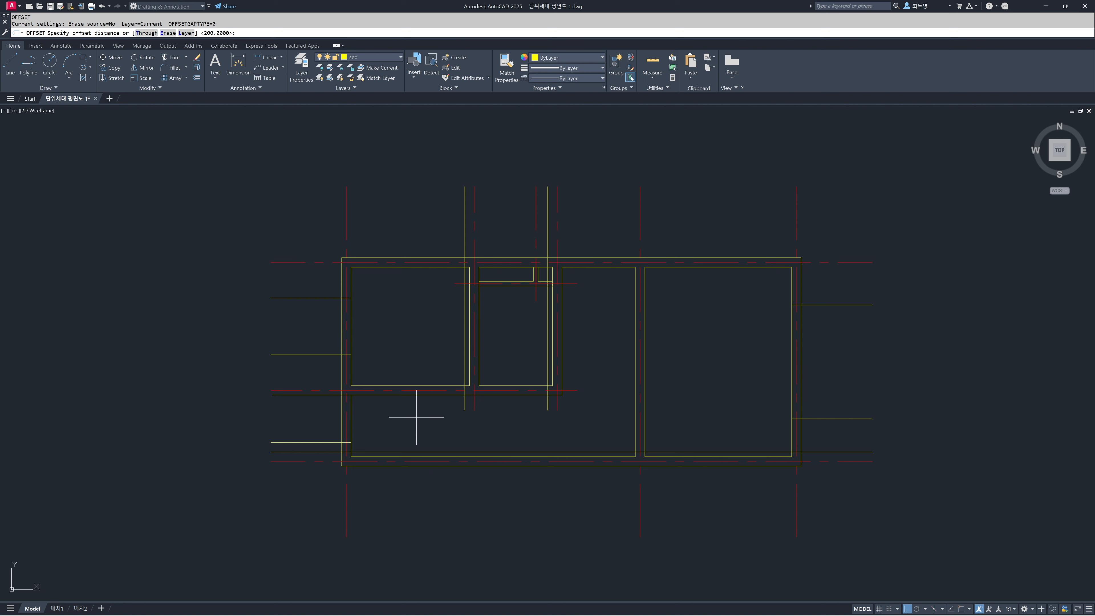
key(Return)
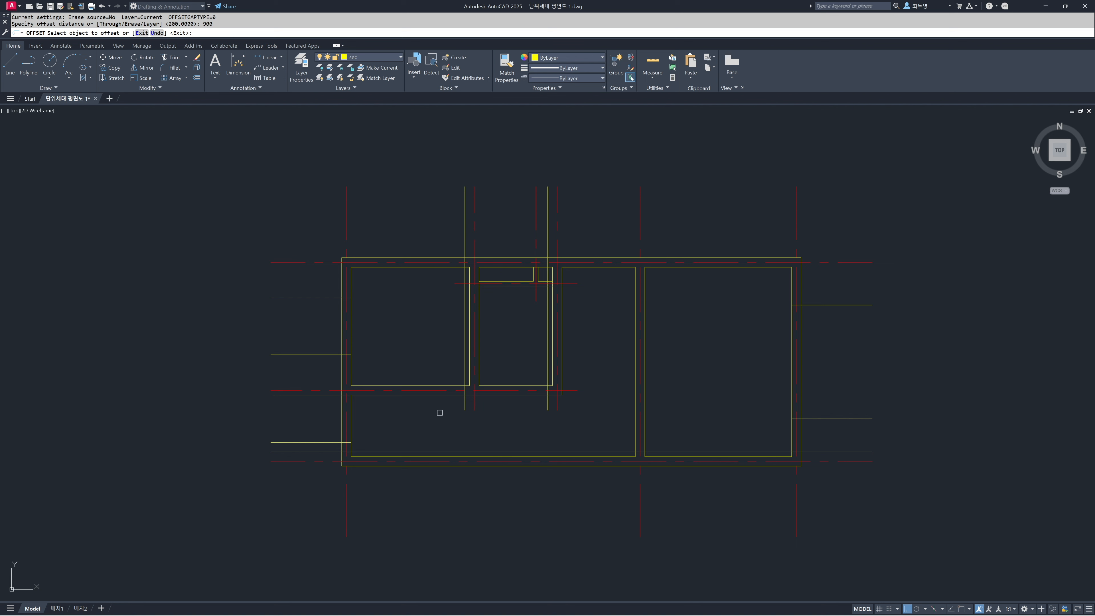
click(464, 408)
click(436, 410)
key(Return)
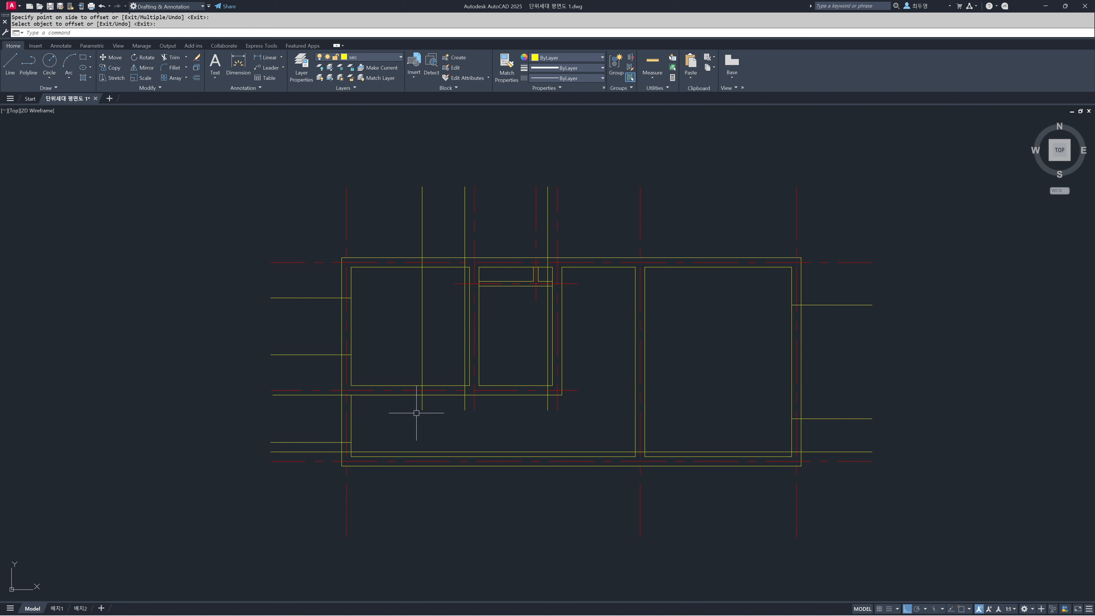
Offset the vertical opening line at the inner room's right side 800 to the left.
key(Return)
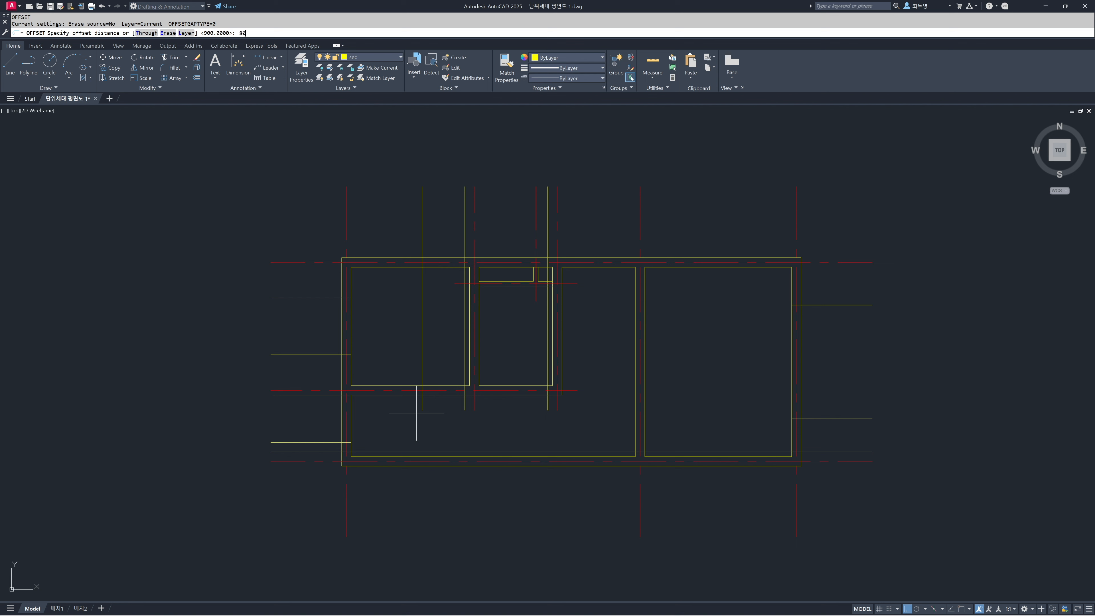
text(800)
key(Return)
click(548, 409)
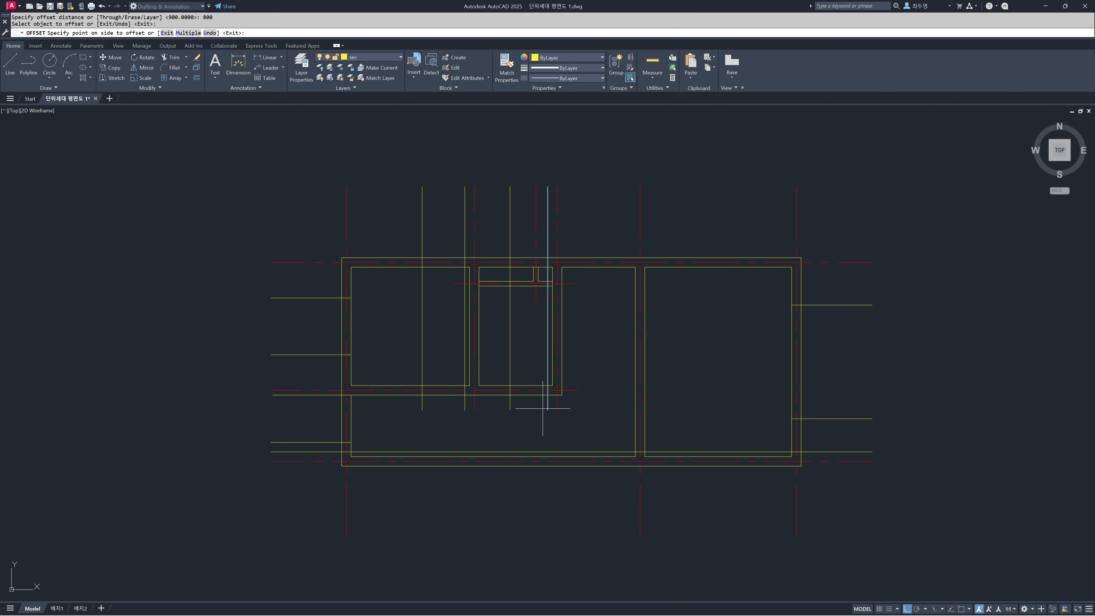
click(514, 409)
key(Return)
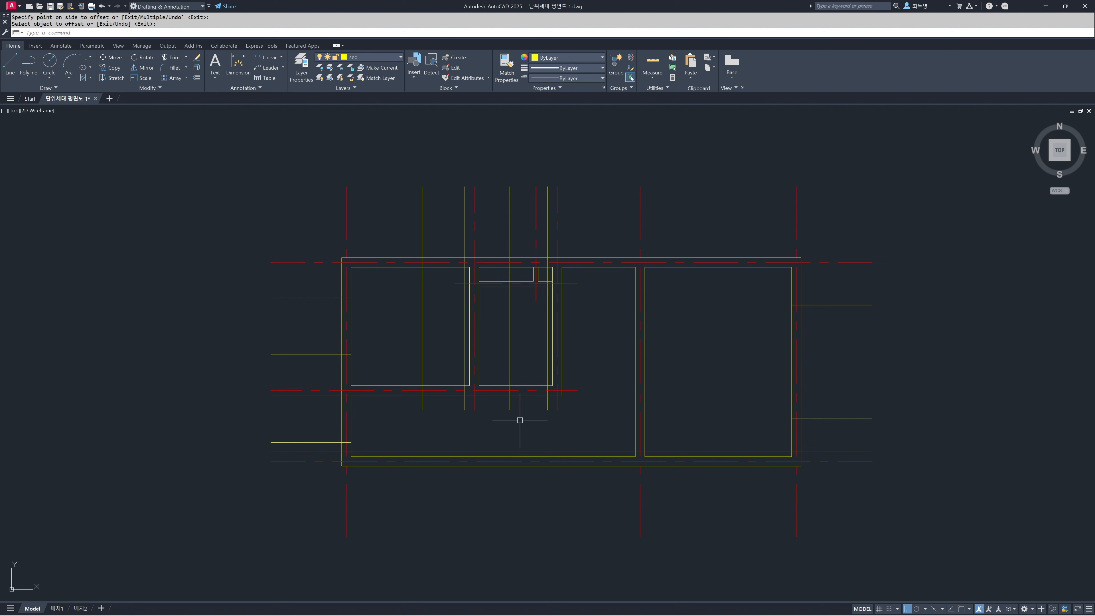
Offset the lowest horizontal opening line 1500 upward.
key(Return)
text(1500)
key(Return)
click(520, 450)
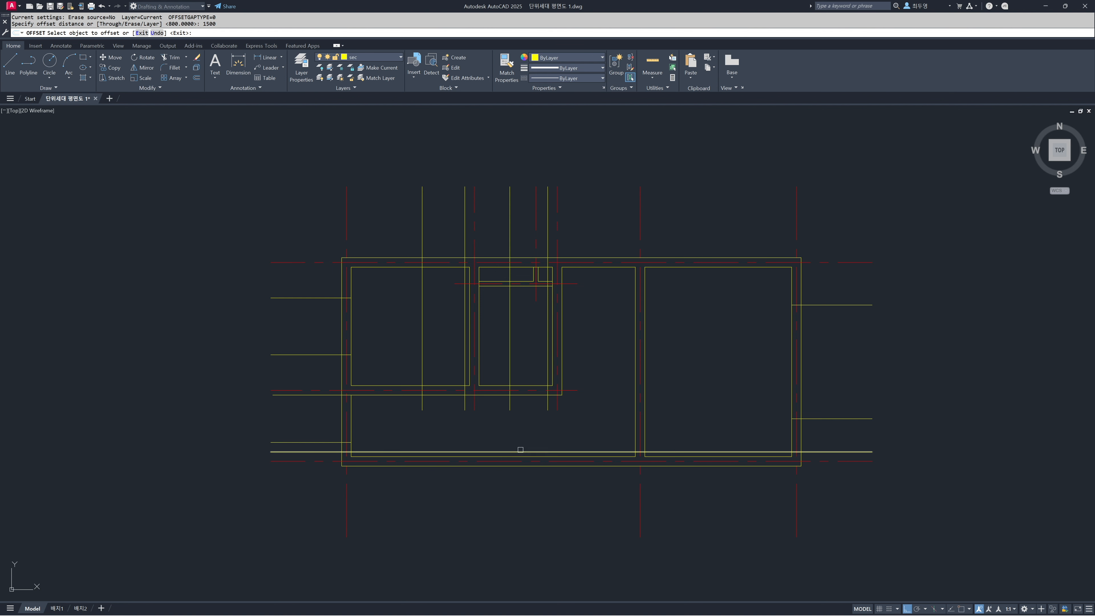
click(521, 432)
key(Return)
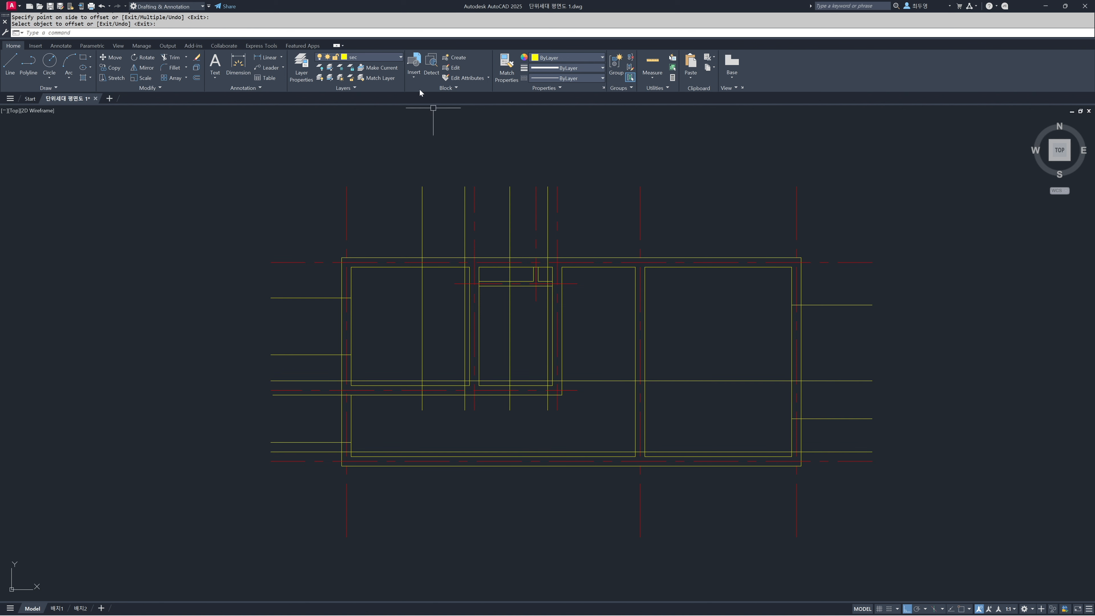
Freeze the cen layer and trim the two long horizontal opening lines to the thickness of the wall beside the large right room.
click(400, 58)
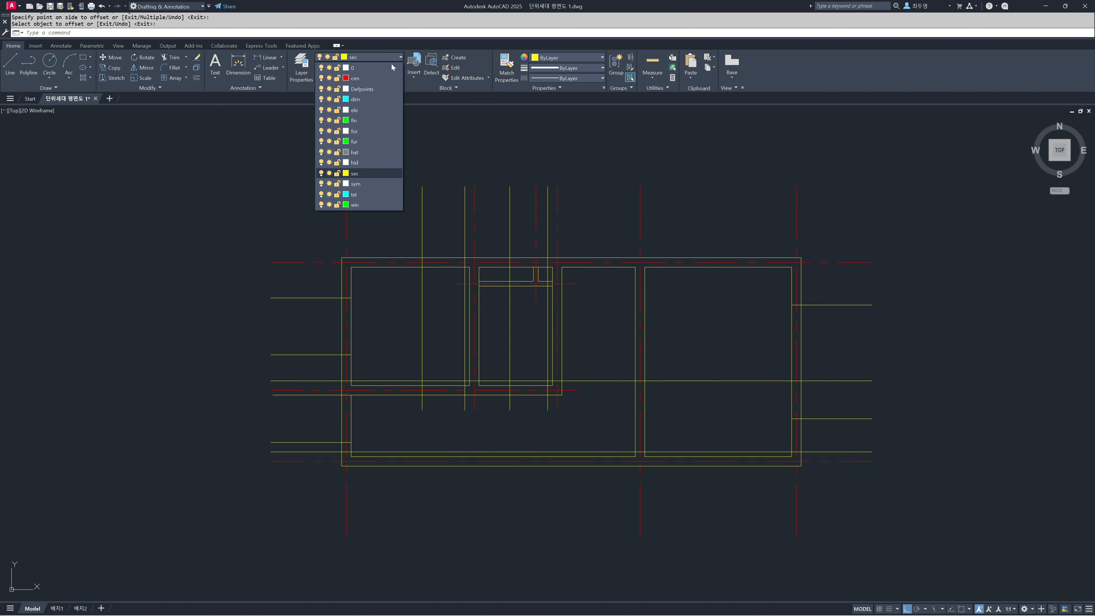
click(330, 79)
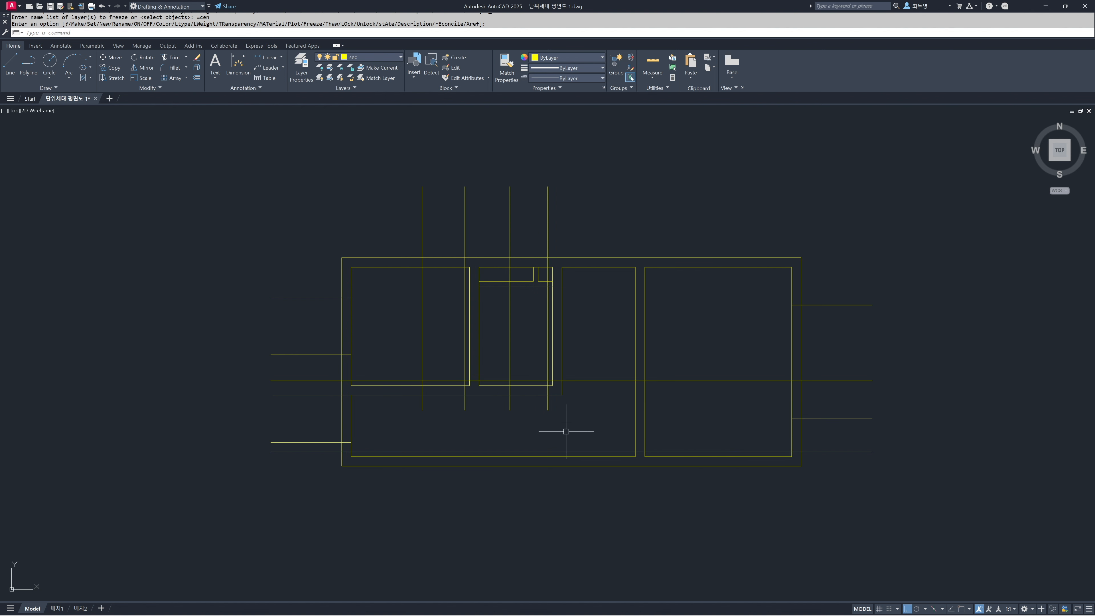
text(tr)
key(Return)
click(674, 427)
click(591, 413)
key(Return)
click(614, 356)
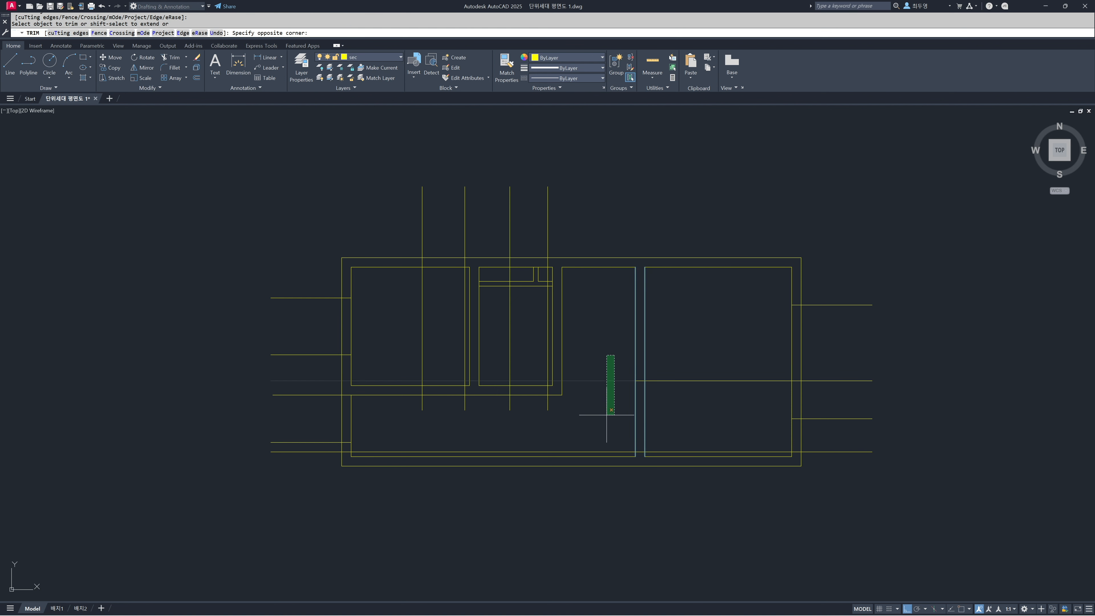
click(600, 453)
click(684, 367)
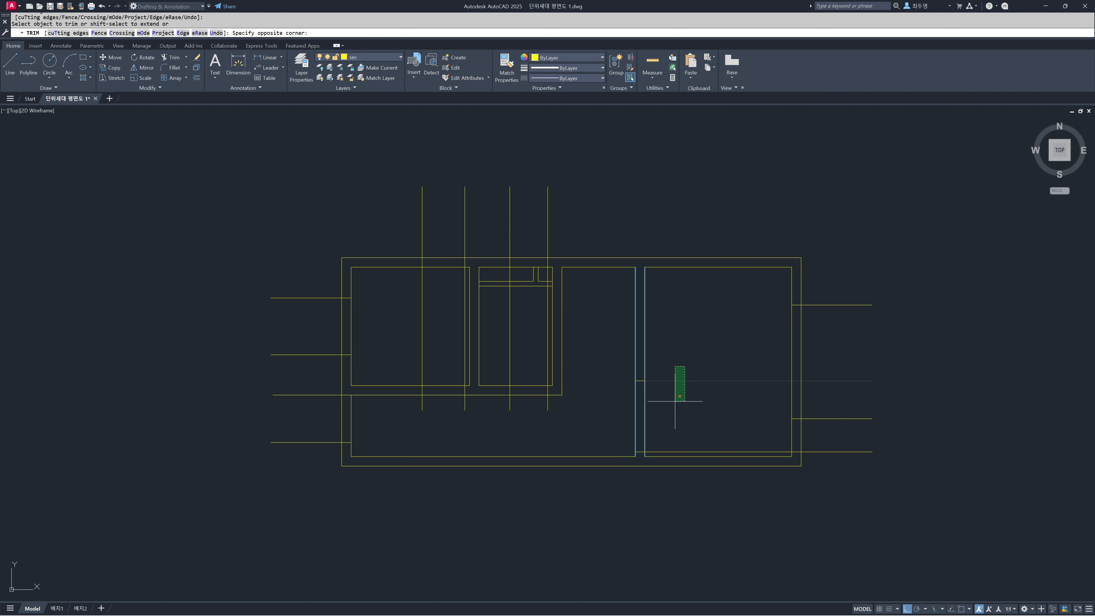
click(666, 453)
click(644, 440)
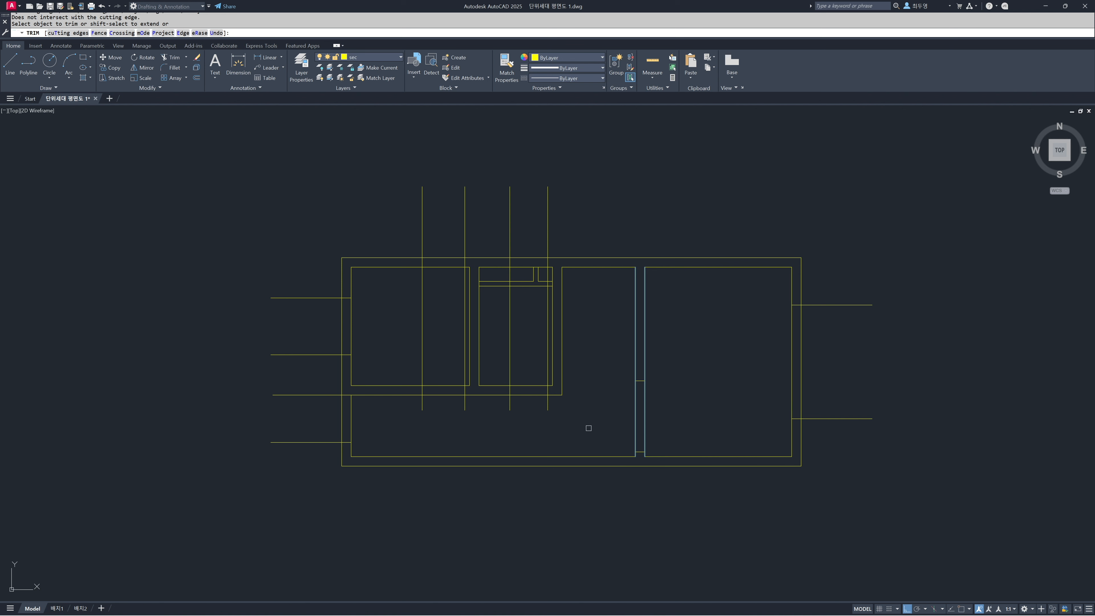
Trim the four vertical opening lines to the thickness of the horizontal wall below the left and inner rooms.
text(t)
key(Return)
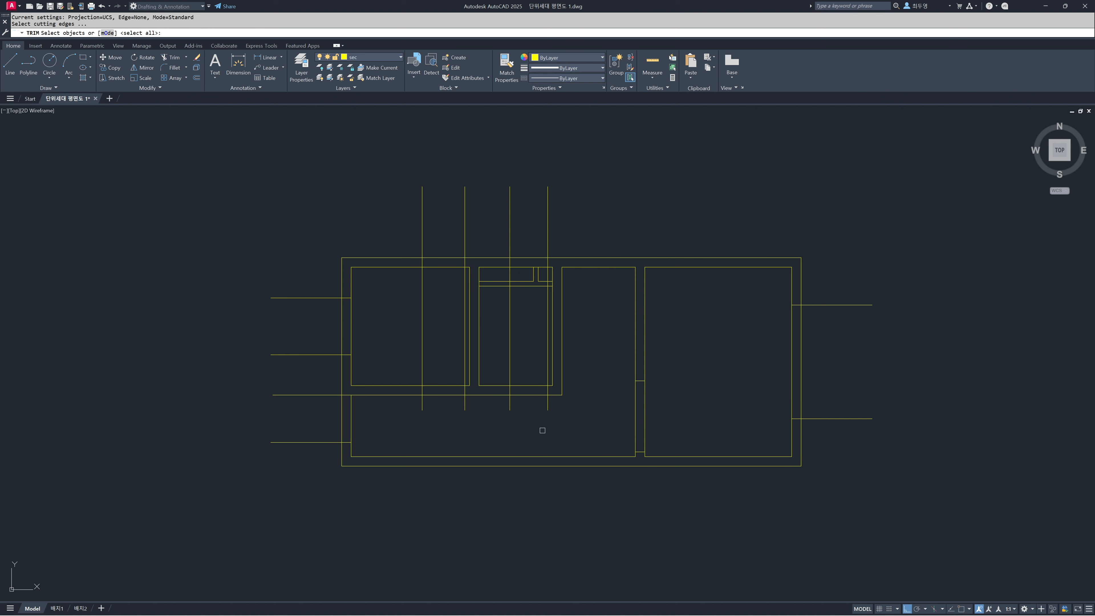
click(533, 417)
click(530, 371)
click(460, 403)
click(440, 373)
key(Return)
click(406, 360)
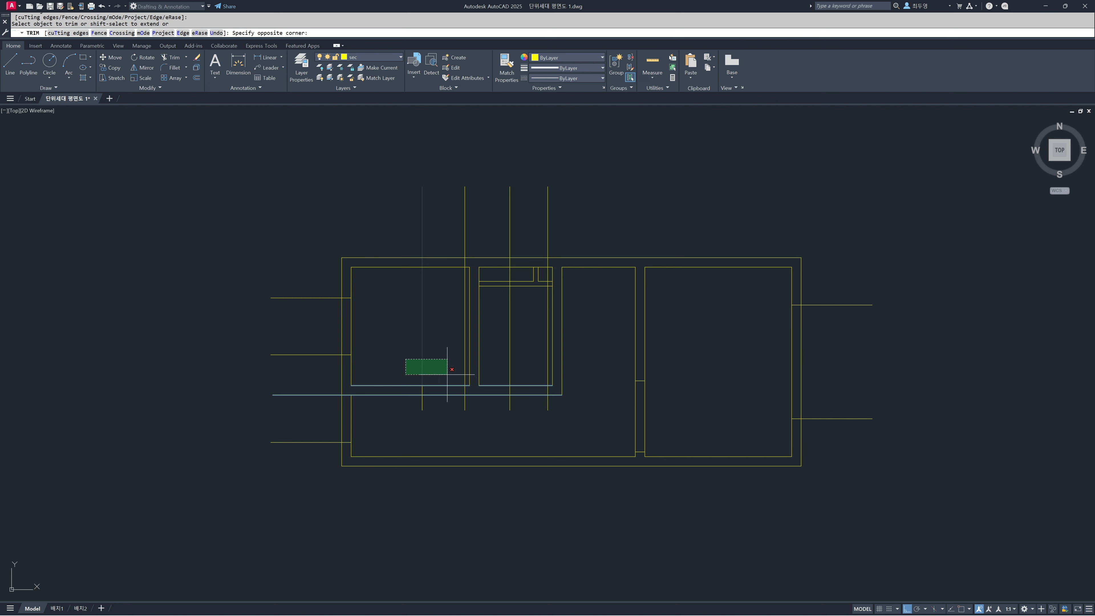
click(467, 381)
click(398, 397)
click(556, 411)
click(498, 363)
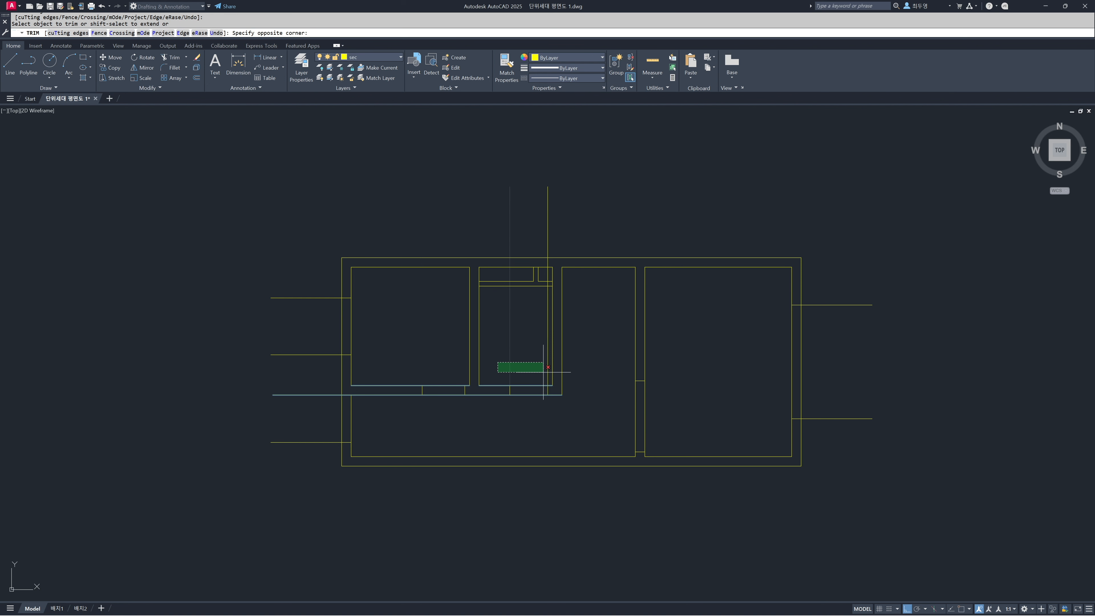
click(549, 373)
key(Return)
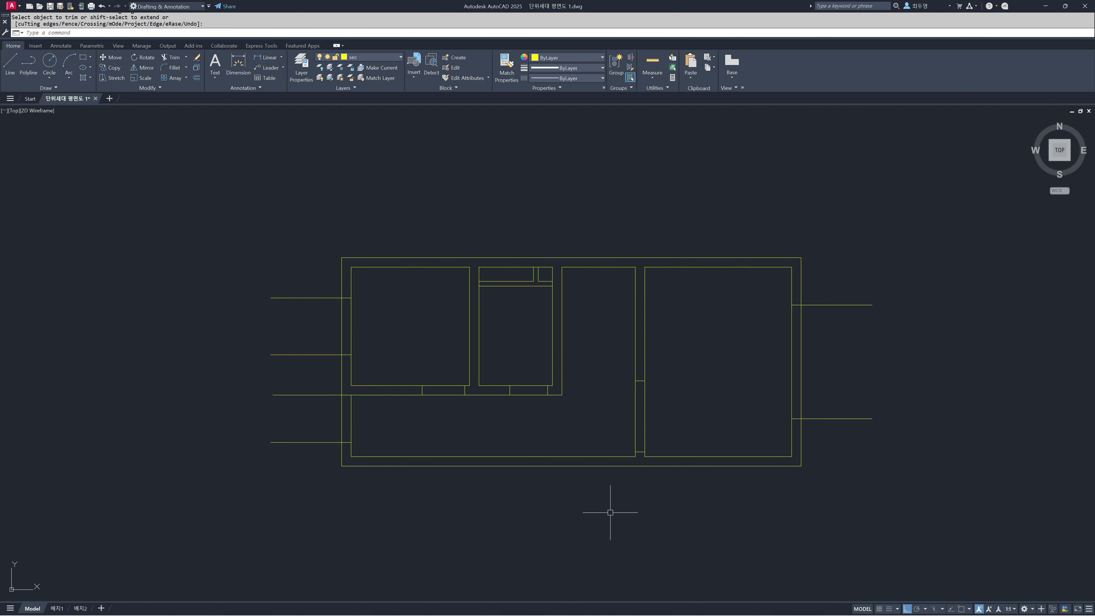
Trim out the openings in the right outer wall, the right interior wall and the horizontal interior wall, using all objects as cutting edges.
text(tr)
key(Return)
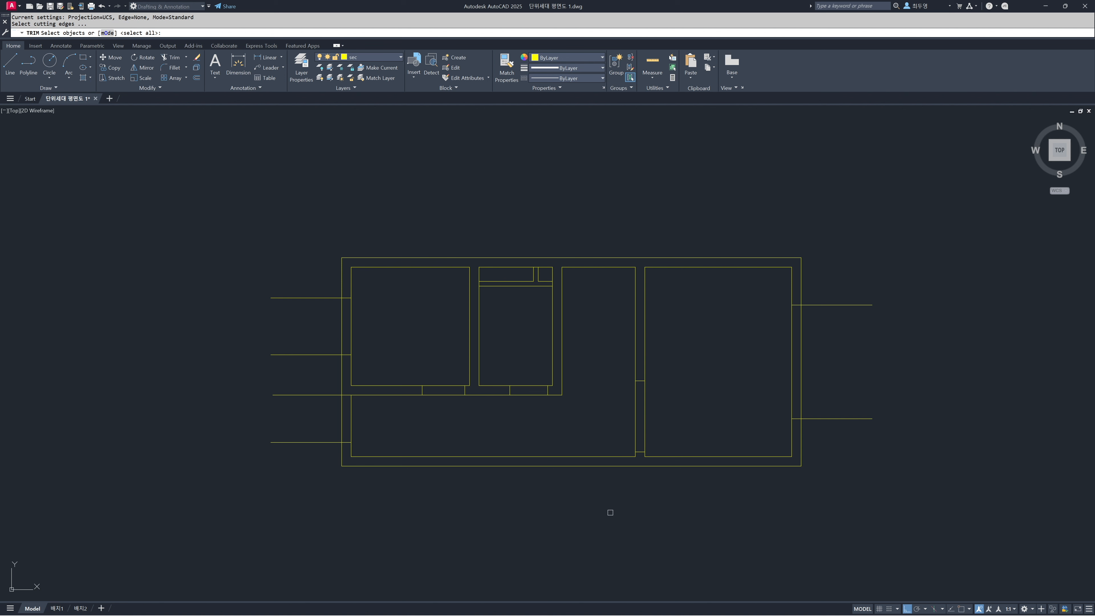
key(Return)
click(914, 487)
click(851, 297)
click(739, 364)
click(683, 415)
click(615, 404)
click(538, 412)
click(521, 374)
click(448, 415)
click(428, 375)
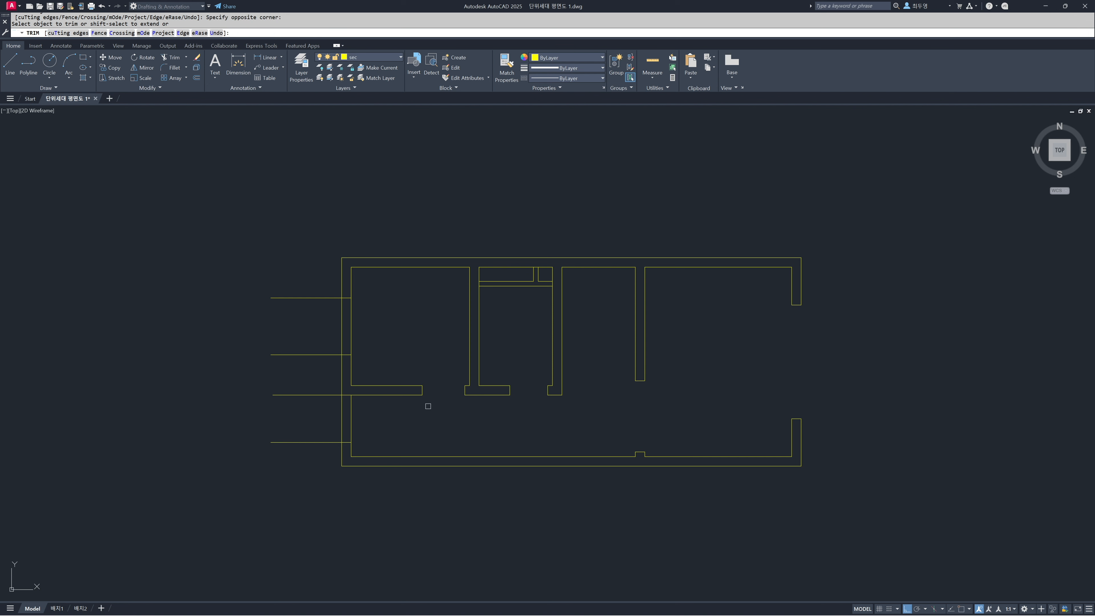
Trim out the two openings in the left outer wall and the line ends projecting beyond it.
click(388, 420)
click(335, 408)
click(315, 467)
click(293, 309)
click(313, 306)
click(376, 333)
key(Return)
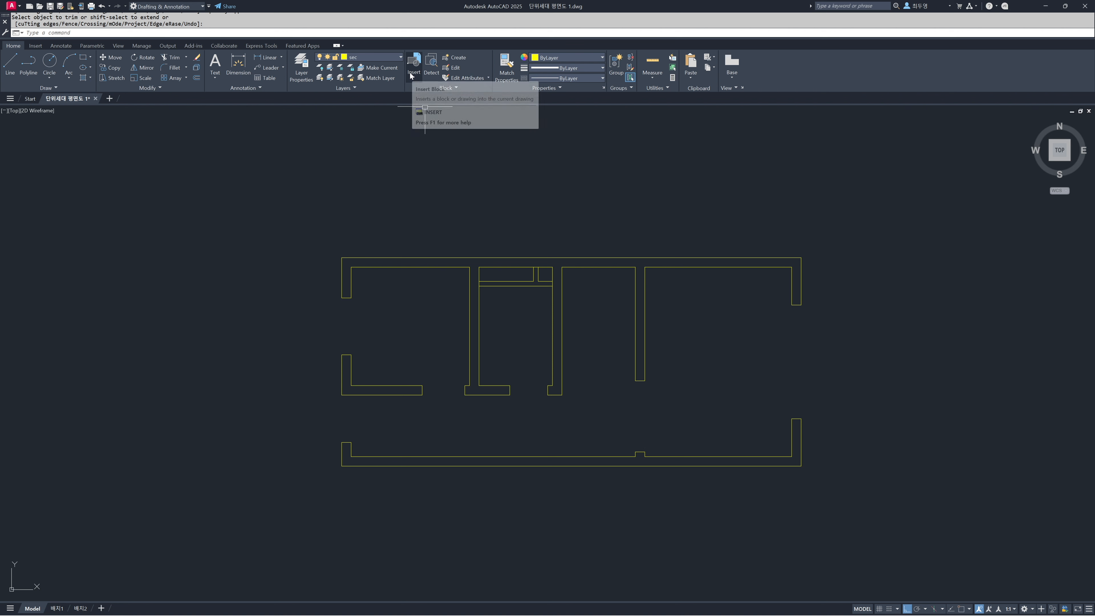
Thaw the cen layer.
click(385, 59)
click(329, 78)
click(210, 161)
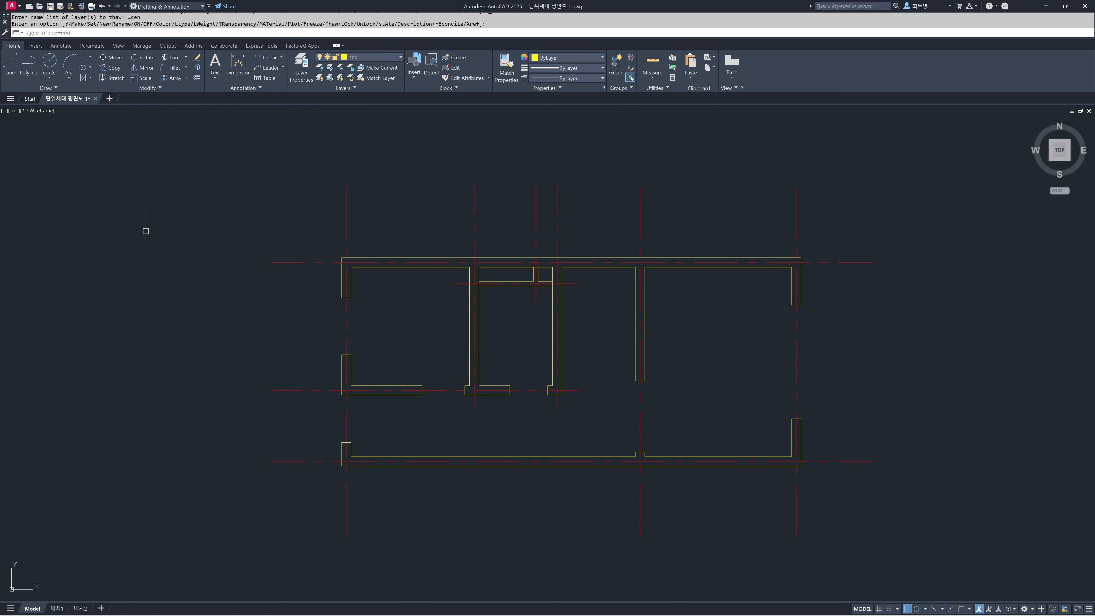
text(z)
key(Return)
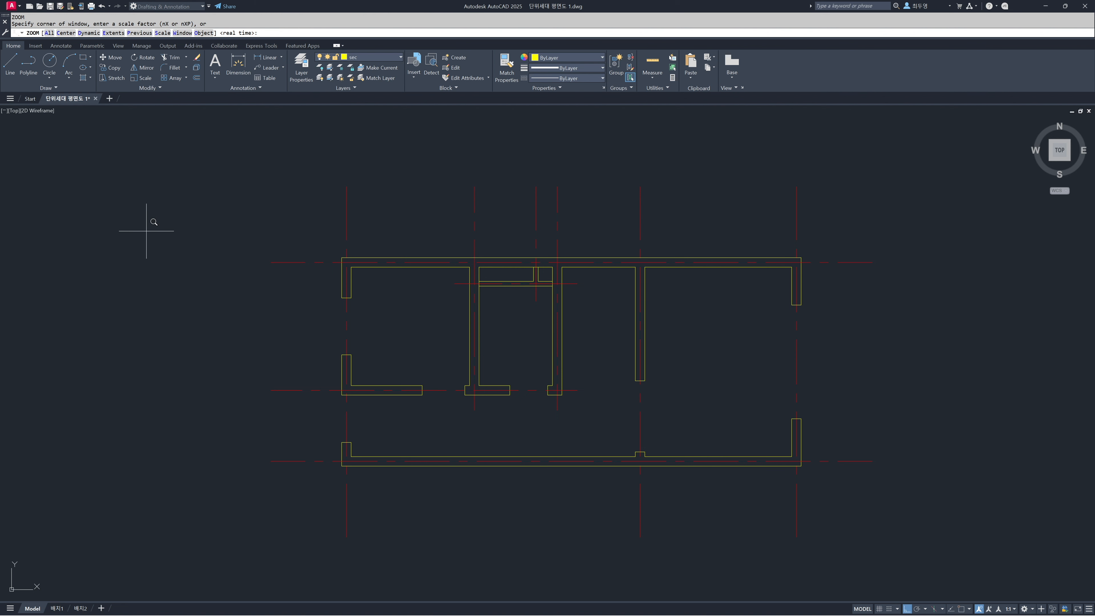
key(Return)
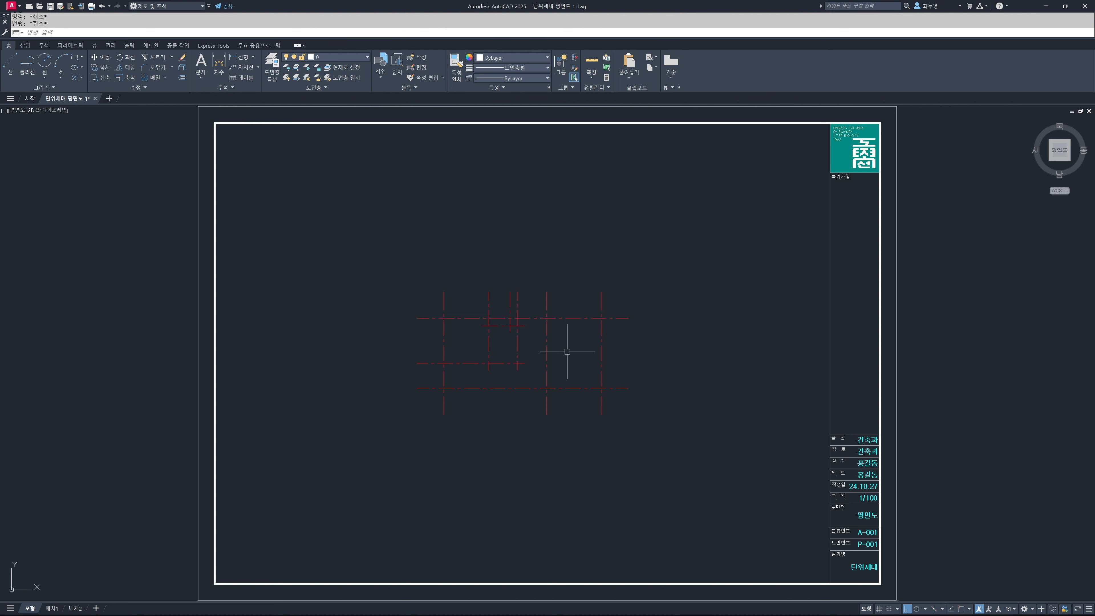
Make sec the current layer and set Offset to create copies on the current layer at a distance of 100.
key(Return)
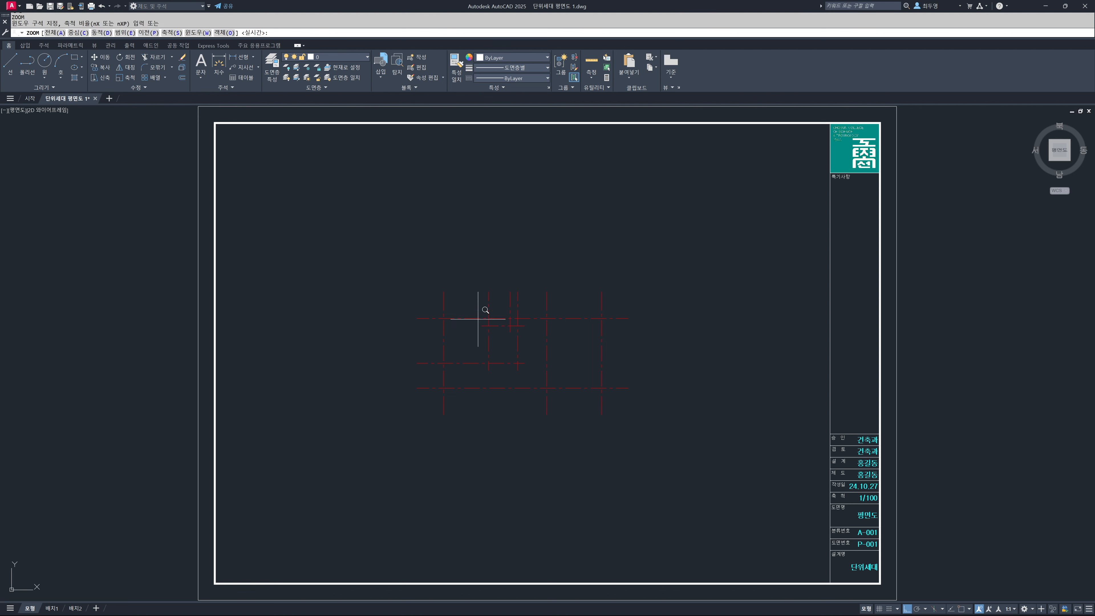
click(381, 259)
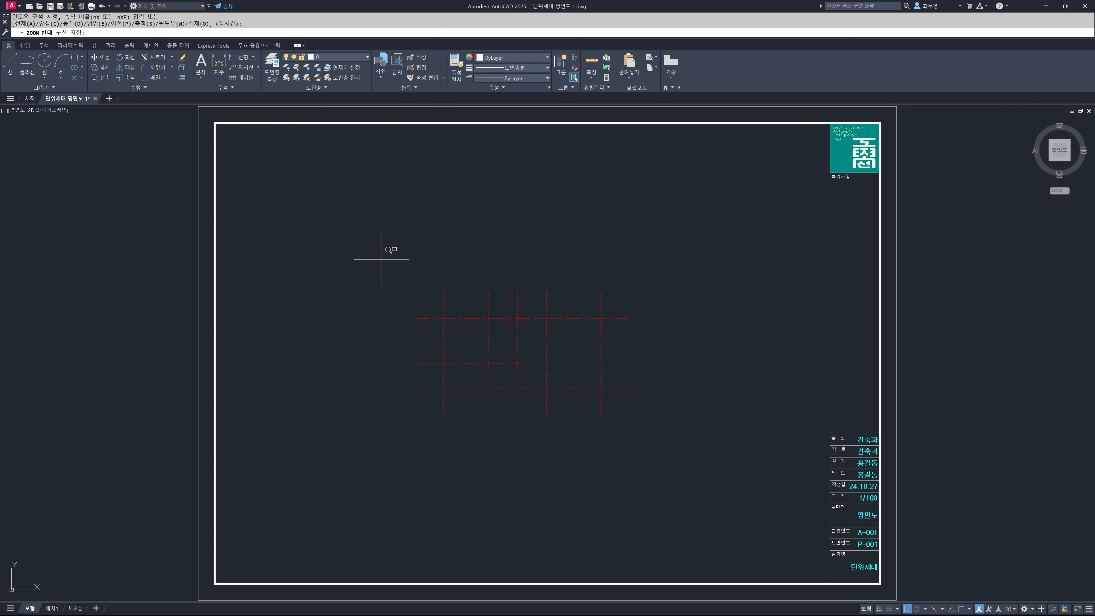
click(660, 441)
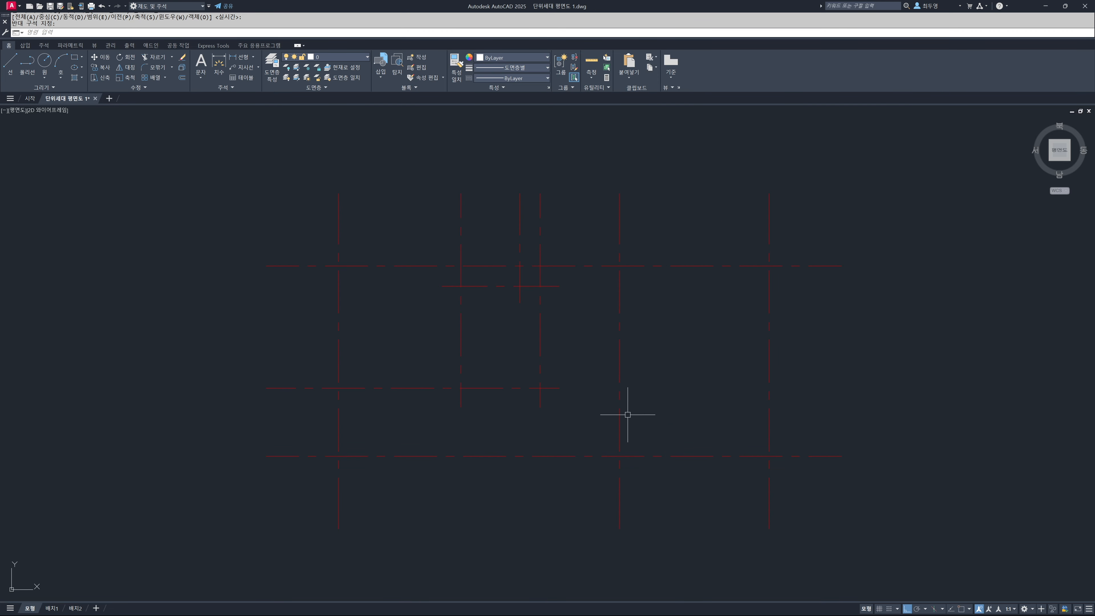
click(347, 58)
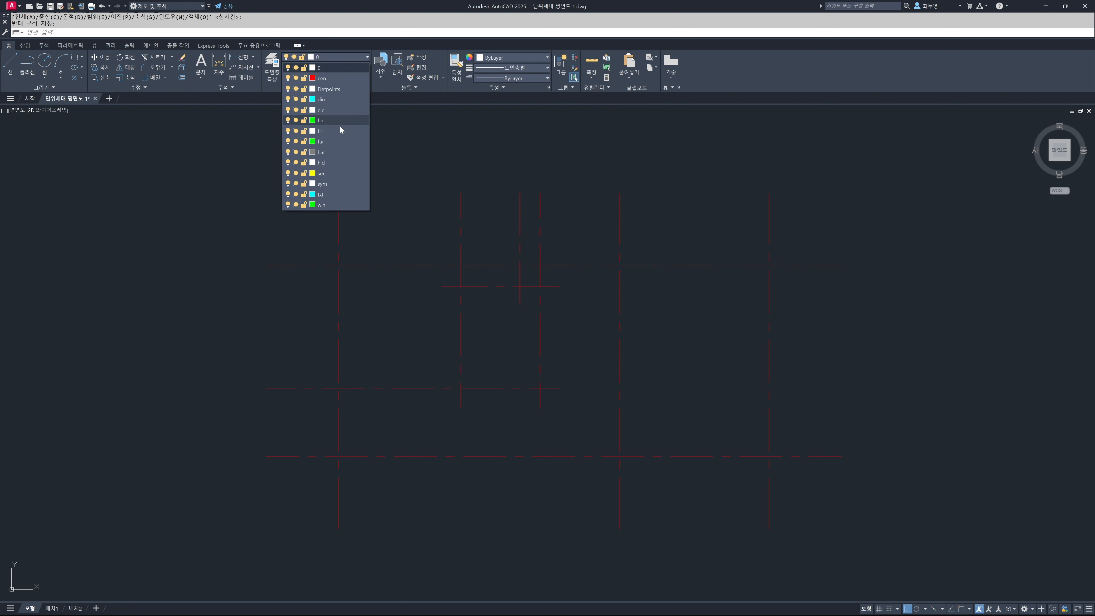
click(337, 174)
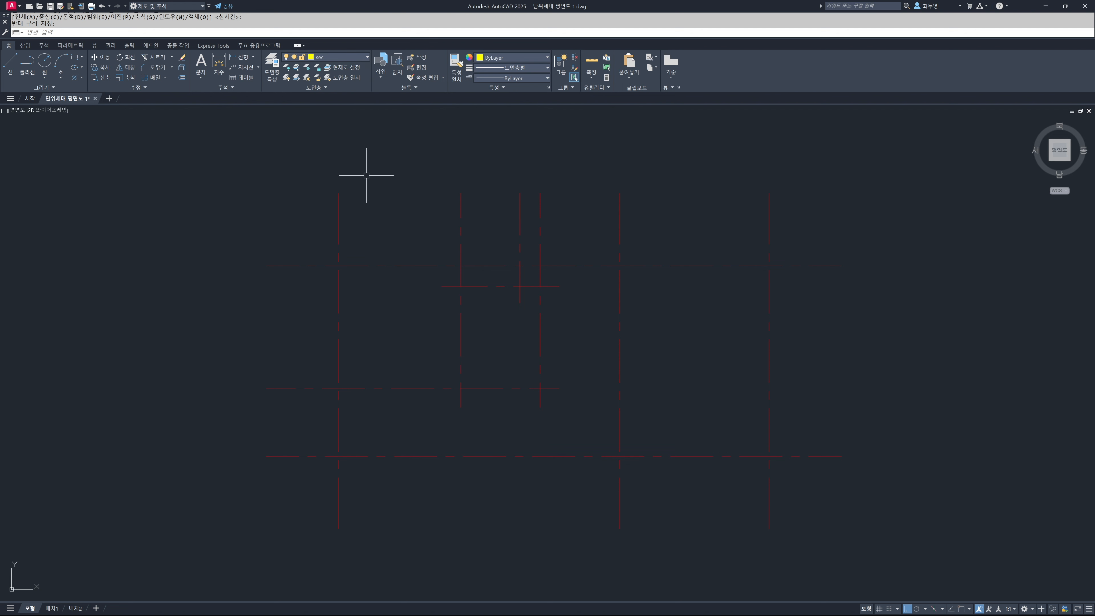
key(Return)
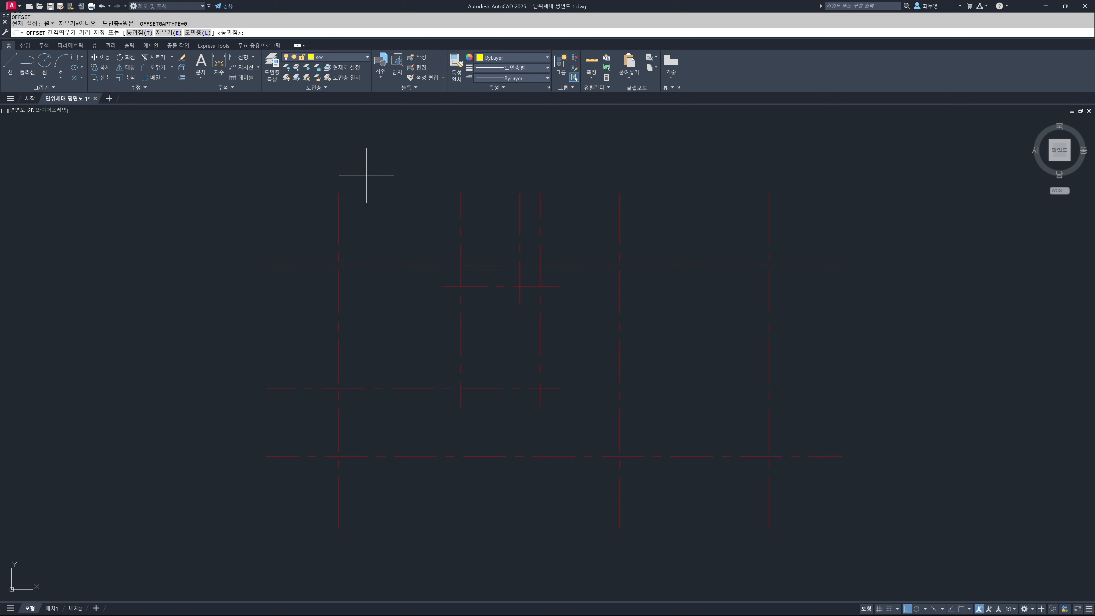
text(l)
key(Return)
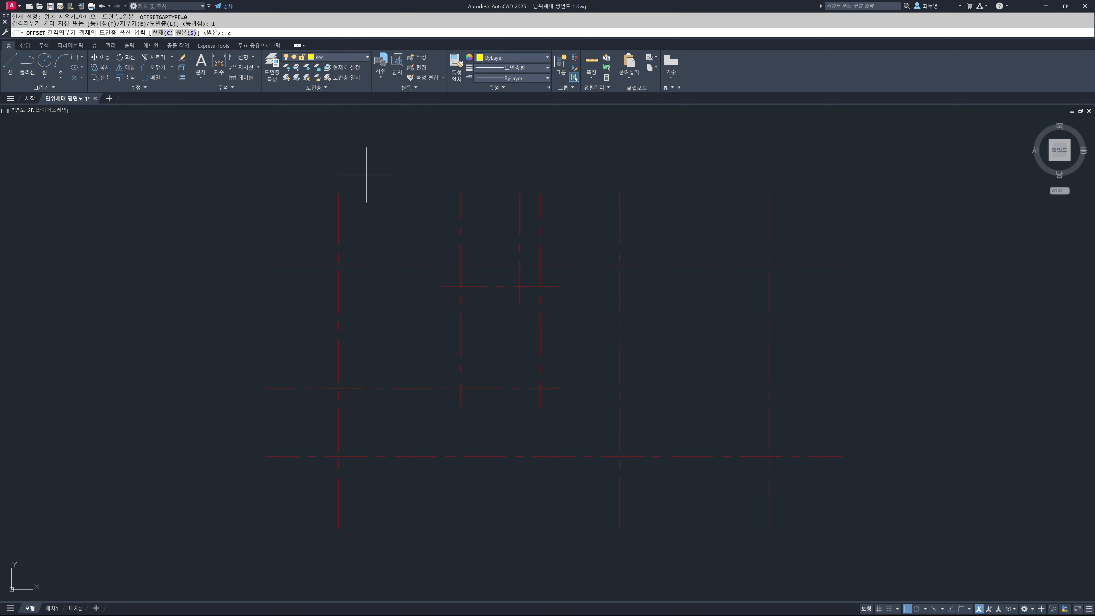
key(Return)
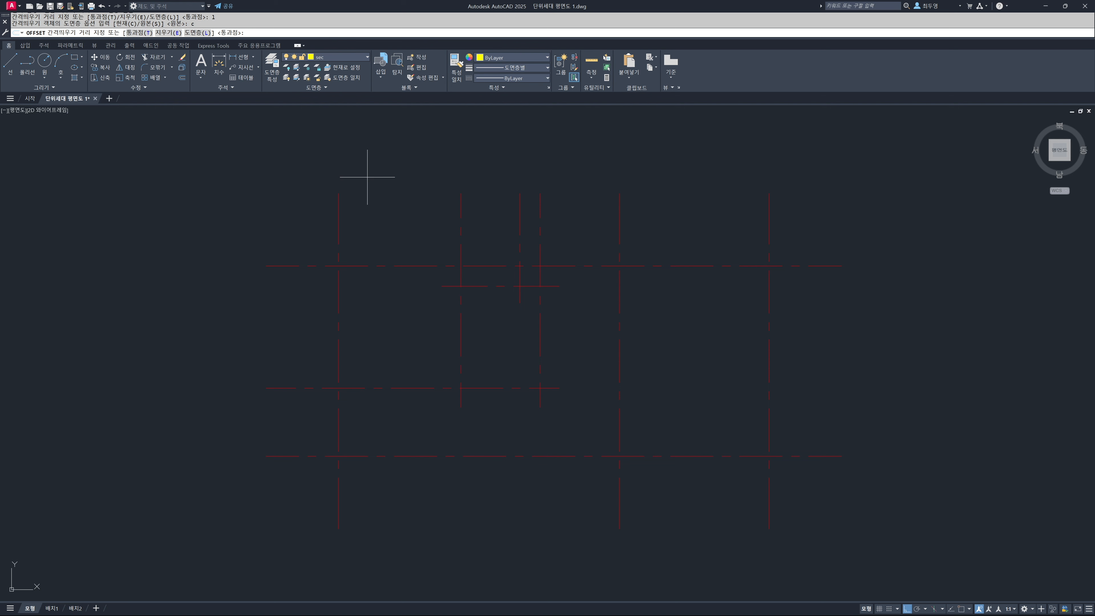
key(Return)
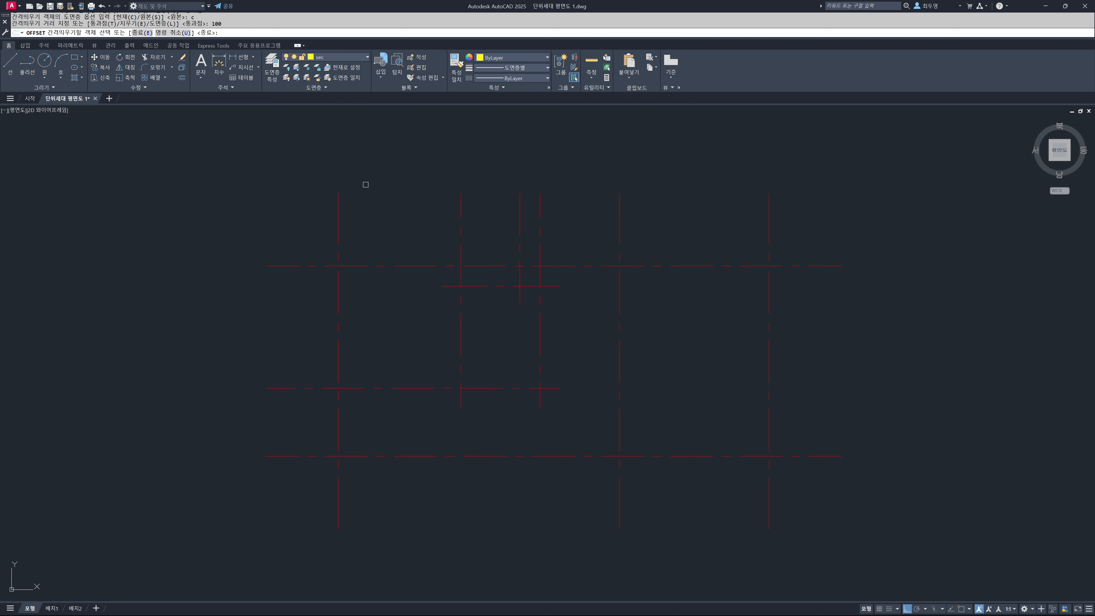
Offset the leftmost vertical, top horizontal and rightmost vertical centre lines 100 to both sides.
click(338, 203)
click(318, 206)
click(338, 213)
click(364, 218)
click(364, 265)
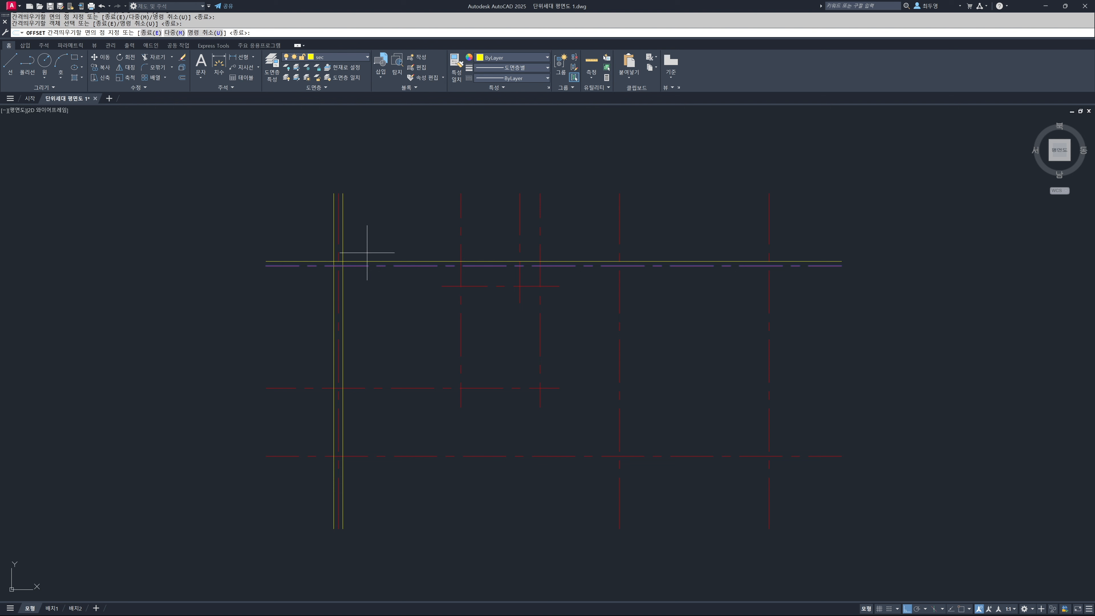
click(367, 276)
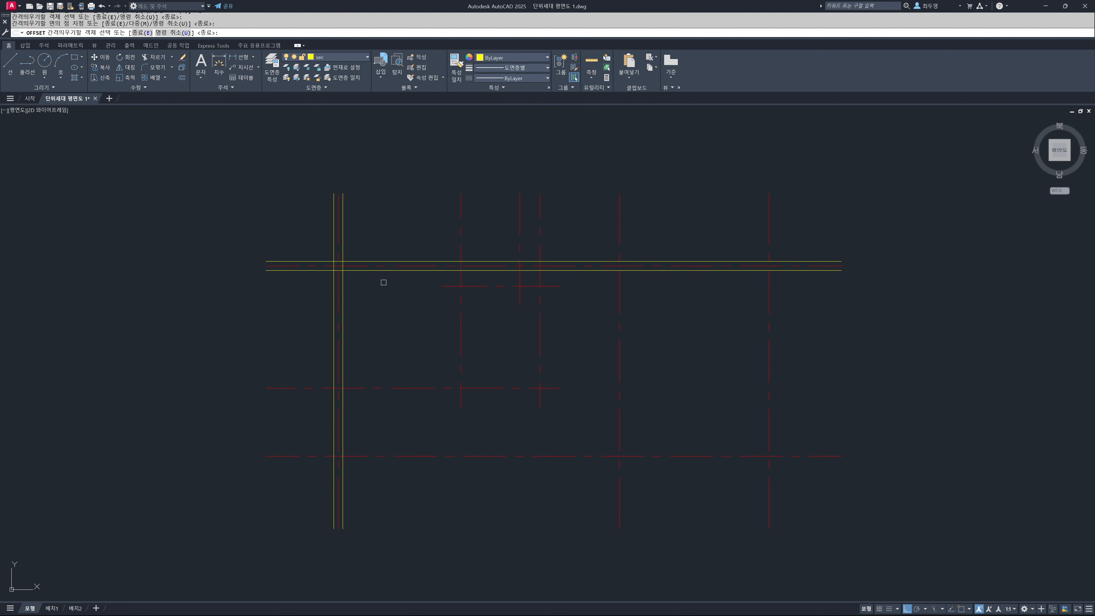
click(769, 296)
click(789, 298)
click(769, 302)
click(740, 315)
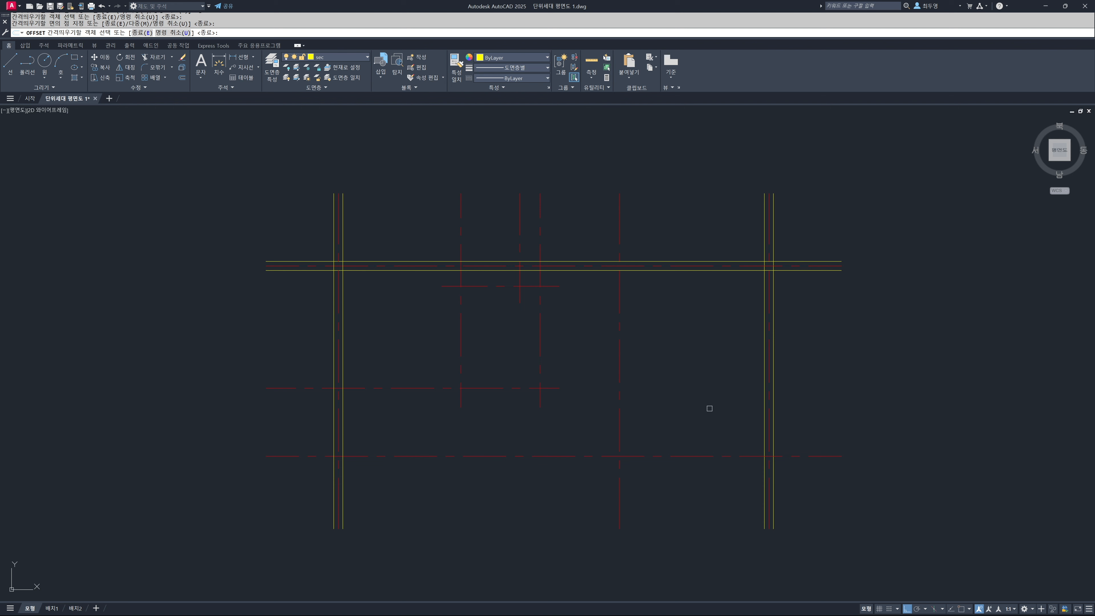
Offset the bottom horizontal centre line and the full-height interior vertical centre line 100 to both sides.
click(706, 456)
click(707, 440)
click(704, 456)
click(700, 478)
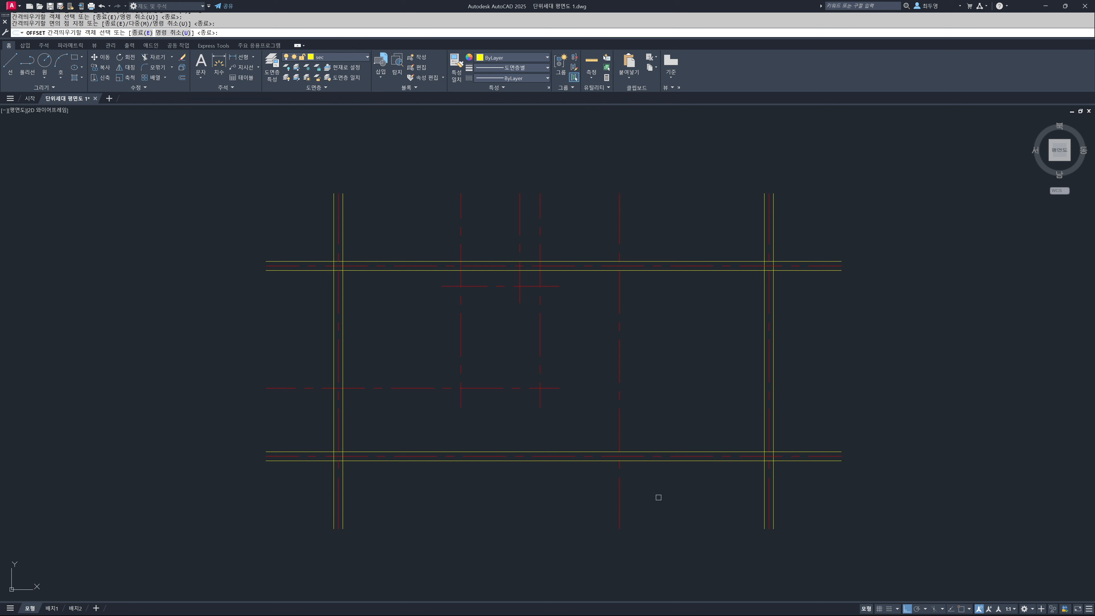
click(619, 496)
click(637, 506)
click(620, 491)
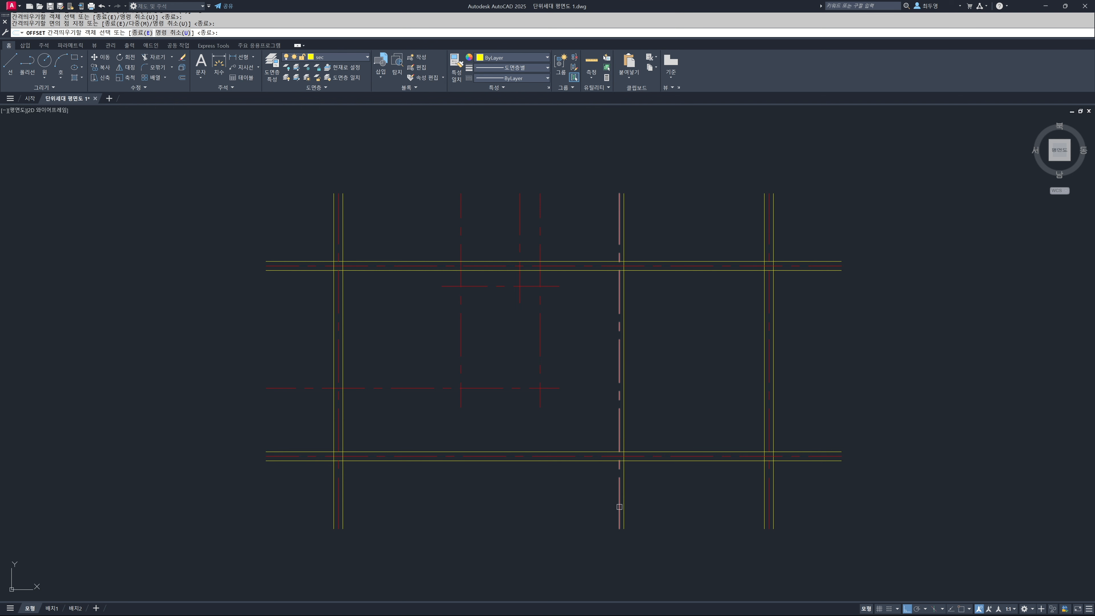
click(587, 508)
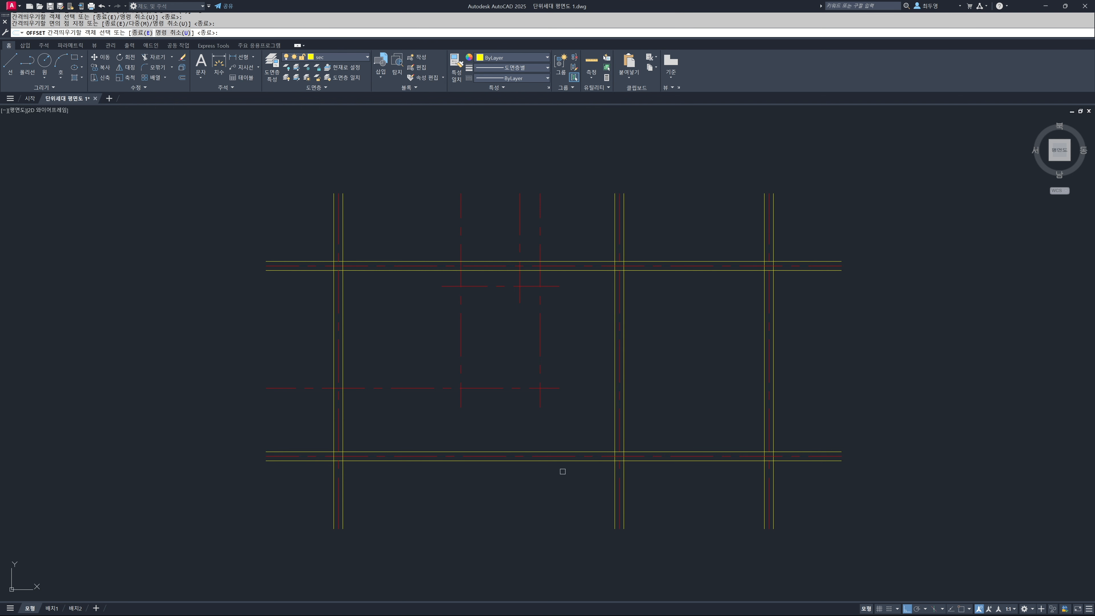
Offset the inner horizontal partition centre line and the two mid-length vertical centre lines crossing it 100 to both sides.
click(494, 388)
click(496, 400)
click(496, 388)
click(499, 378)
click(461, 367)
click(464, 368)
click(462, 371)
click(445, 371)
click(539, 366)
click(550, 369)
click(539, 367)
click(513, 367)
key(Return)
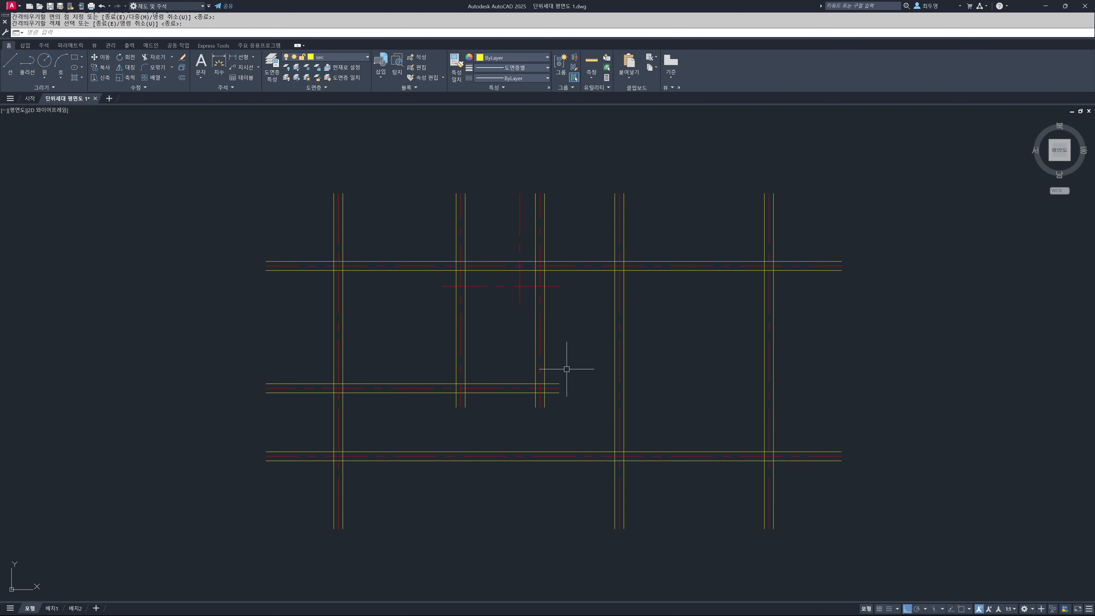
Offset the short horizontal and short vertical centre lines near the top wall 50 to both sides.
text(o)
key(Return)
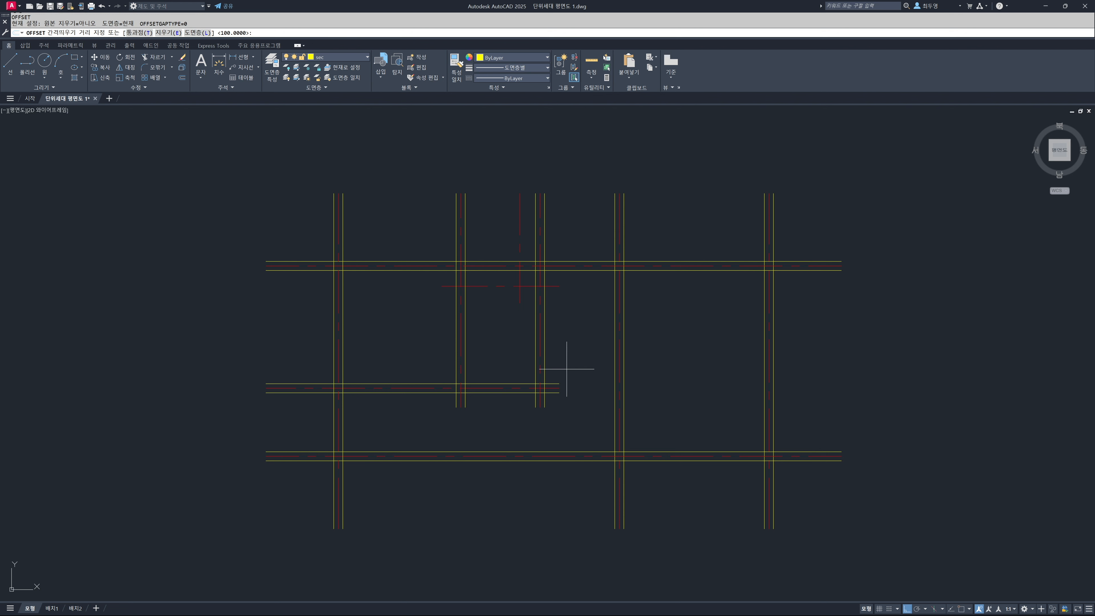
text(50)
key(Return)
click(475, 287)
click(476, 275)
click(475, 286)
click(476, 308)
click(520, 298)
click(520, 298)
click(515, 303)
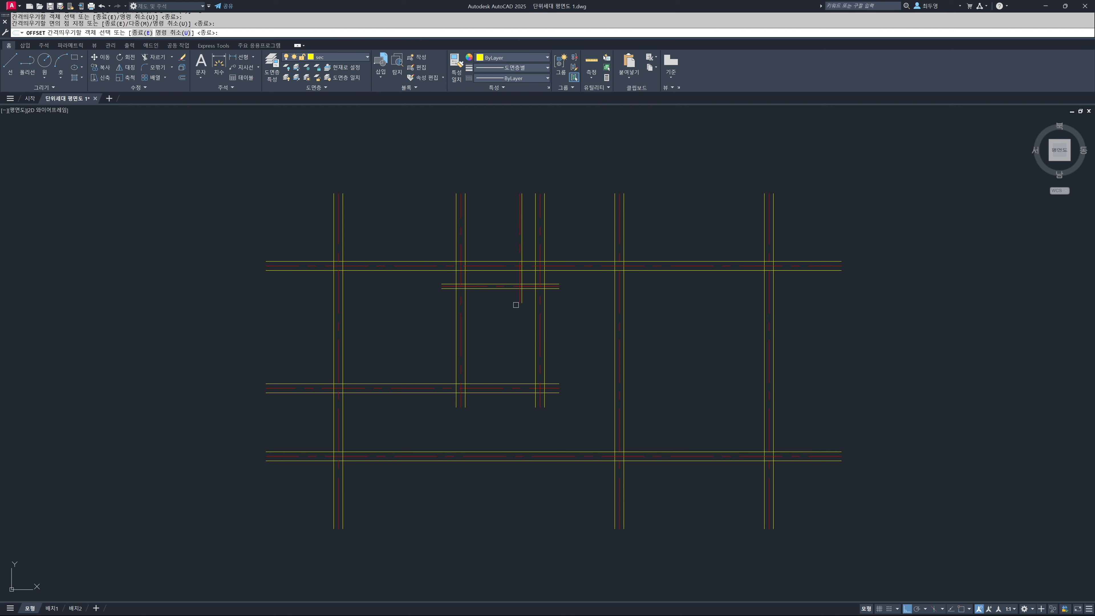
click(519, 298)
click(498, 302)
key(Return)
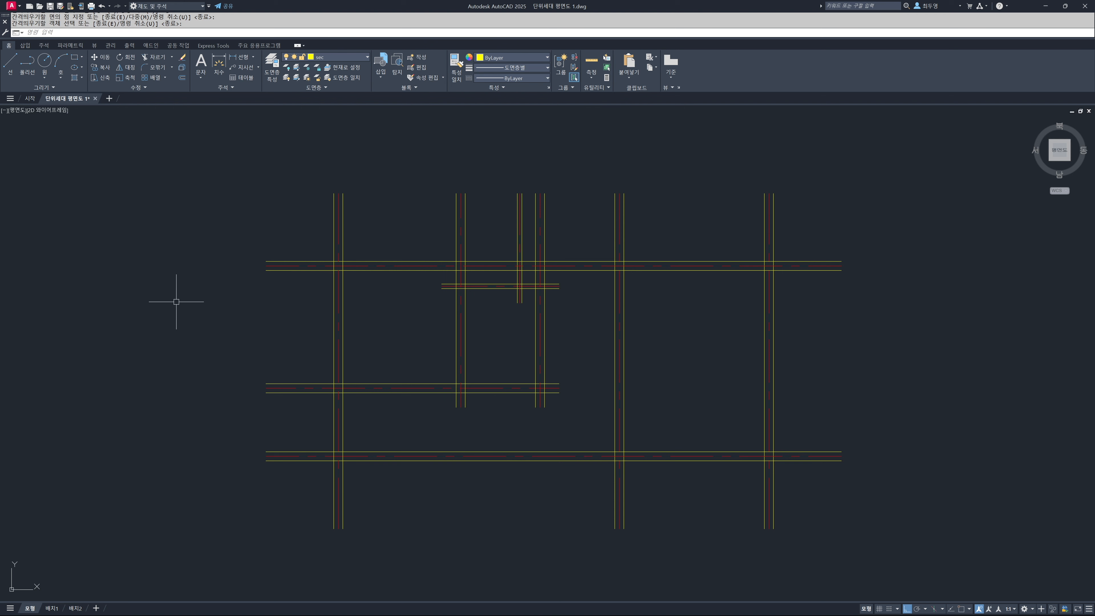
Freeze the cen layer.
click(347, 58)
click(297, 80)
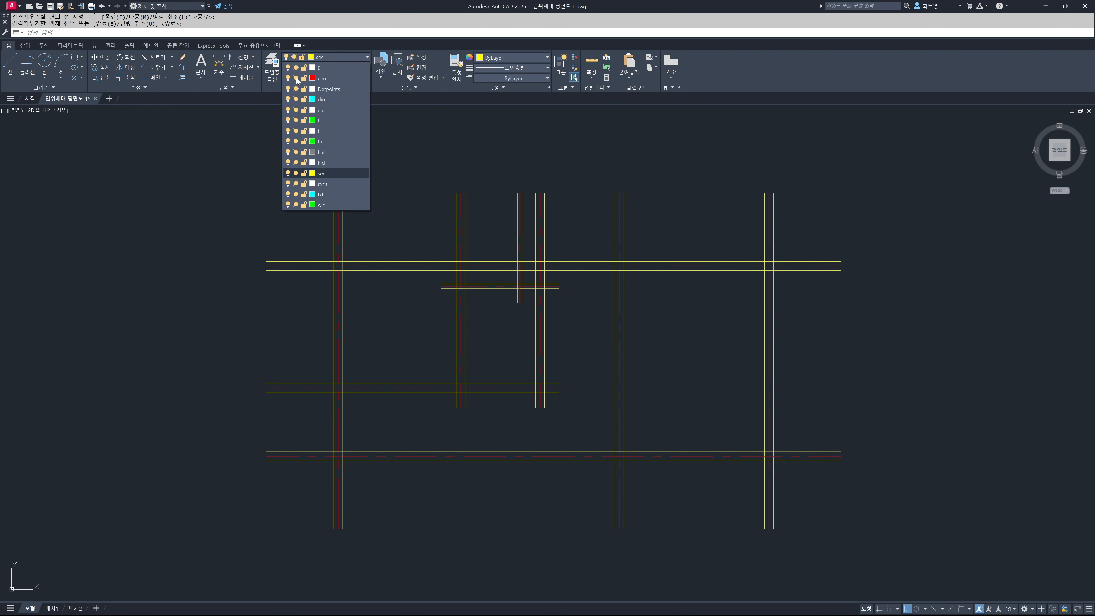
click(220, 161)
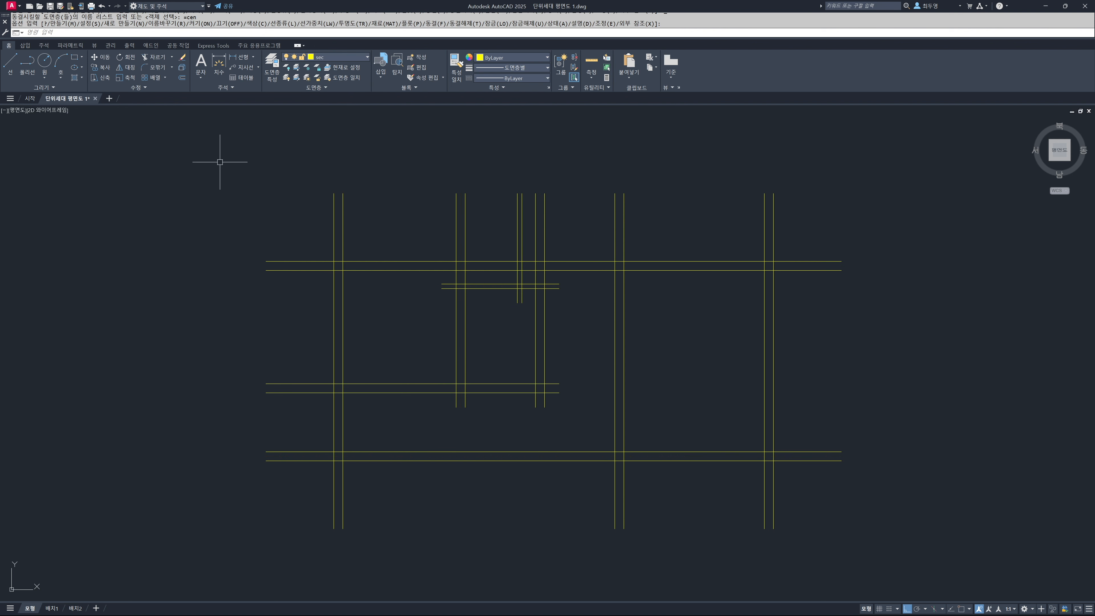
Trim the wall line ends projecting beyond all four sides of the outer wall rectangle.
text(tr)
key(Return)
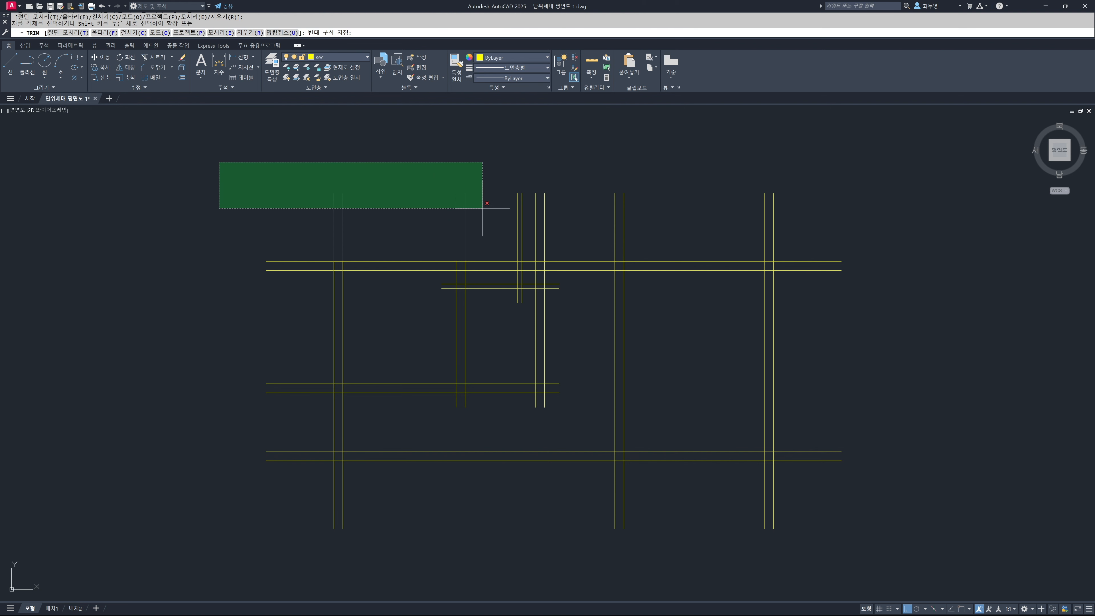
click(795, 239)
click(790, 237)
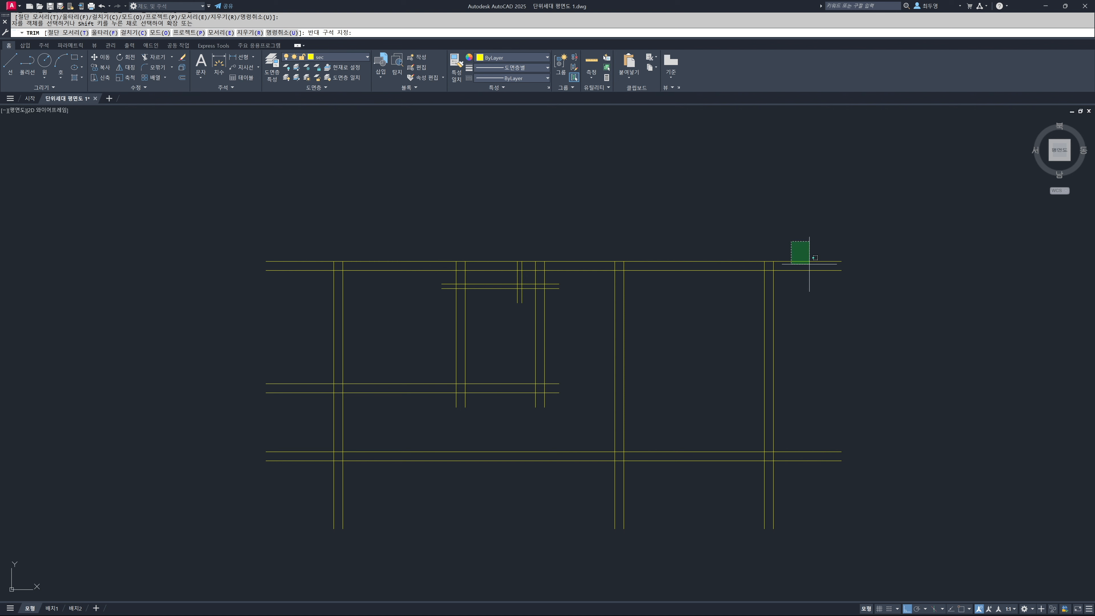
click(888, 500)
click(857, 526)
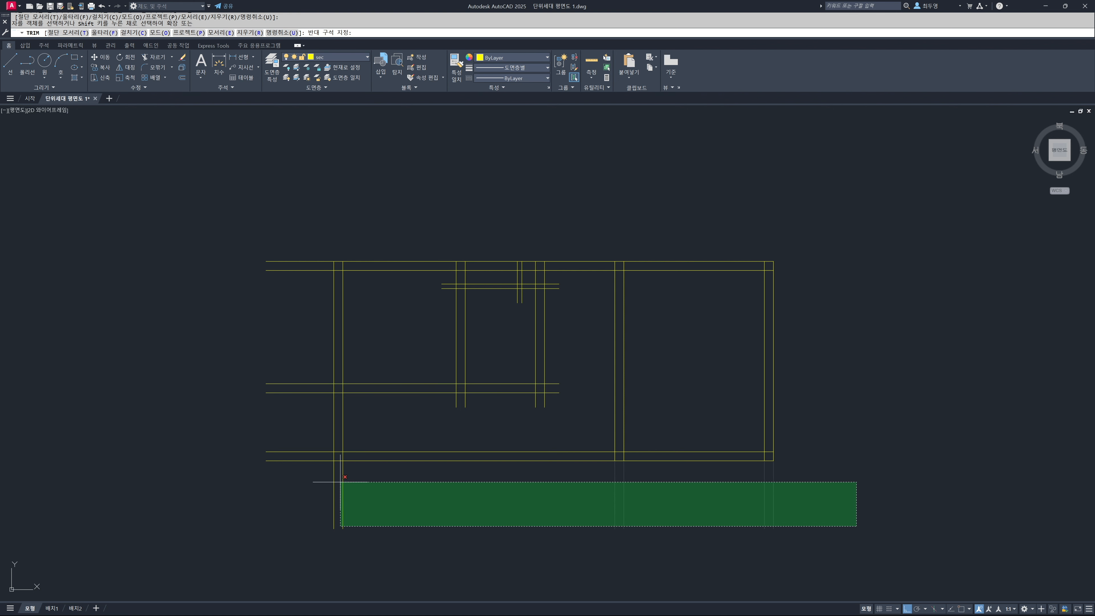
click(287, 481)
click(317, 486)
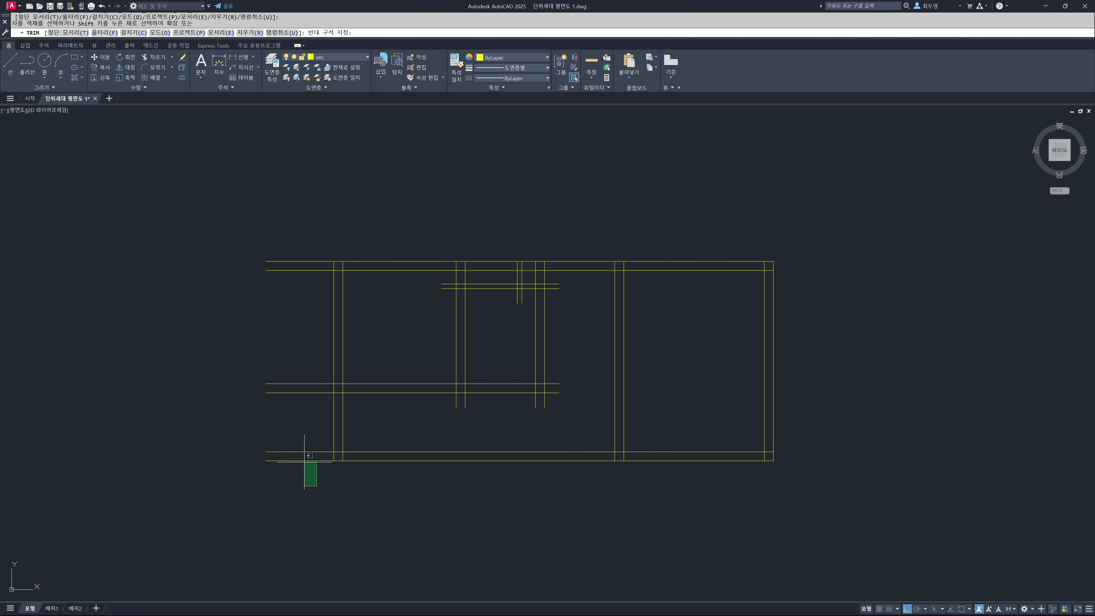
click(280, 242)
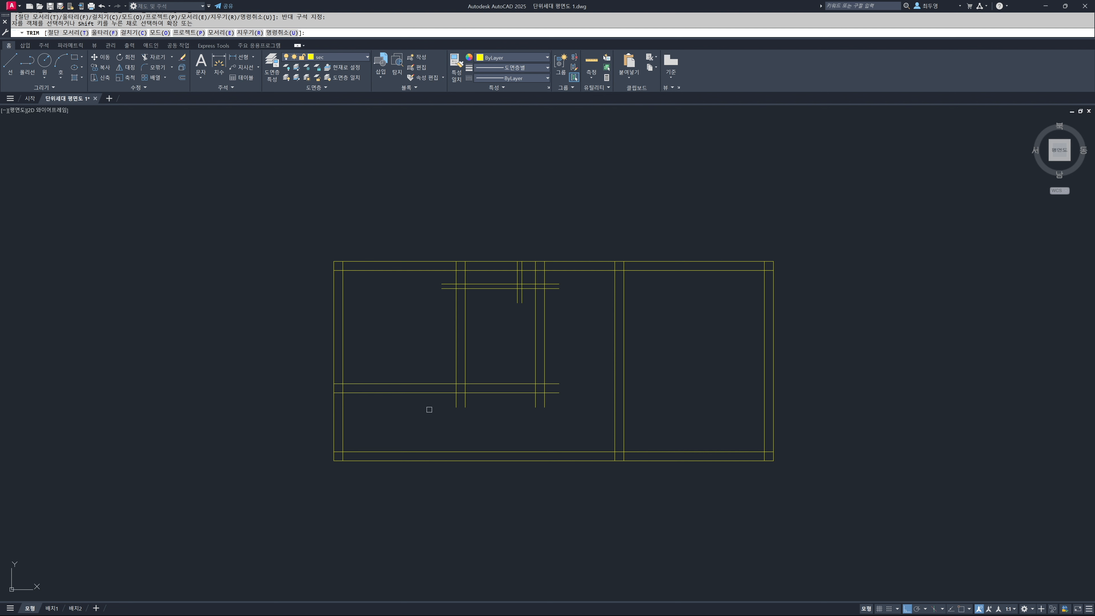
Trim the ends of the inner partition lines projecting below, right and left of the inner rooms.
click(446, 402)
click(578, 441)
click(577, 416)
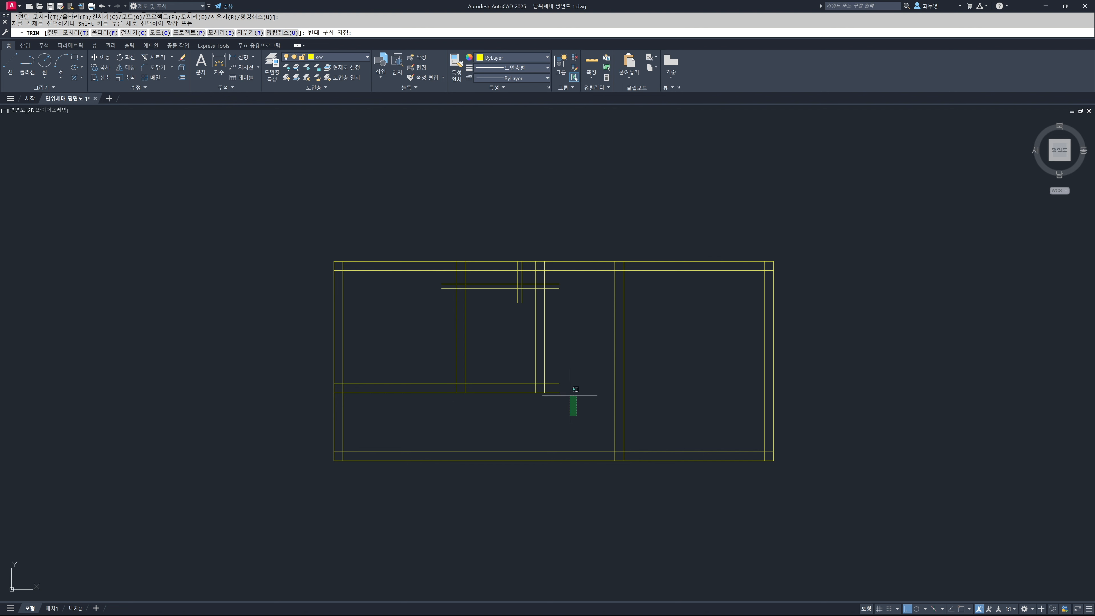
click(555, 284)
drag(526, 318, 440, 284)
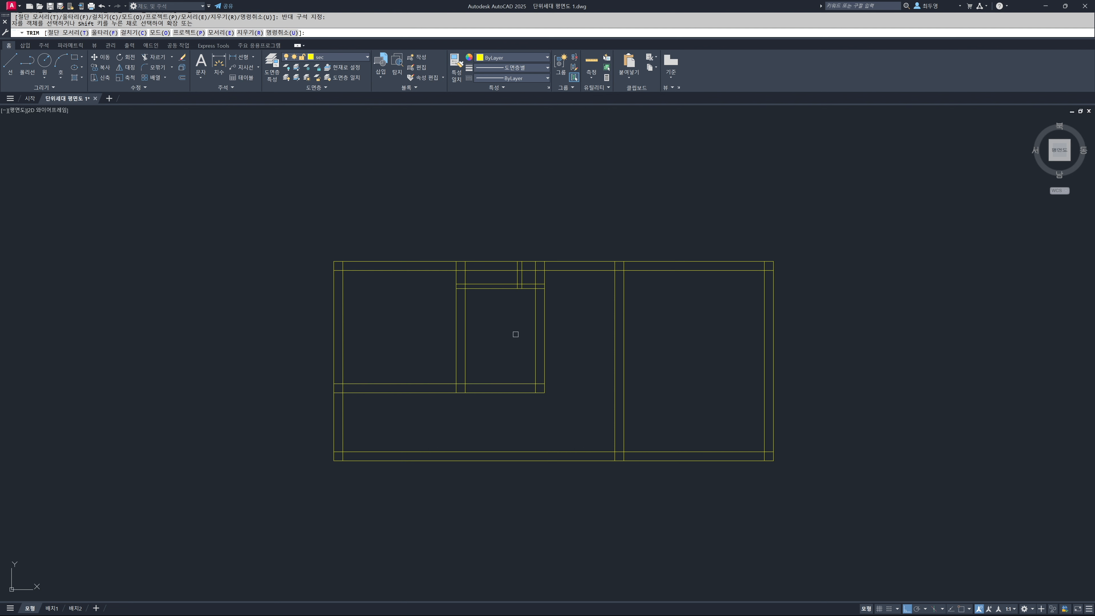
Trim the lines crossing inside the outer wall's thickness with a fence running around all four sides.
scroll(516, 334, up, 2)
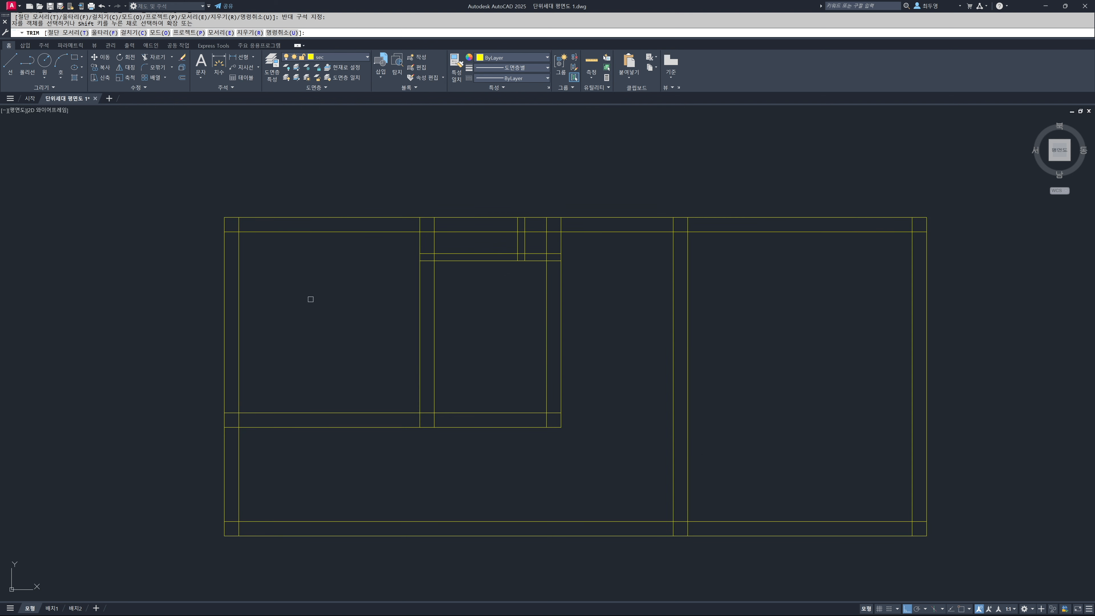
key(Return)
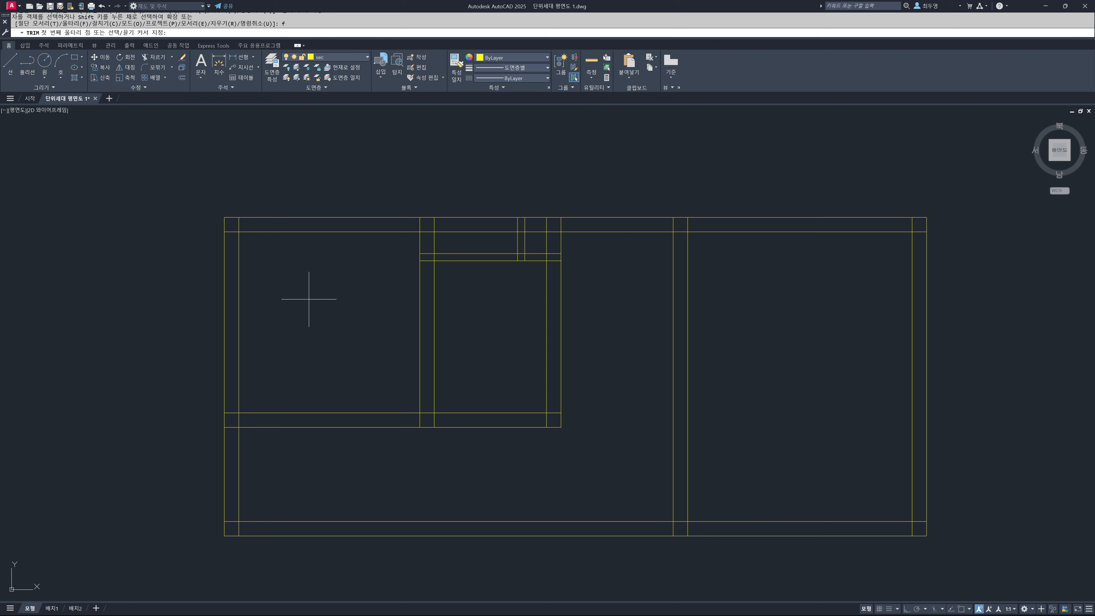
click(230, 224)
click(230, 225)
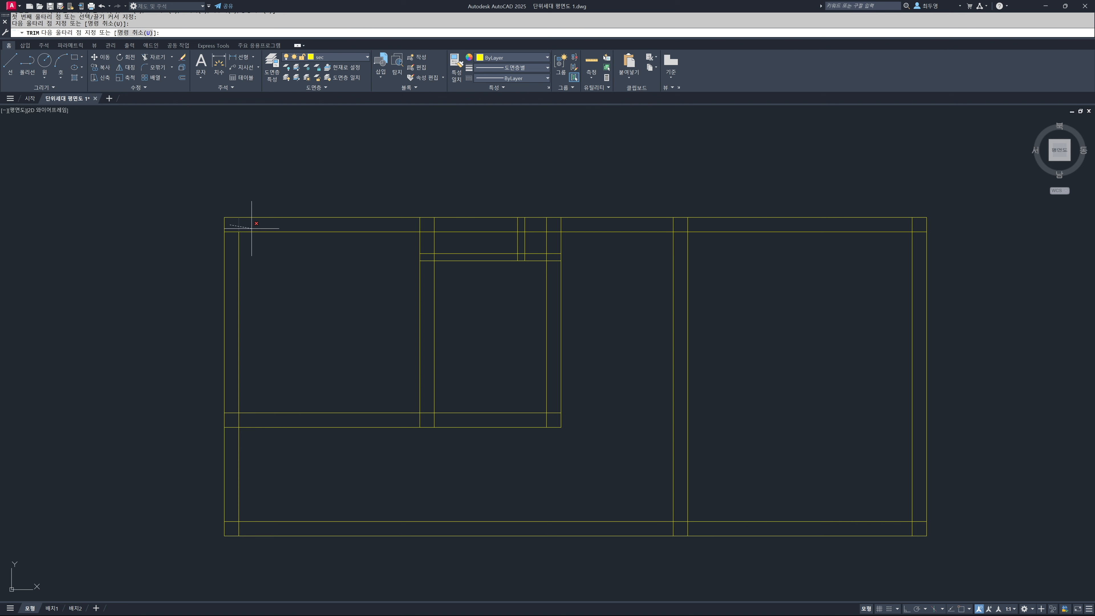
click(915, 224)
click(918, 531)
click(233, 528)
click(231, 229)
key(Return)
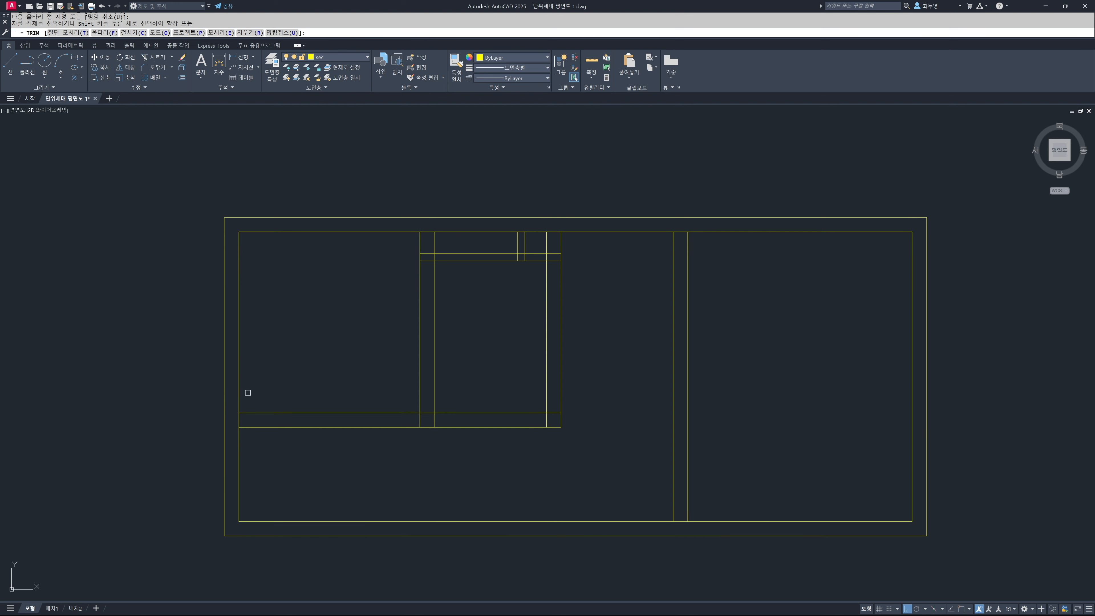
Fence-trim the crossing lines inside the horizontal partition and the vertical partition rising from its right end to the top wall.
click(227, 423)
key(Return)
click(232, 419)
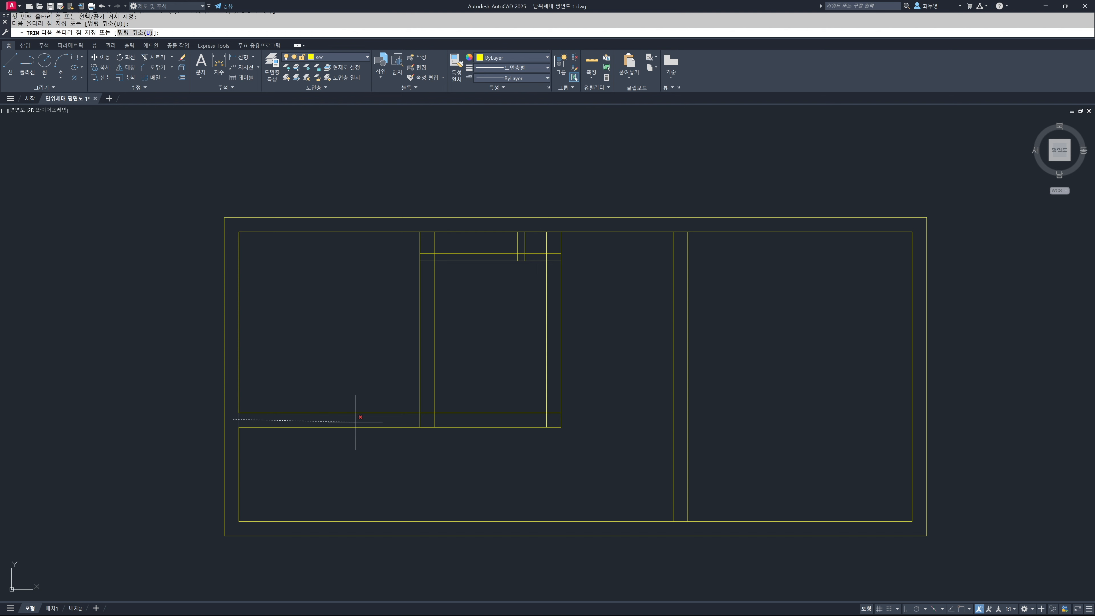
click(555, 417)
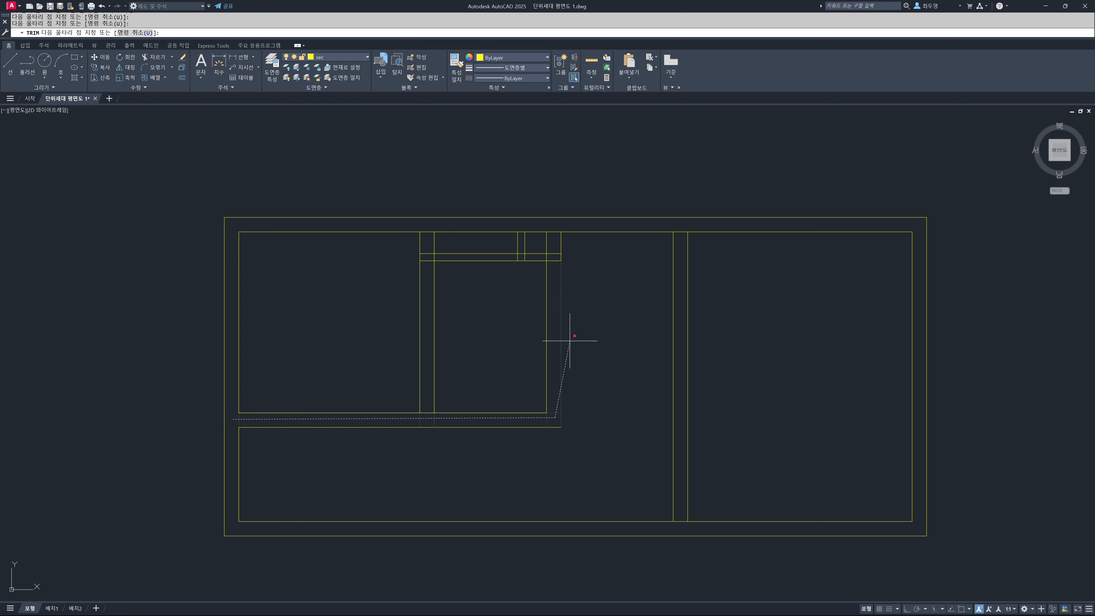
key(Return)
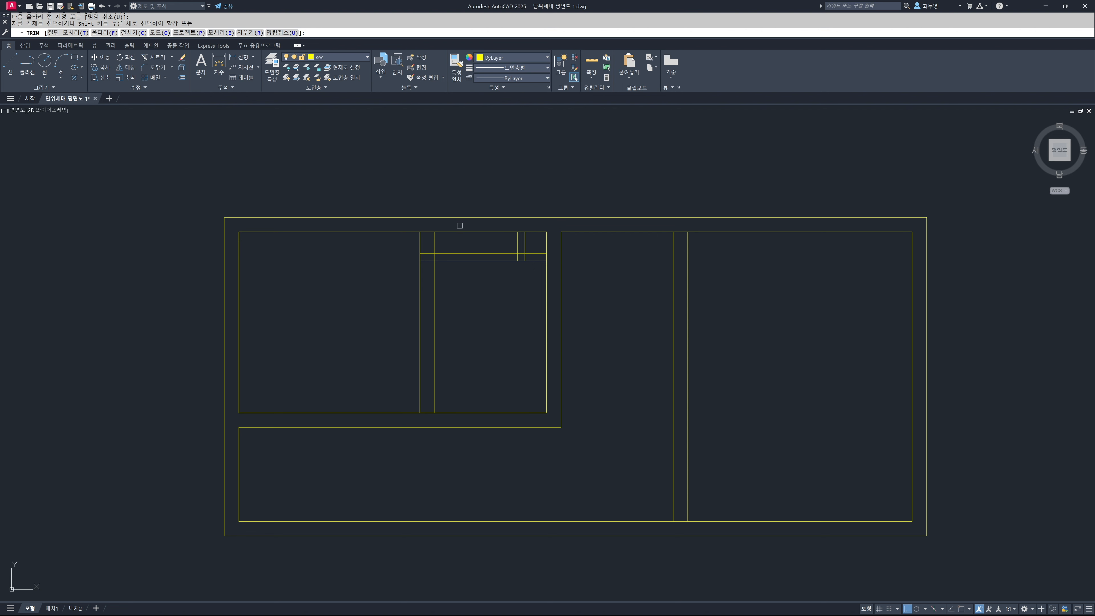
Fence-trim the crossing lines inside the vertical partition between the two upper-left rooms.
text(f)
key(Return)
click(427, 224)
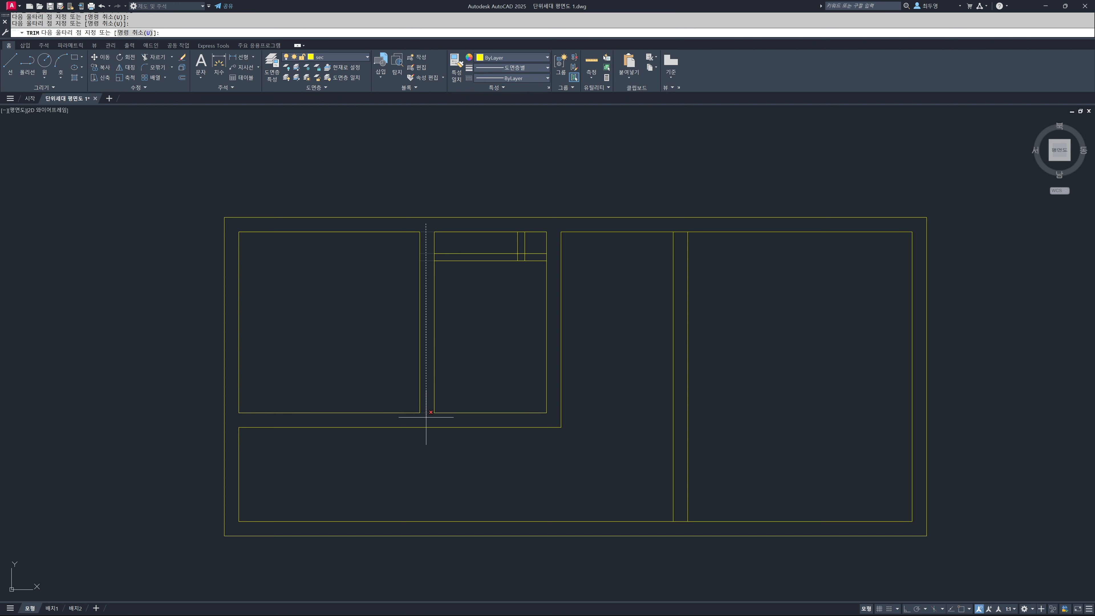
key(Return)
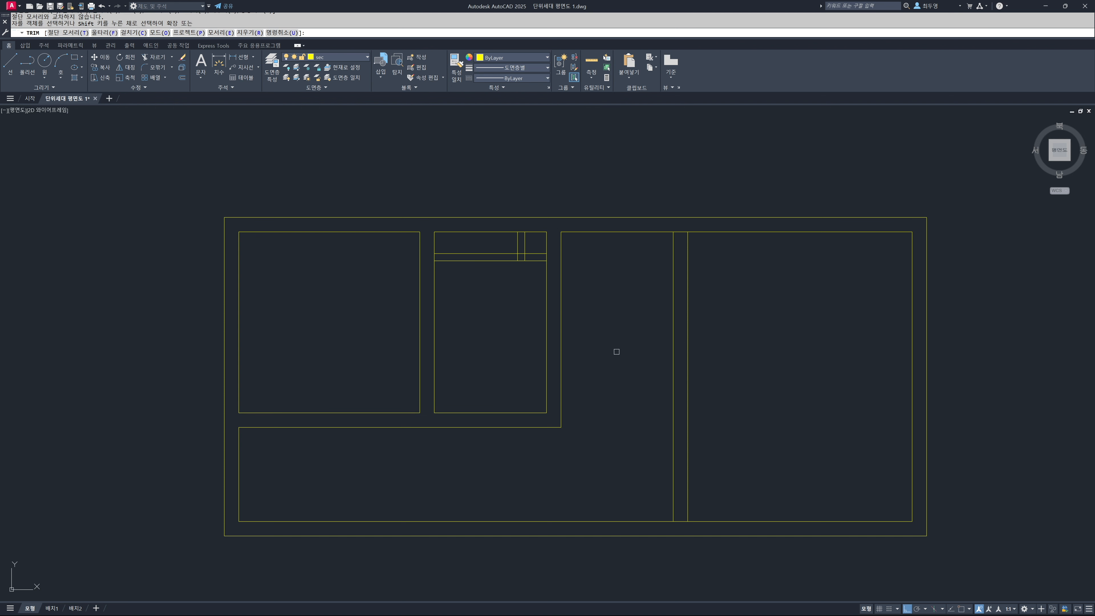
Fence-trim the wall lines crossing the full-height partition beside the right-hand room.
key(Return)
click(683, 224)
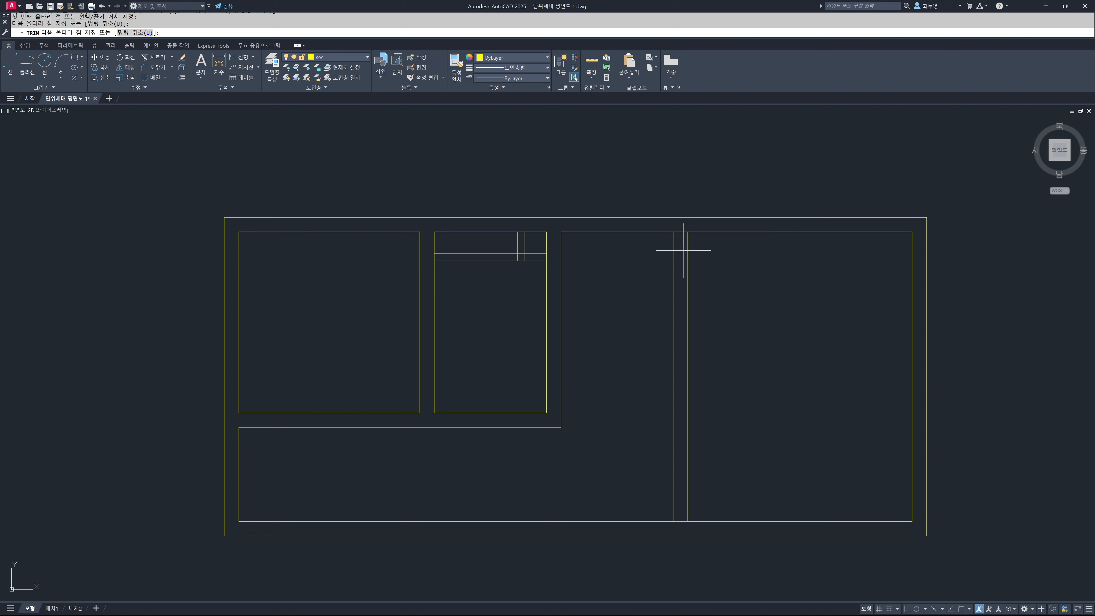
key(F8)
click(679, 525)
key(Return)
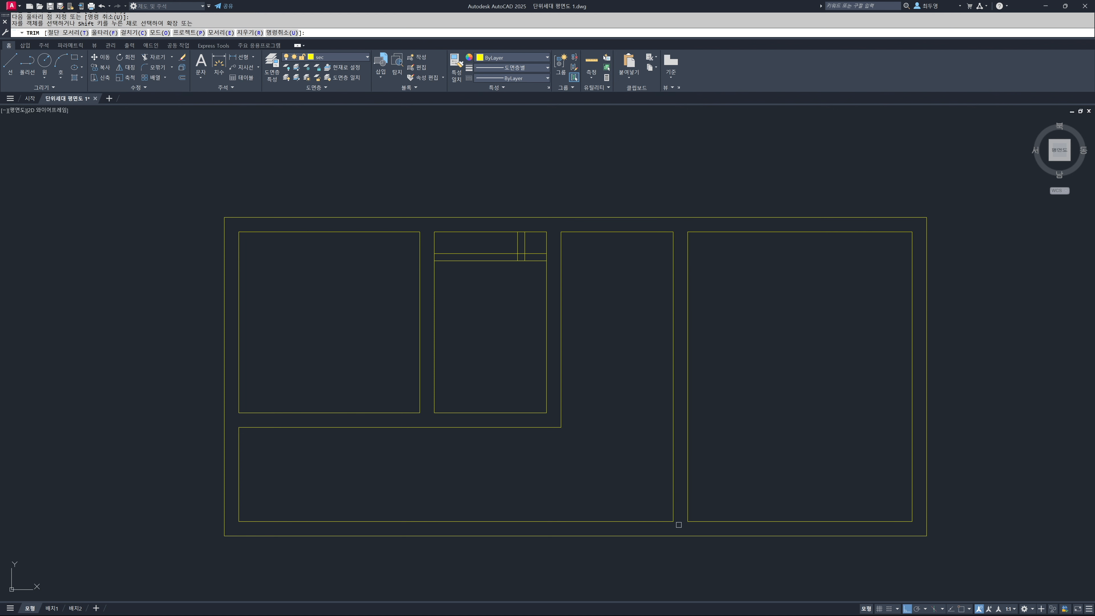
Trim the overlapping lines where the short thin vertical wall meets the thin horizontal wall, and finish trimming.
click(545, 302)
scroll(538, 245, up, 4)
click(515, 274)
click(472, 274)
click(489, 266)
key(Return)
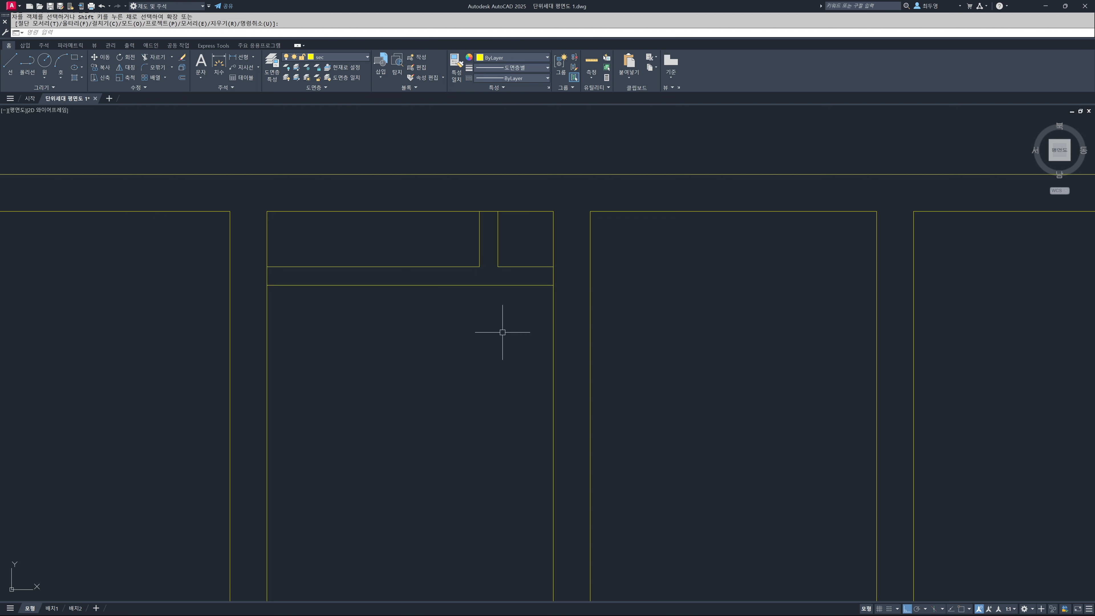
Thaw the cen layer.
scroll(504, 335, down, 4)
middle_drag(547, 398, 538, 343)
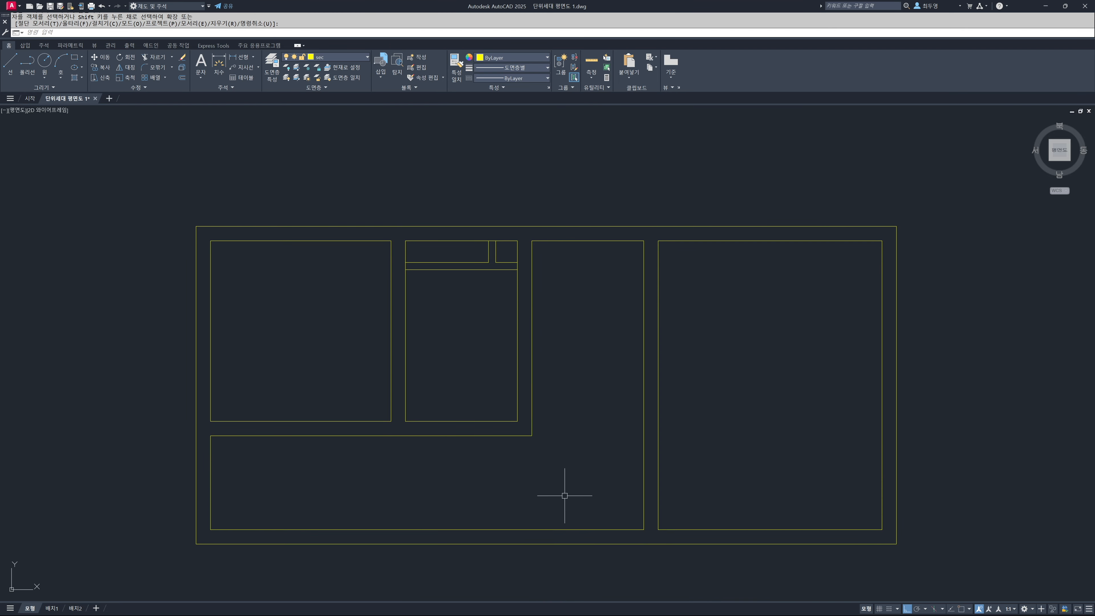
click(349, 58)
click(295, 78)
click(295, 78)
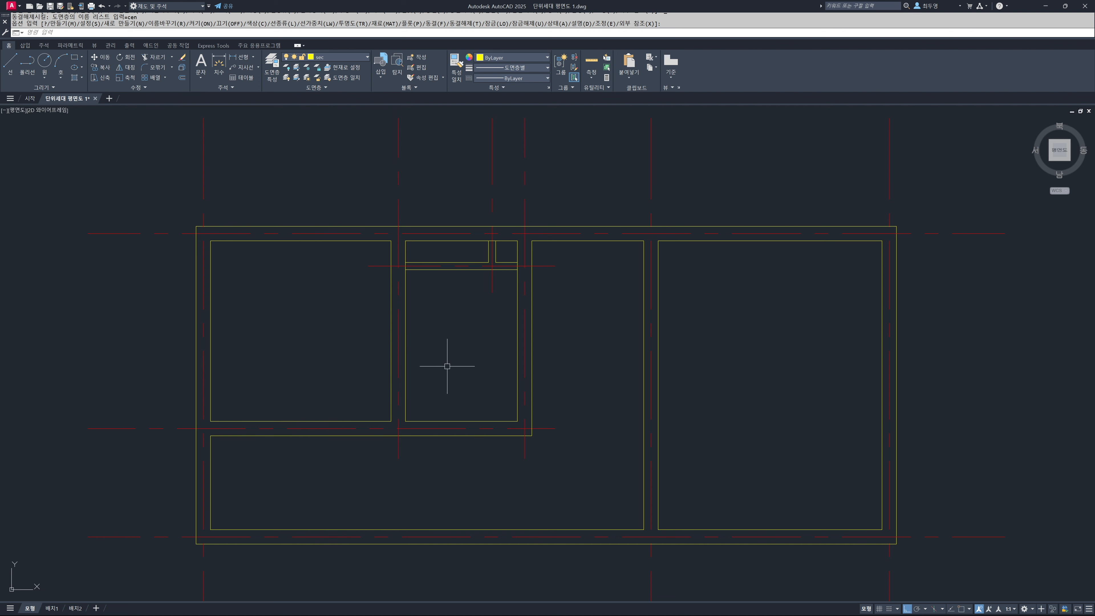
Offset the top centre line downward and the inner horizontal partition centre line upward by 750.
text(z)
key(Return)
key(Return)
drag(486, 367, 506, 441)
mouse_move(497, 364)
middle_down()
mouse_move(504, 372)
mouse_move(509, 361)
middle_up()
right_click(364, 345)
click(374, 352)
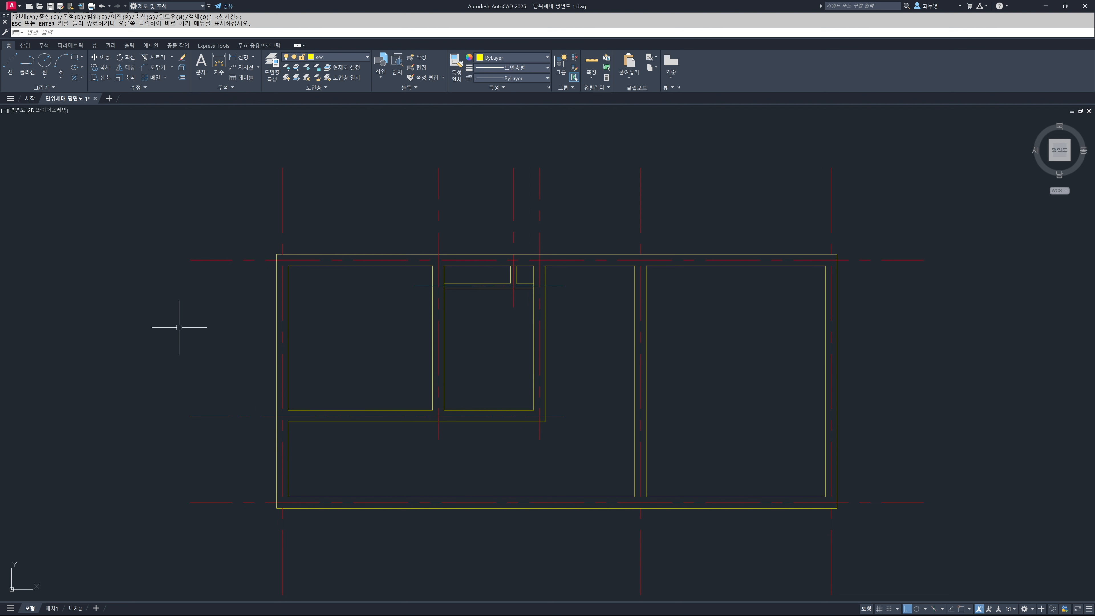
text(o)
key(Return)
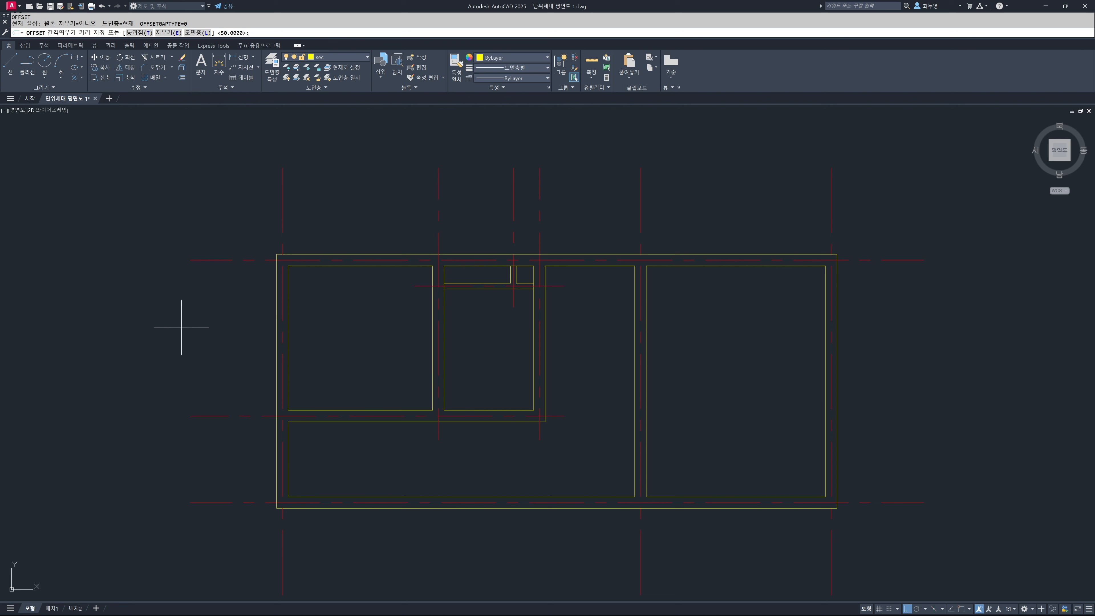
key(Return)
click(219, 261)
click(219, 317)
click(217, 416)
click(218, 391)
key(Return)
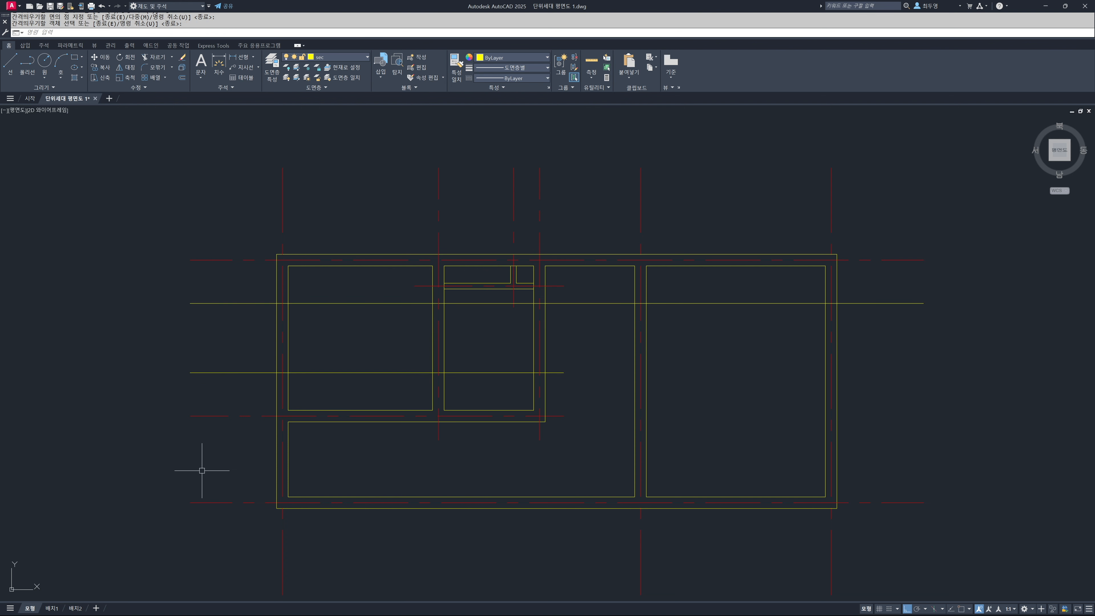
Offset the bottom horizontal centre line 400 upward.
key(Return)
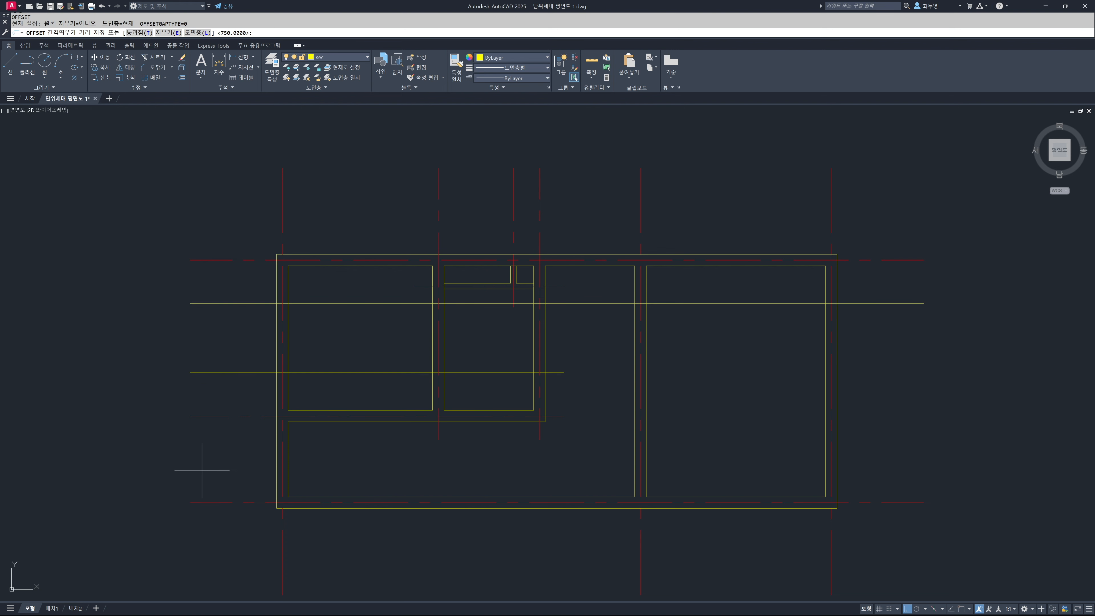
text(400)
key(Return)
click(206, 502)
click(207, 472)
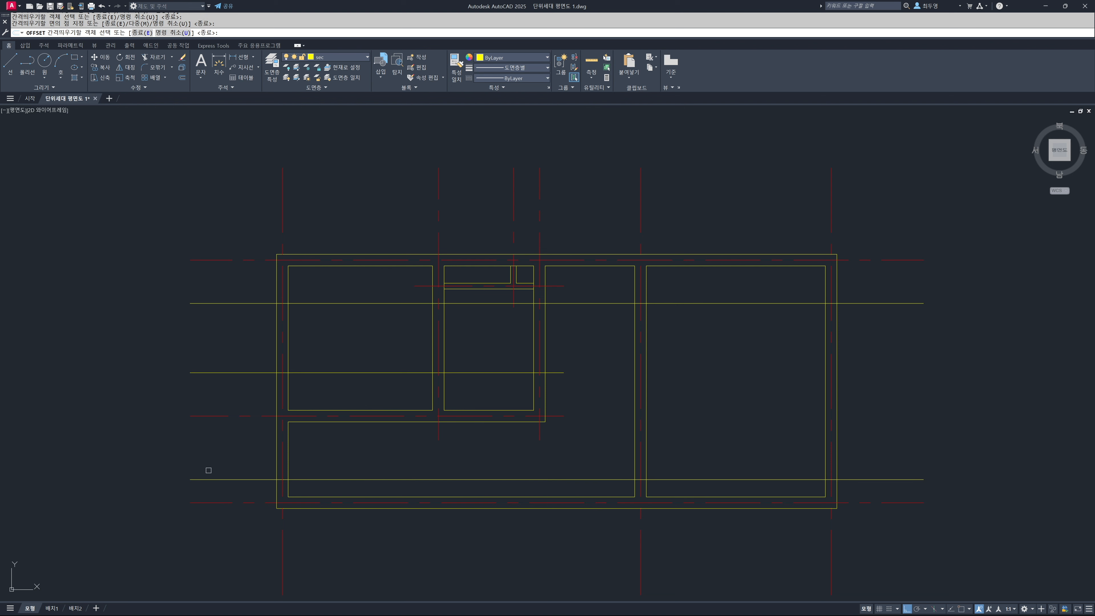
Trim the three offset horizontal lines at the left exterior wall's inner face, removing their portions inside the unit.
key(Return)
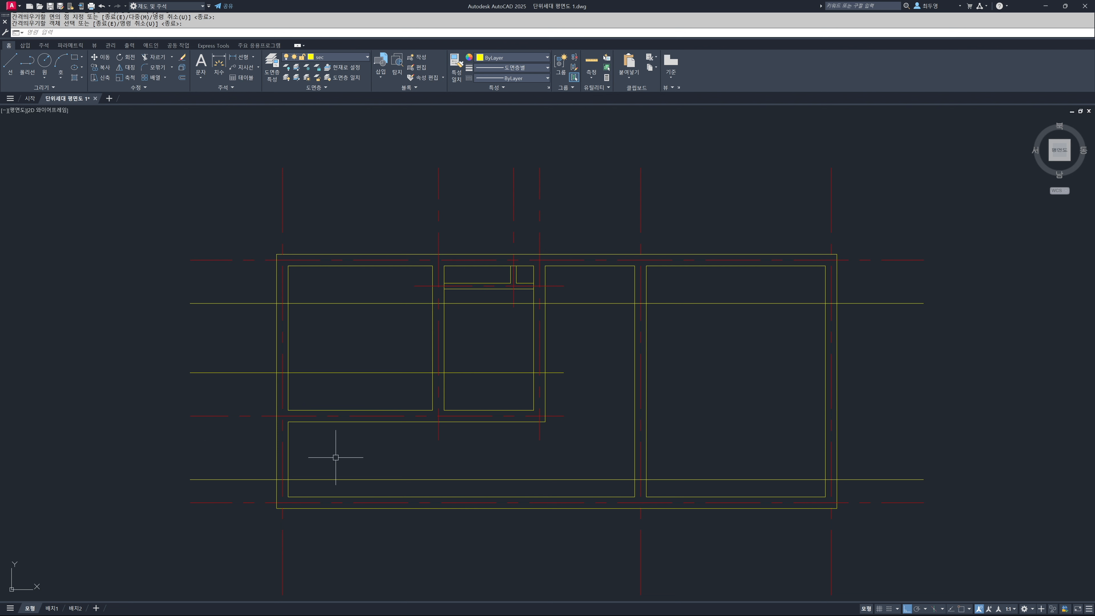
text(tr)
key(Return)
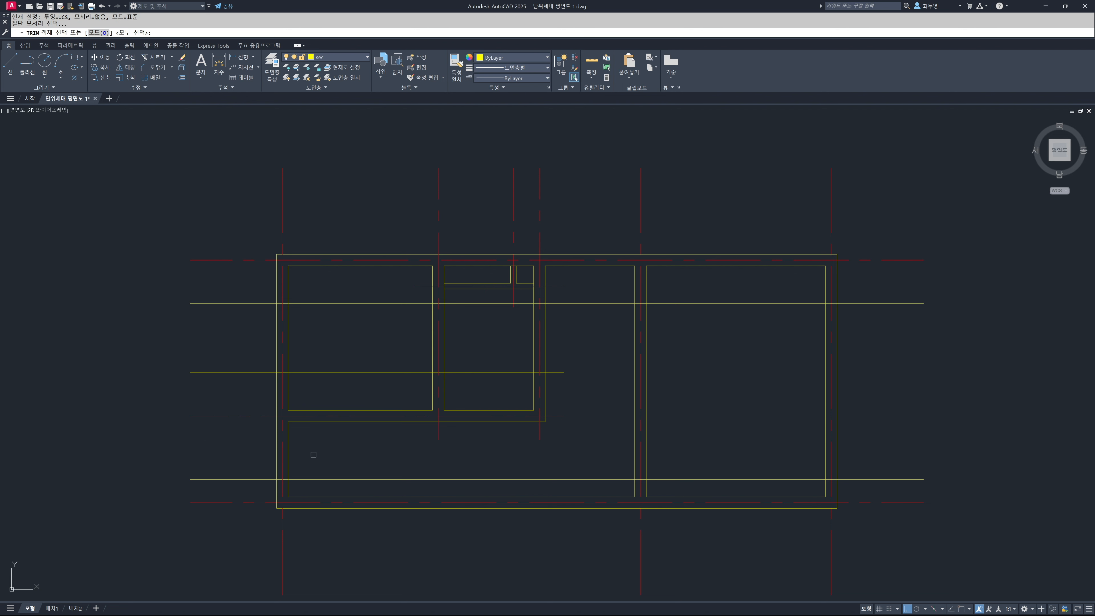
click(289, 456)
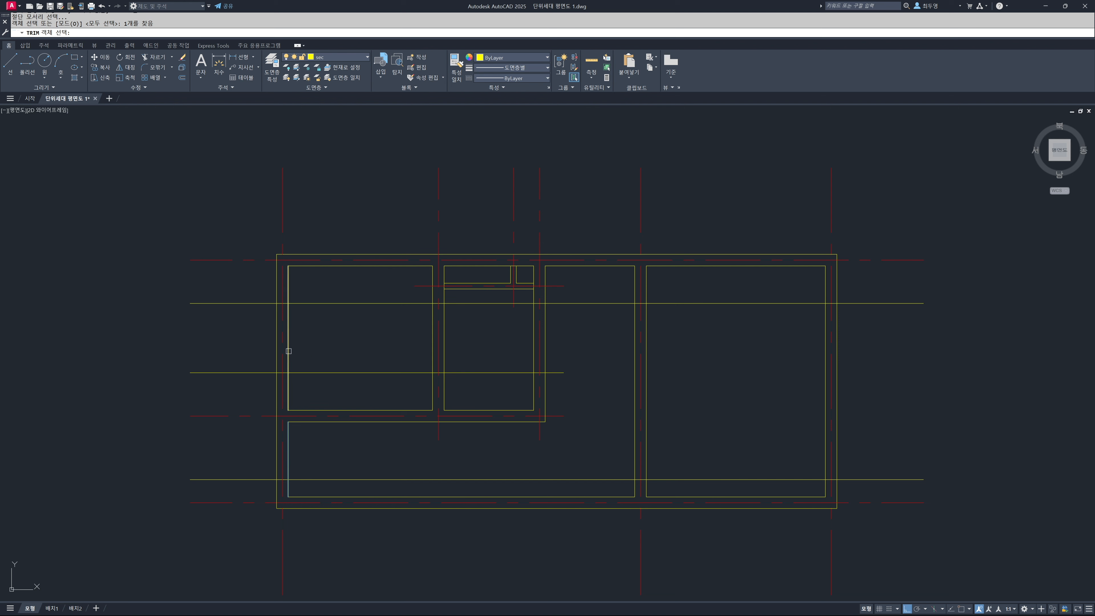
key(Return)
click(326, 386)
click(312, 292)
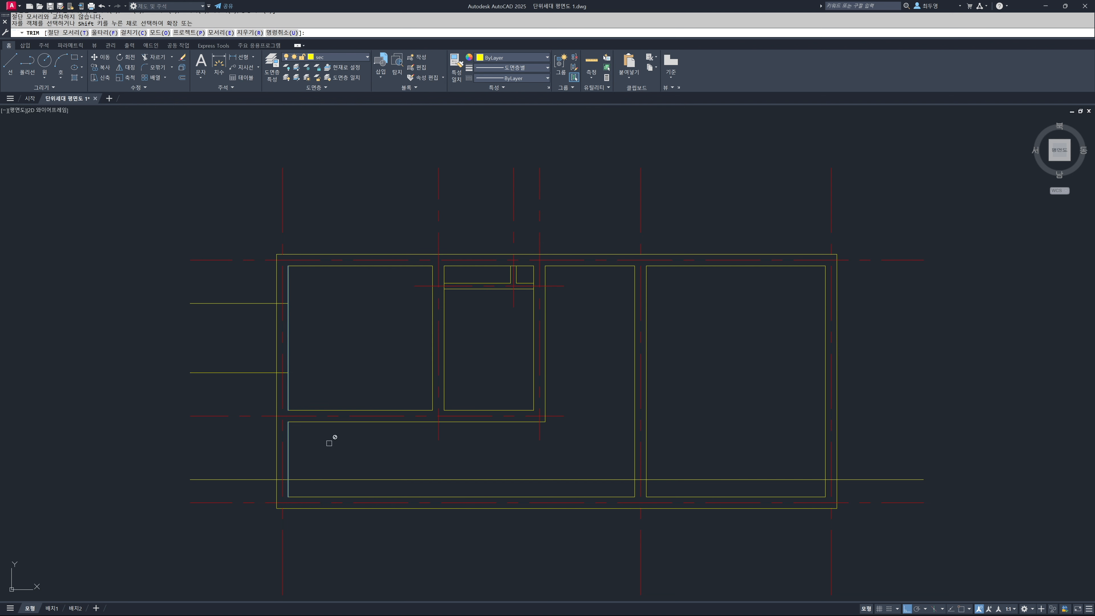
click(330, 478)
key(Return)
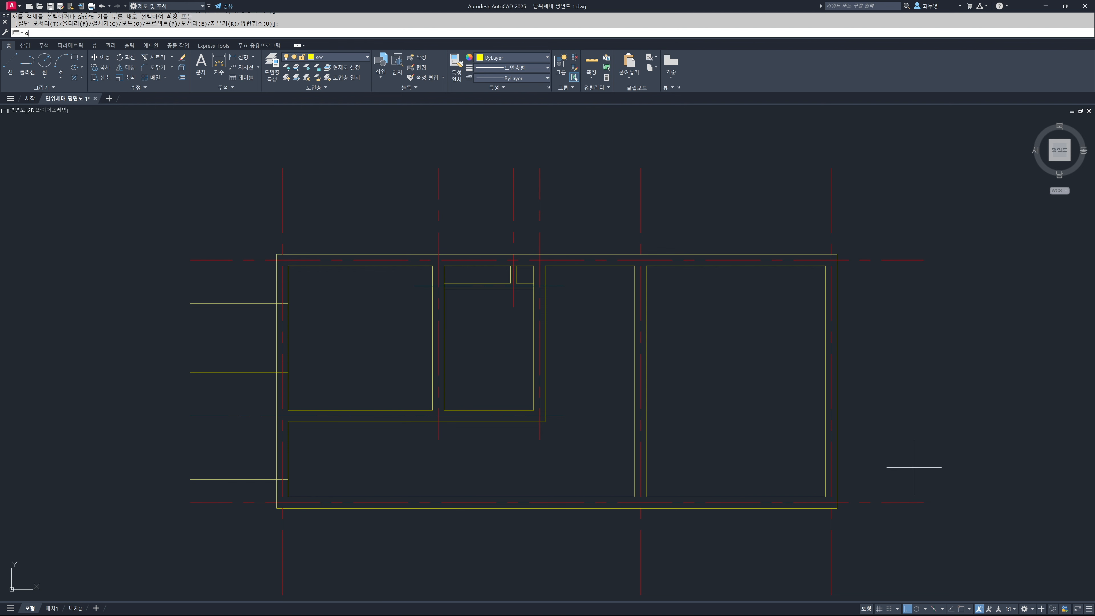
Offset the bottom centre line upward and the top centre line downward by 900.
text(o)
key(Return)
text(90)
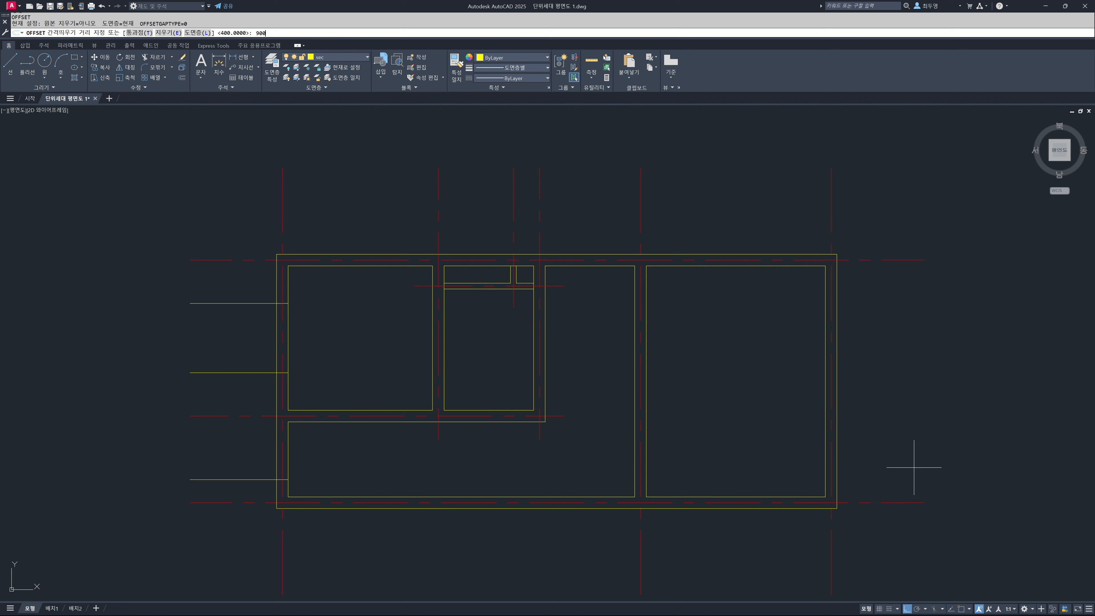
text(0)
key(Return)
click(907, 500)
click(905, 497)
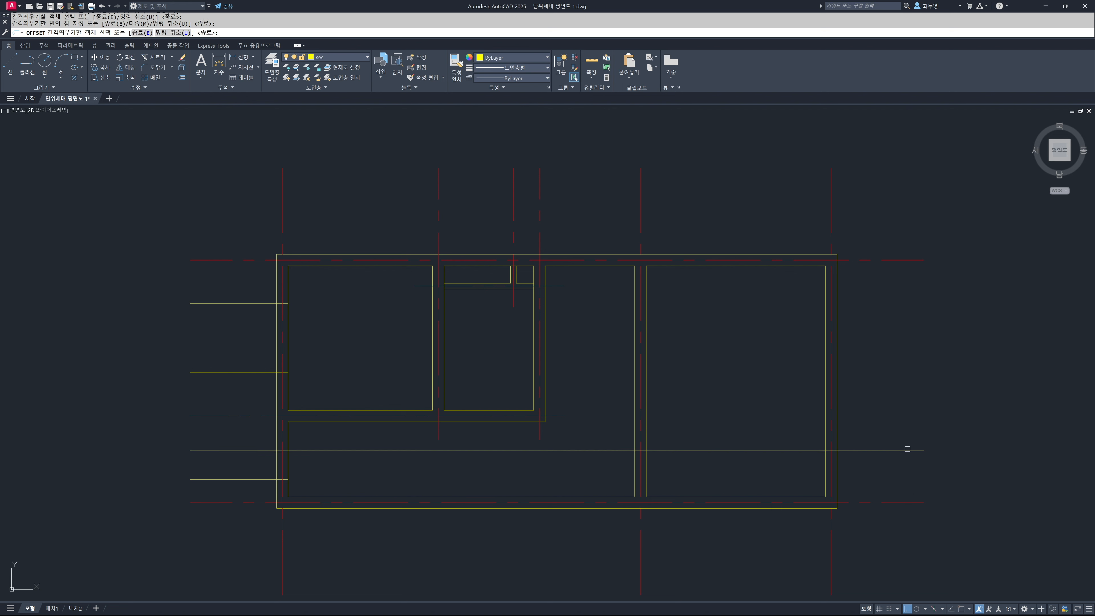
click(901, 259)
click(897, 314)
key(Return)
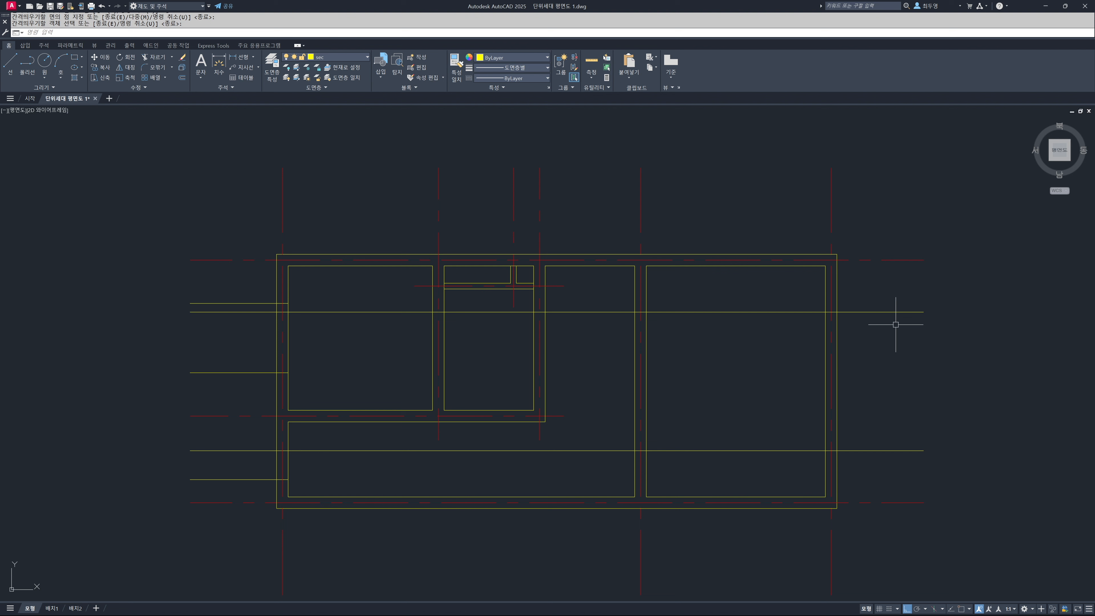
Trim the two new horizontal lines at the right exterior wall's inner face, keeping only their portions towards the outside.
text(tr)
key(Return)
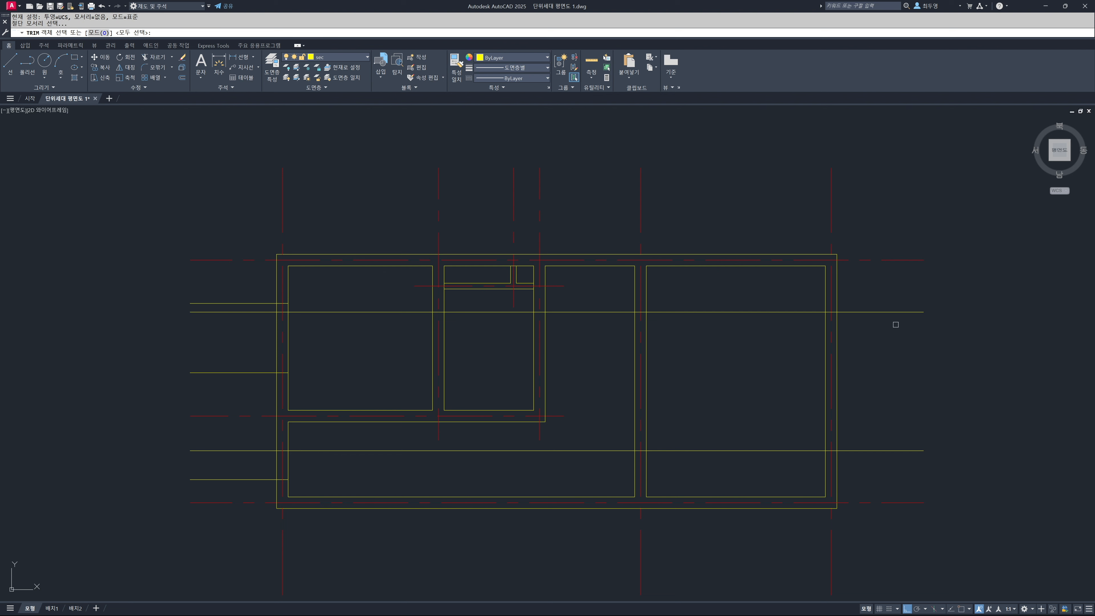
click(825, 333)
key(Return)
click(783, 290)
click(735, 470)
key(Return)
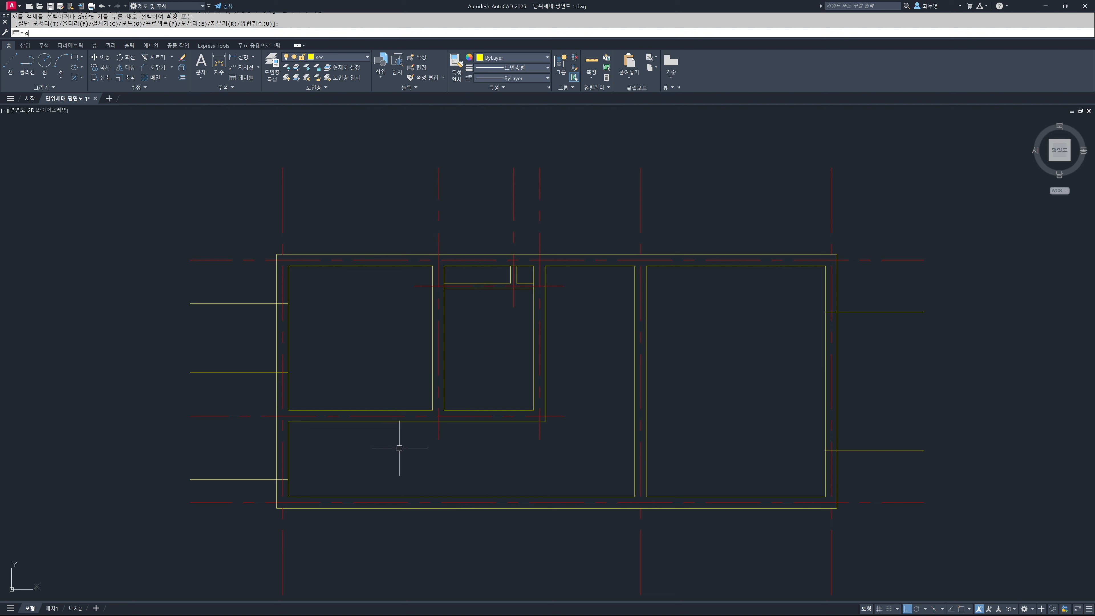
Offset the vertical centre lines of both walls beside the narrow middle room 200 left, and the bottom centre line 200 upward.
key(Return)
text(200)
key(Return)
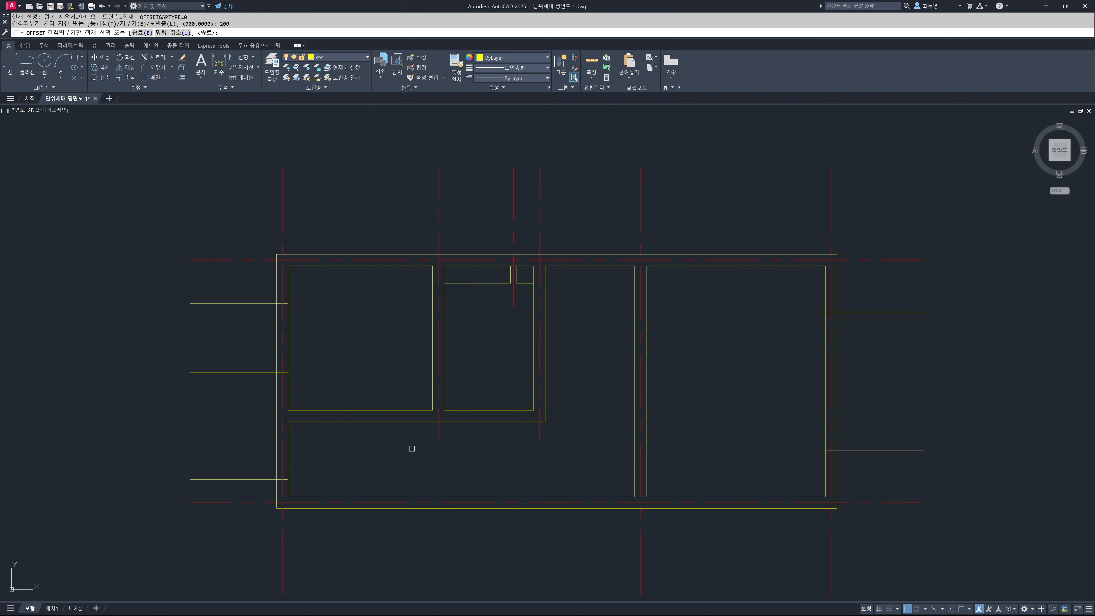
click(437, 440)
click(412, 442)
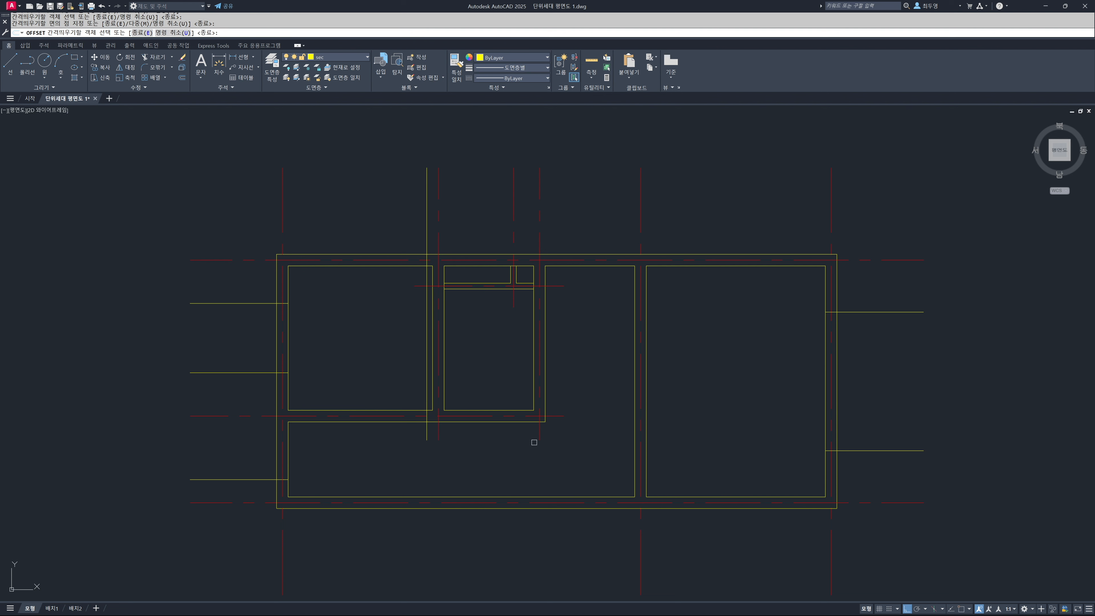
click(540, 438)
click(517, 442)
click(900, 502)
click(897, 483)
key(Return)
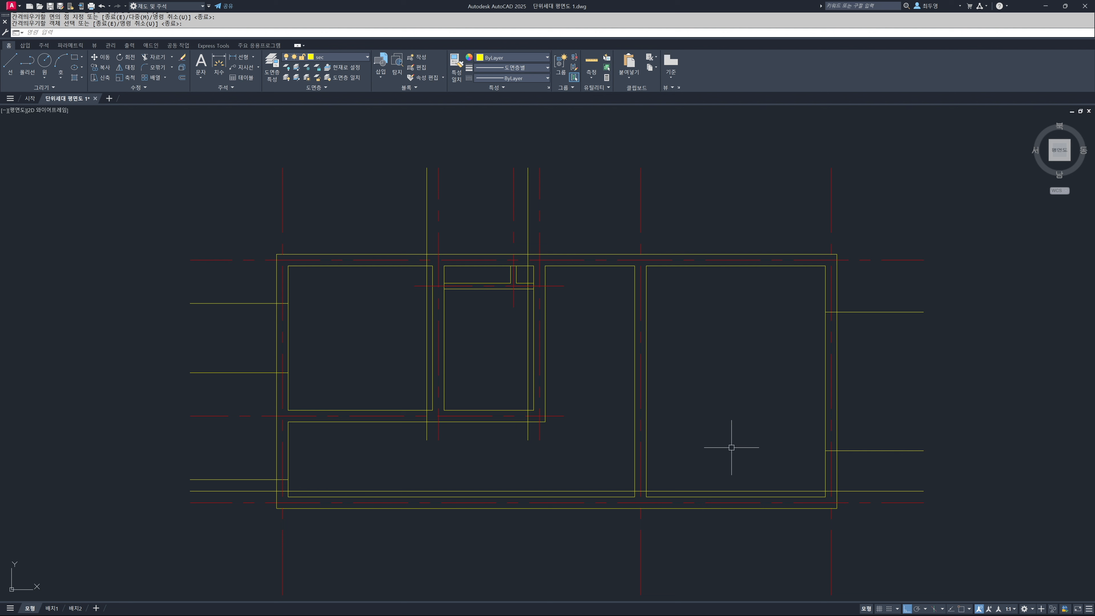
Offset the horizontal line just above the bottom centre line upward by 1500.
text(o)
key(Return)
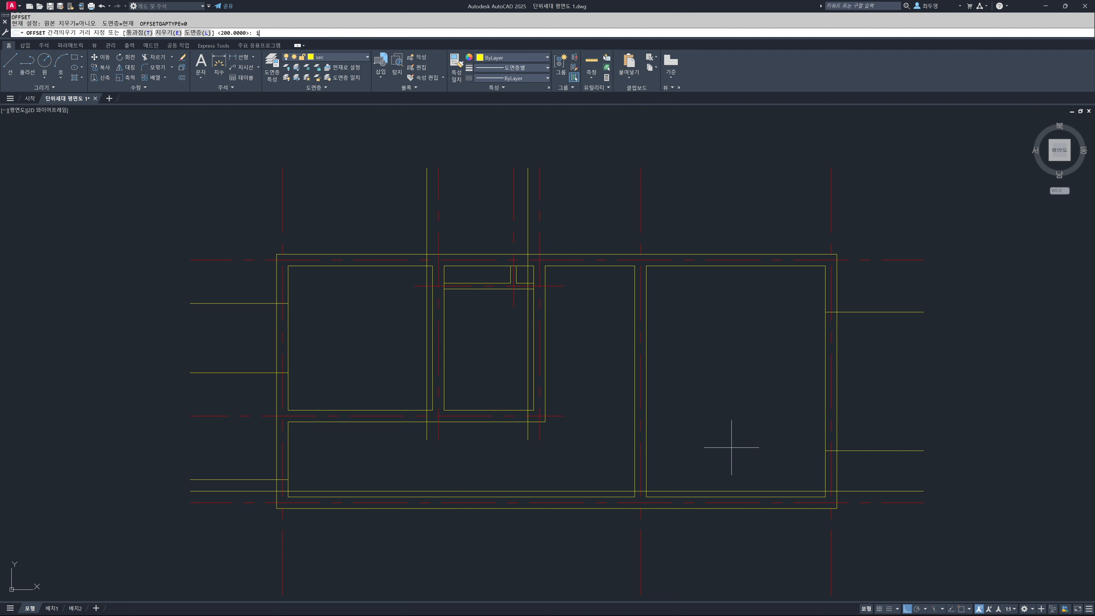
key(Return)
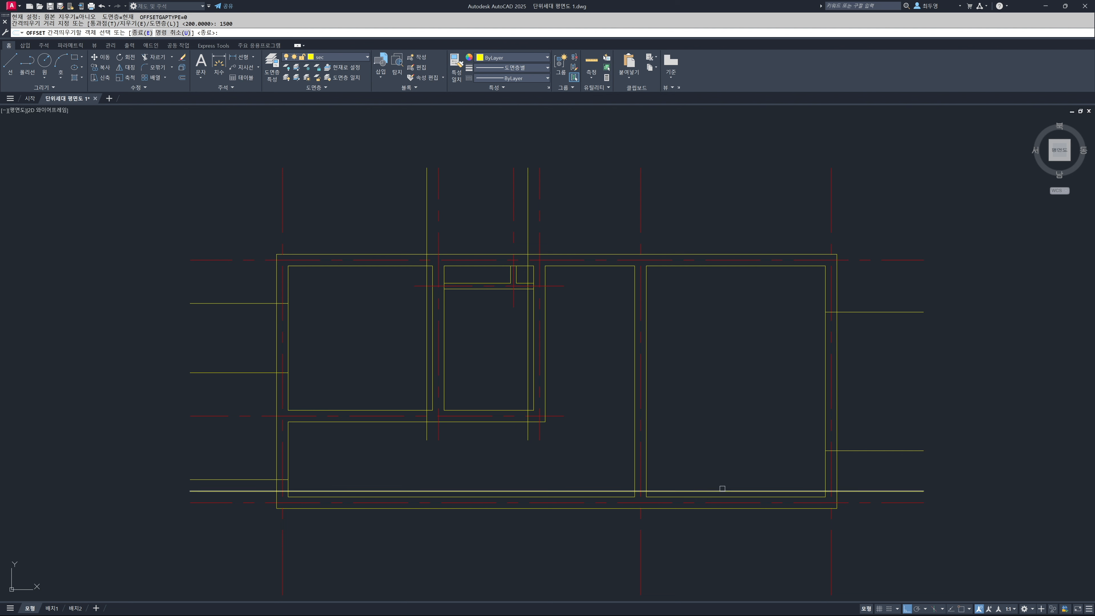
click(722, 491)
click(715, 453)
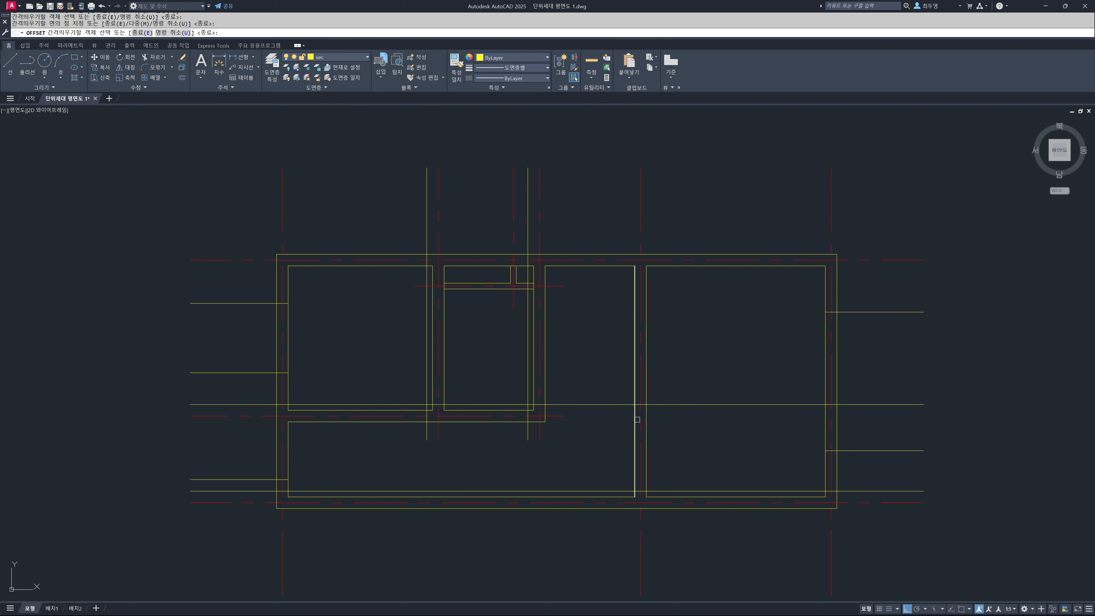
key(Return)
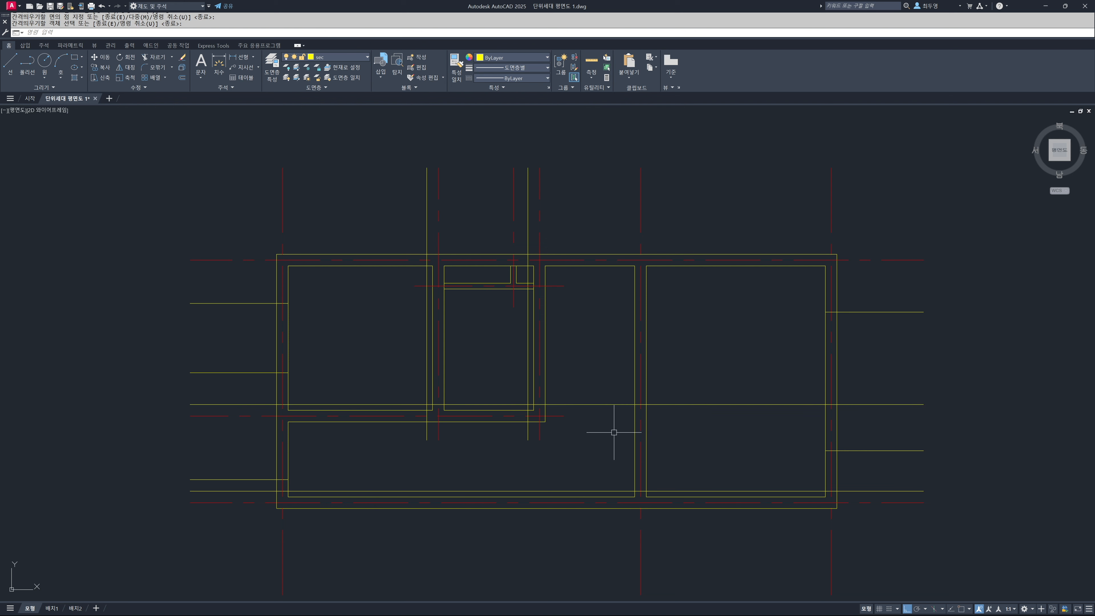
Freeze the cen layer and trim the two long horizontal lines to the thickness of the partition beside the large right room.
click(353, 59)
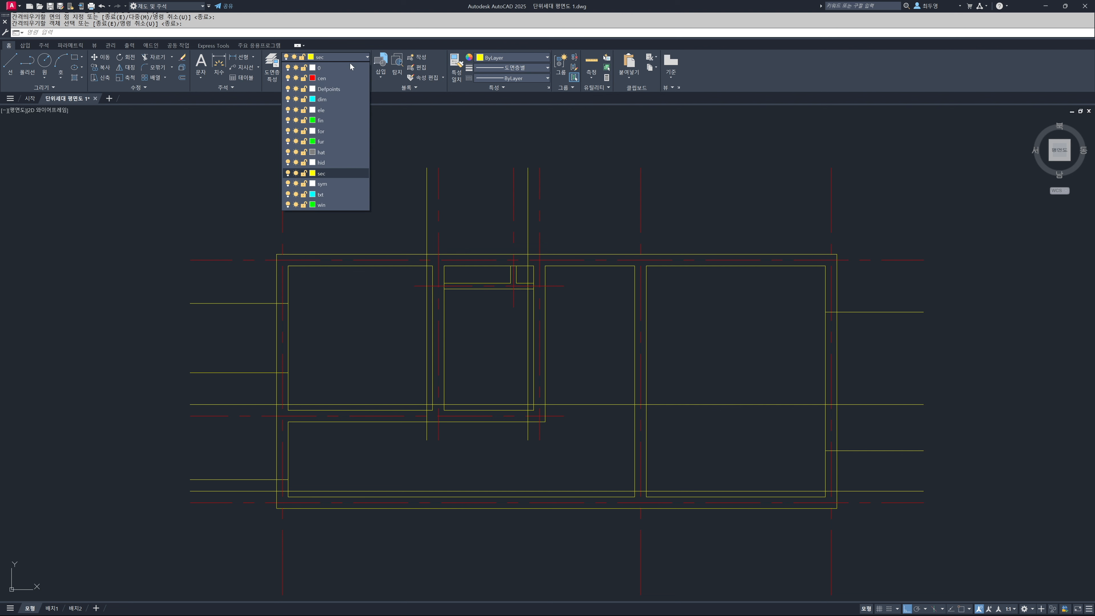
click(296, 78)
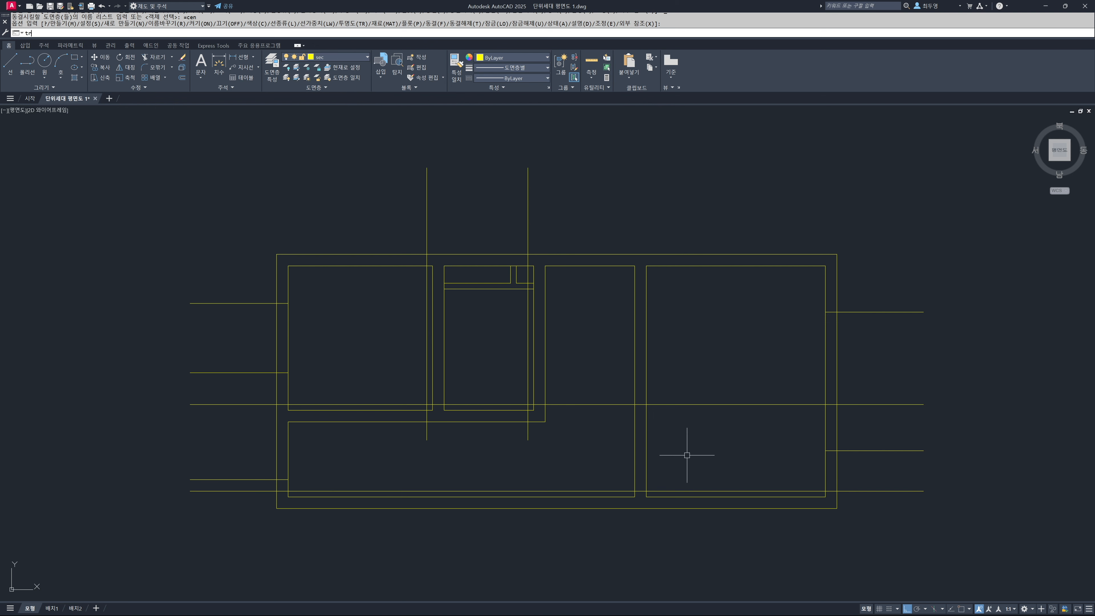
key(Return)
drag(682, 458, 609, 439)
drag(614, 383, 598, 495)
drag(716, 390, 701, 492)
key(Return)
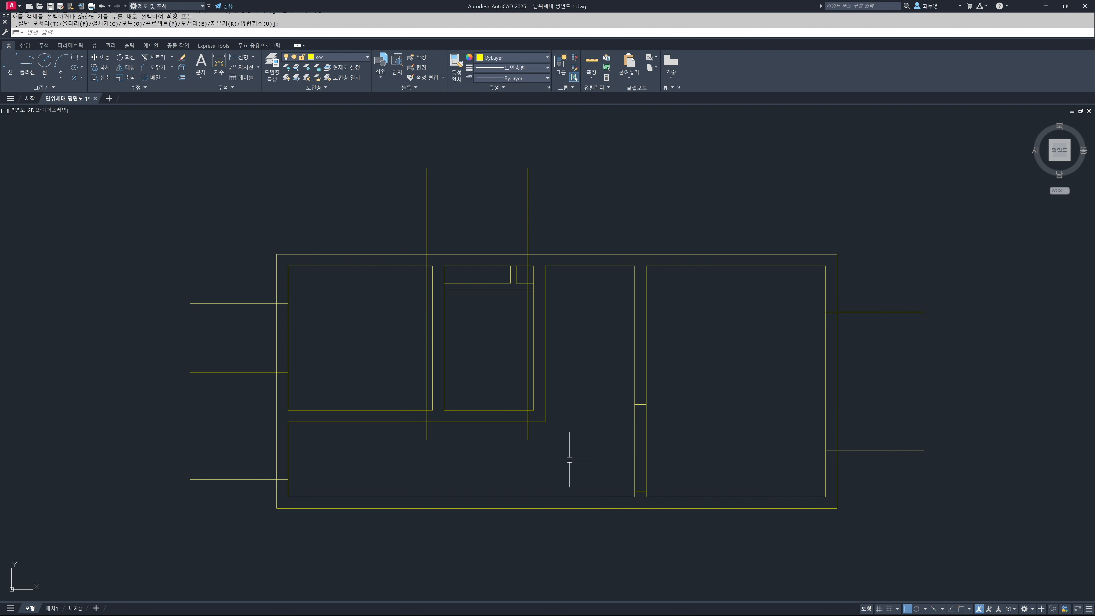
Offset the vertical opening line at the right end of the narrow middle room 800 to the left.
key(Return)
text(800)
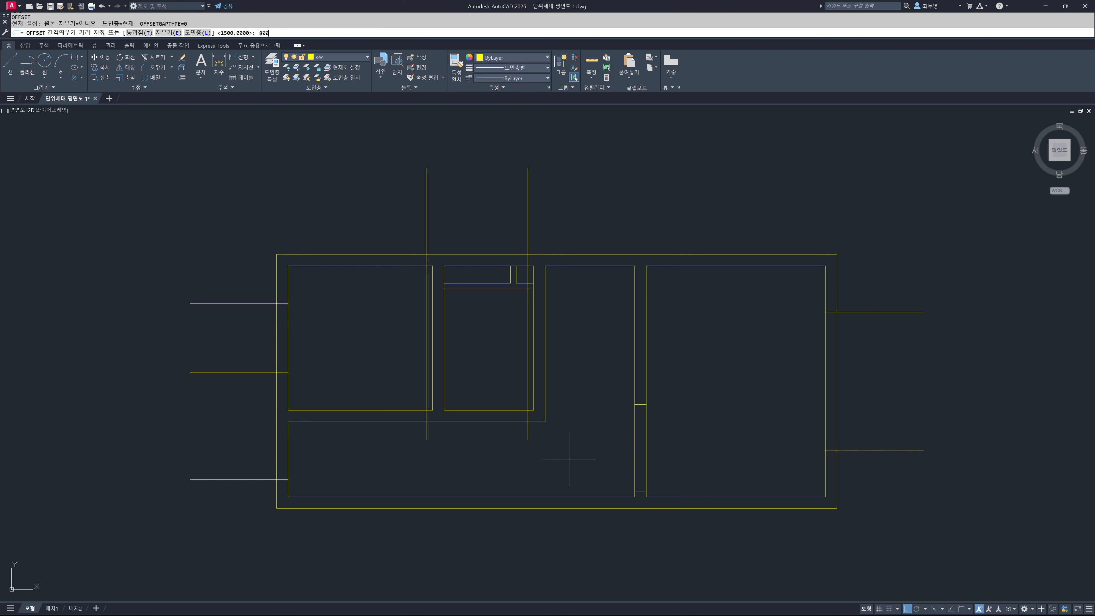
key(Return)
click(526, 435)
click(525, 436)
key(Return)
Offset the vertical opening line near the left room's right wall 900 to the left.
key(Return)
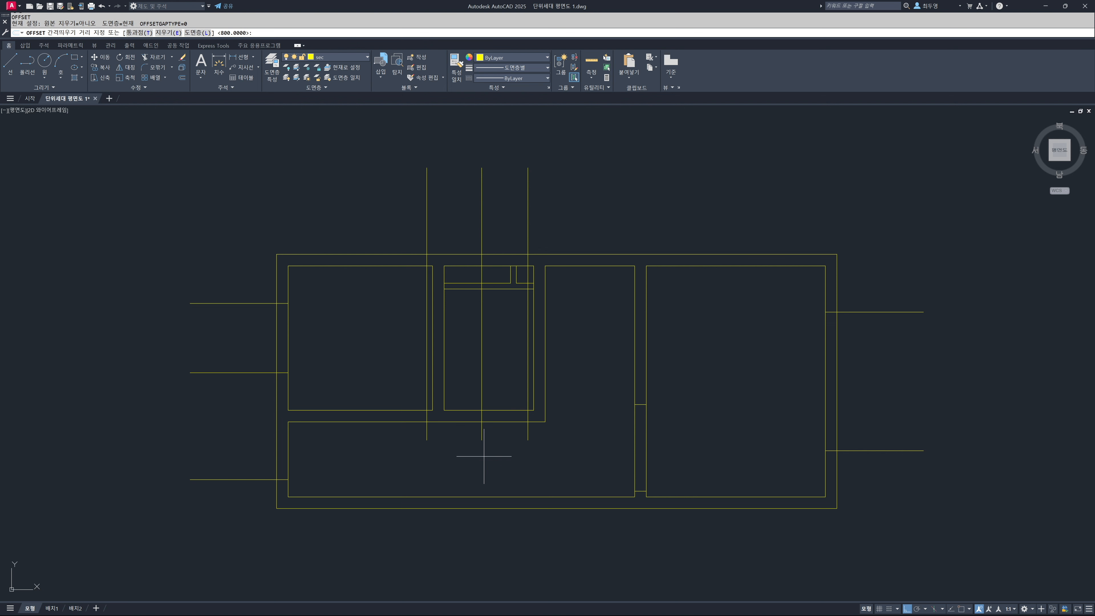
text(900)
key(Return)
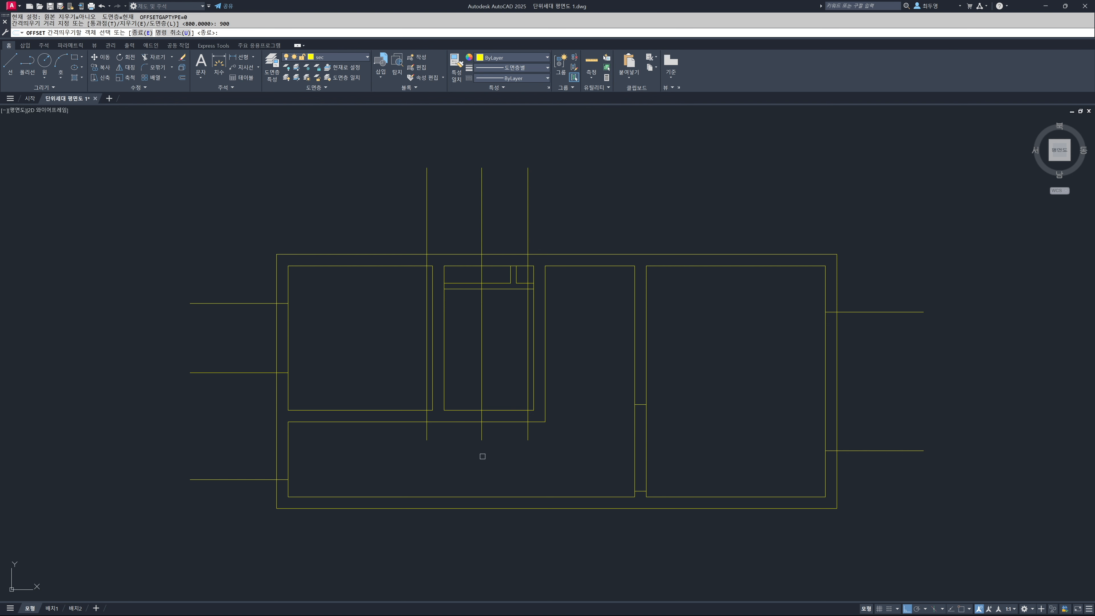
click(430, 437)
click(353, 443)
key(Return)
Trim the four vertical opening lines to the thickness of the horizontal partition below the left and middle rooms.
text(tr)
key(Return)
click(405, 435)
click(392, 385)
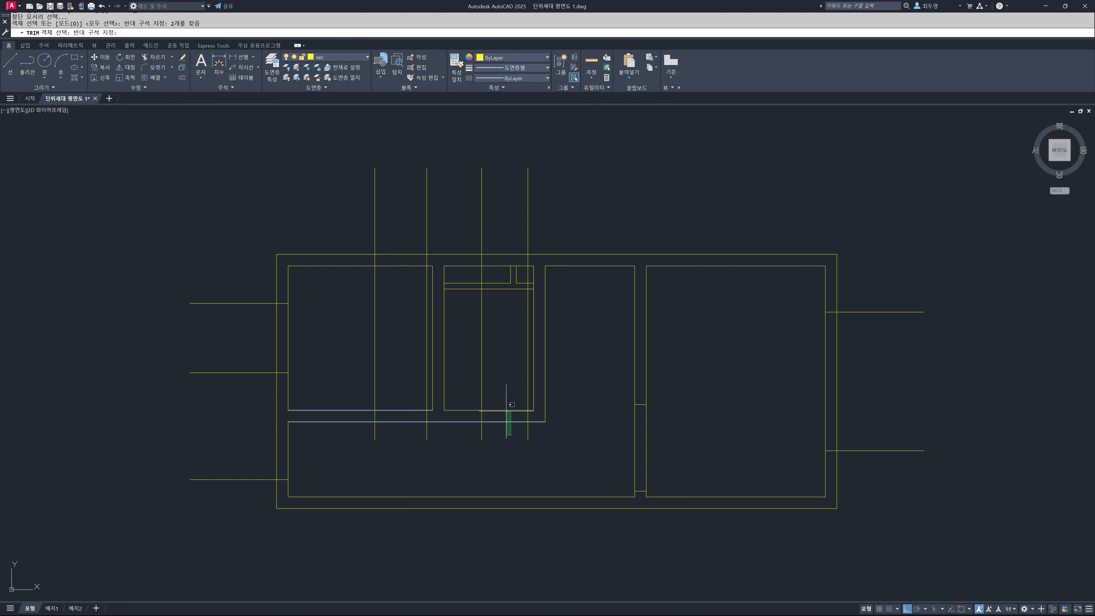
key(Return)
drag(481, 383, 526, 385)
drag(546, 437, 365, 436)
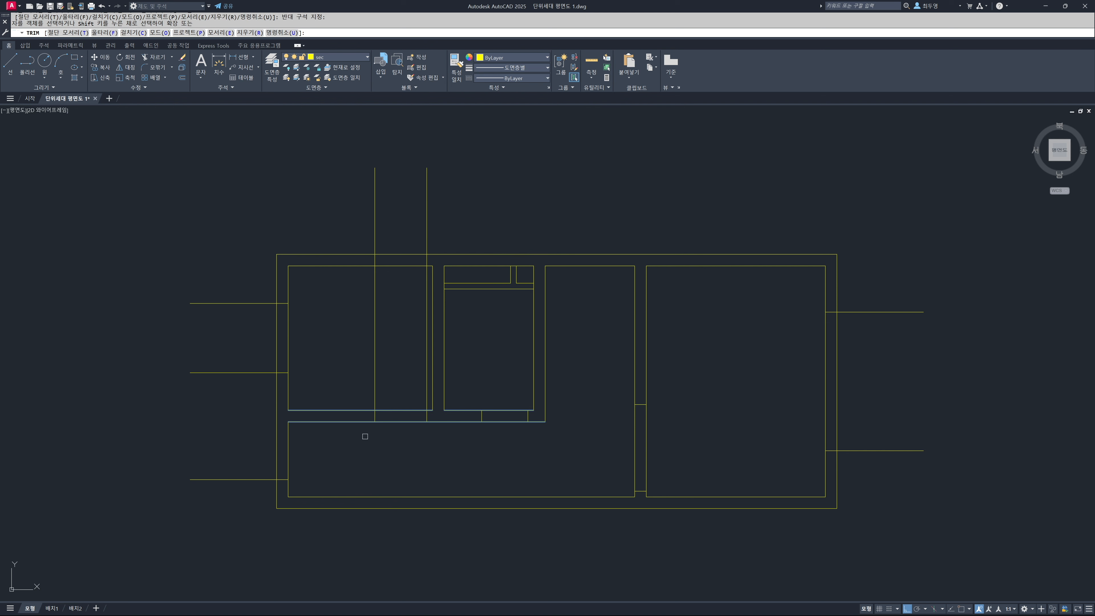
drag(366, 377, 397, 434)
key(Return)
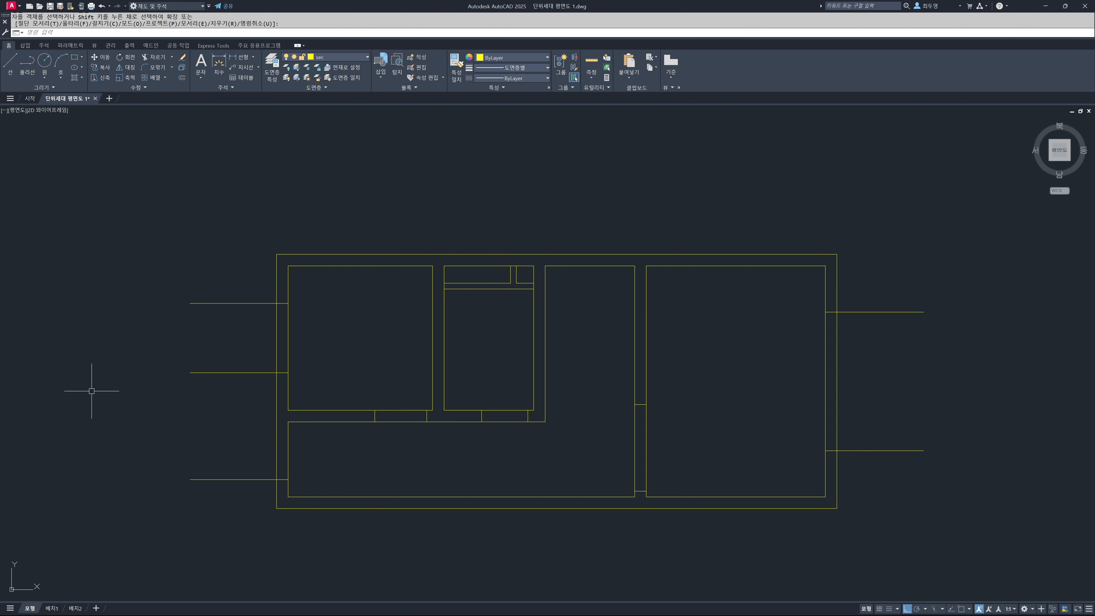
Trim the excess line ends outside the exterior walls and cut the window and door openings in the exterior walls and partitions.
key(Return)
drag(173, 272, 250, 500)
drag(245, 343, 300, 368)
mouse_move(431, 352)
mouse_down()
mouse_move(398, 372)
mouse_move(399, 448)
mouse_up()
mouse_move(510, 380)
mouse_down()
mouse_move(509, 433)
mouse_move(522, 452)
mouse_up()
drag(619, 440, 676, 452)
drag(949, 513, 871, 285)
drag(877, 411, 795, 397)
key(Return)
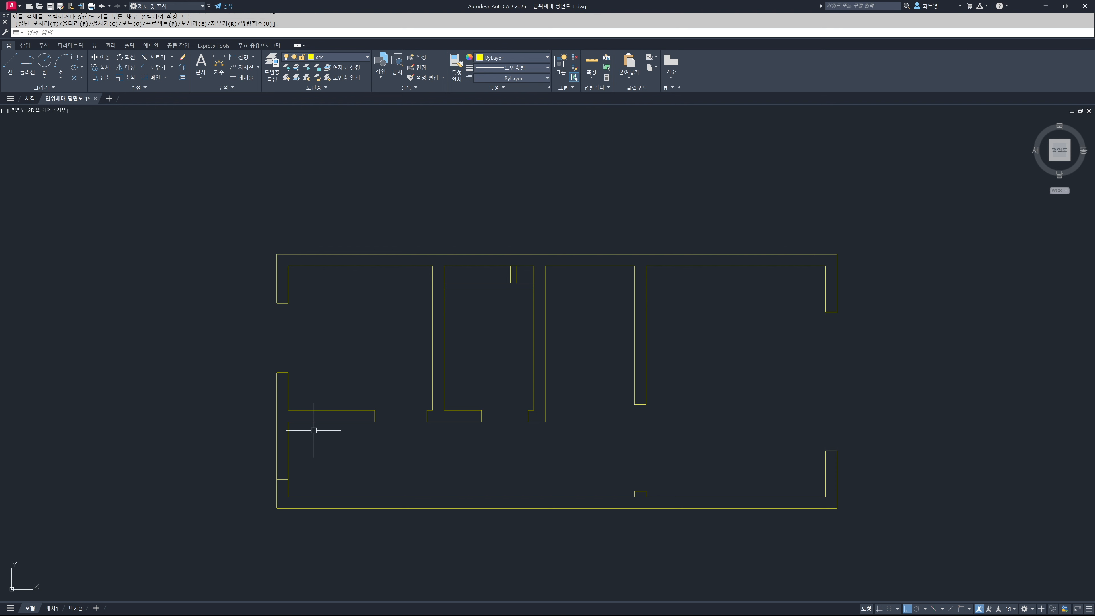
Stretch the lower line of the left room's horizontal partition to the left exterior wall's outer face.
click(291, 422)
click(288, 422)
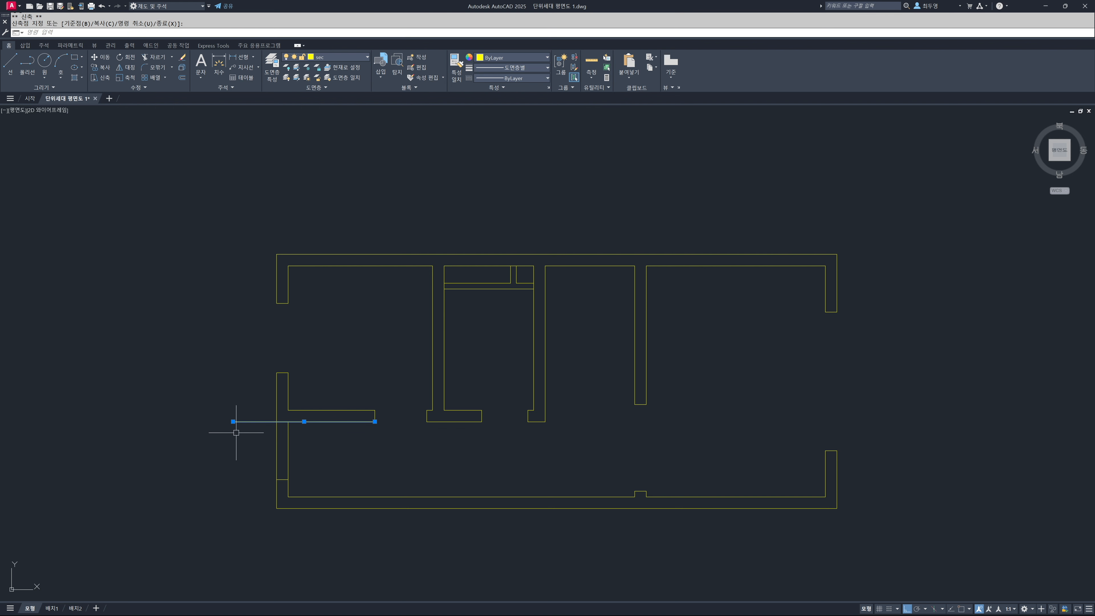
click(233, 421)
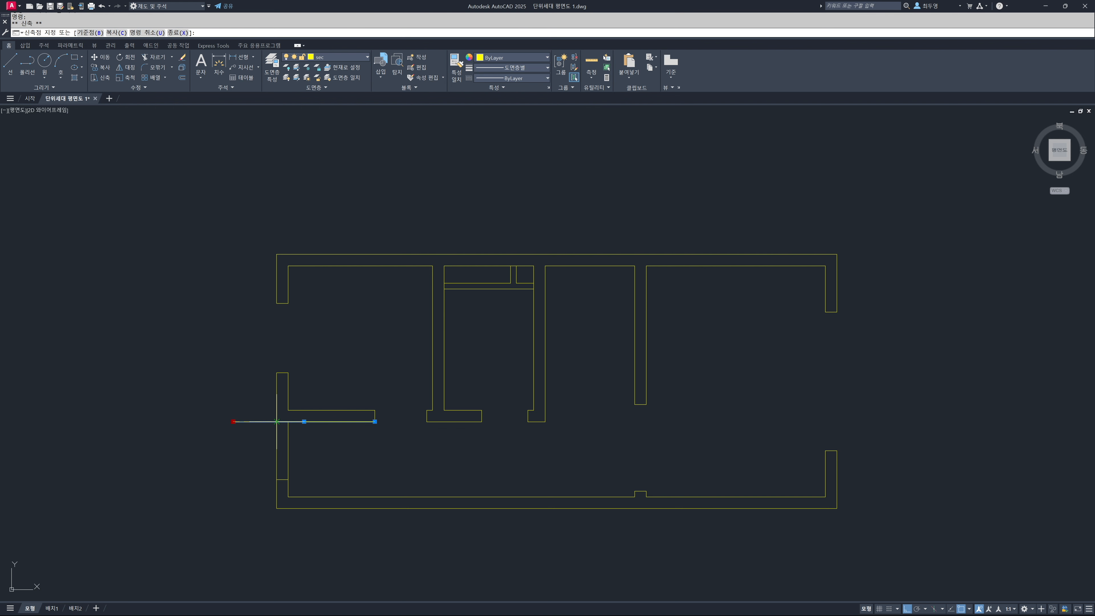
key(Escape)
Trim the left exterior wall lines below the partition to cut the lower-left opening.
text(tr)
key(Return)
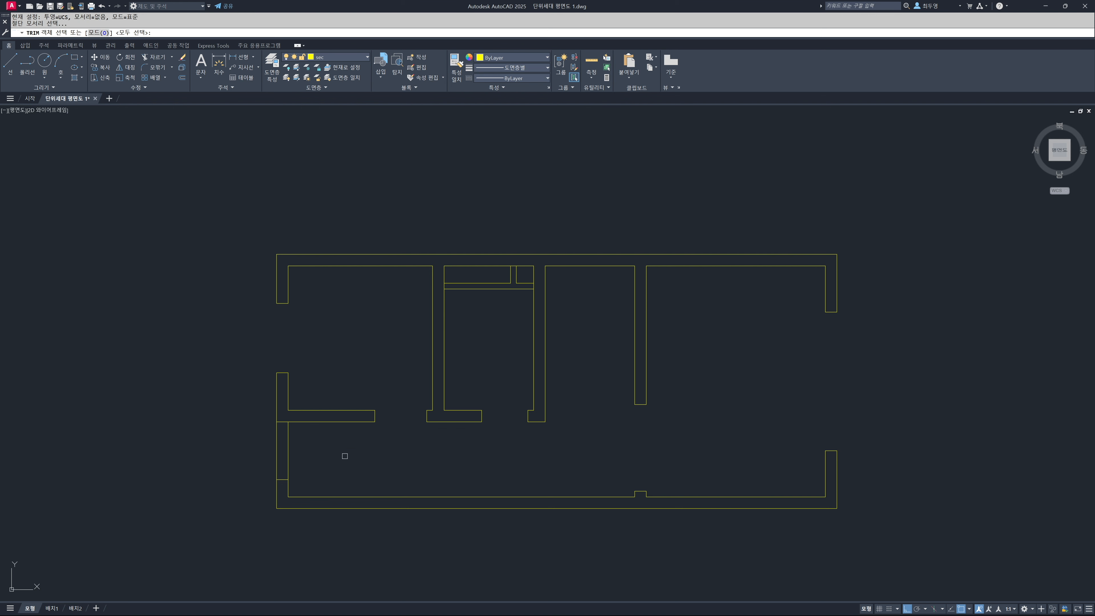
click(343, 458)
click(244, 439)
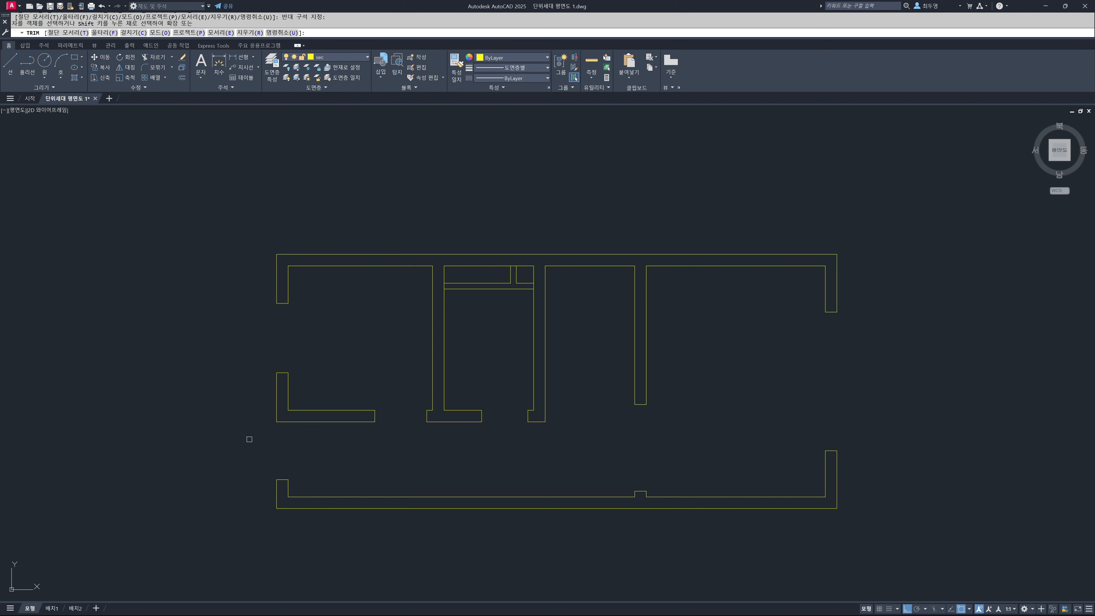
key(Return)
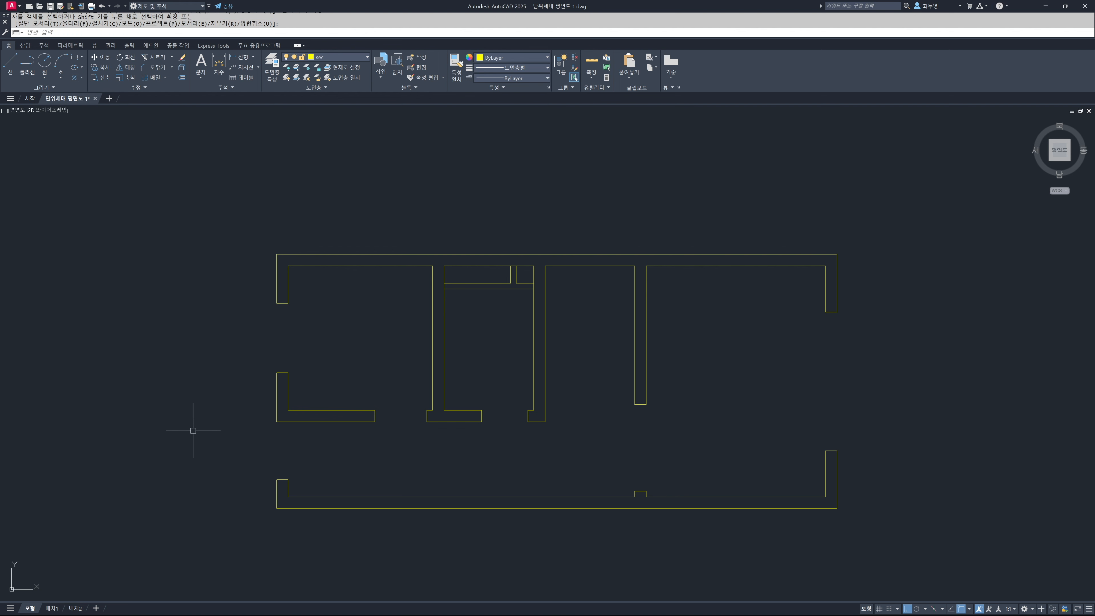
Thaw the cen layer and zoom out to the entire drawing sheet.
click(360, 58)
click(295, 78)
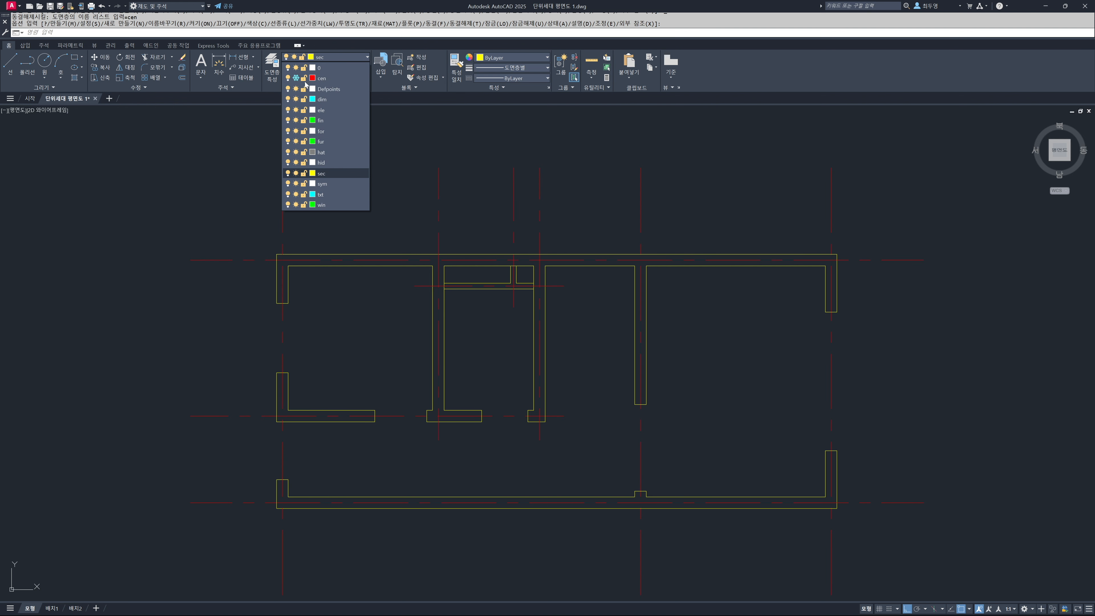
click(601, 209)
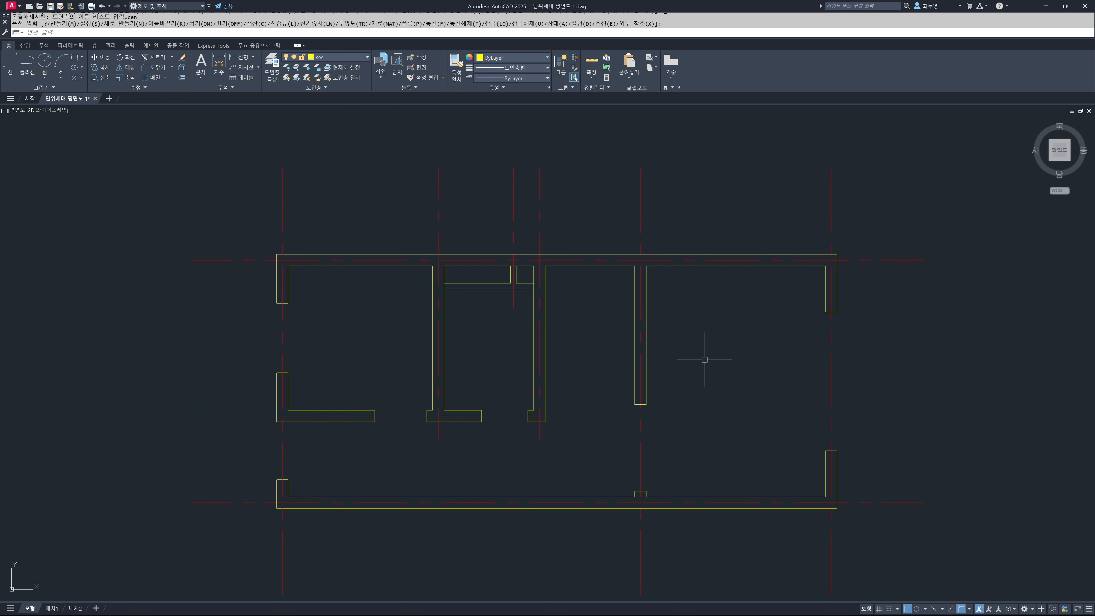
text(z)
key(Return)
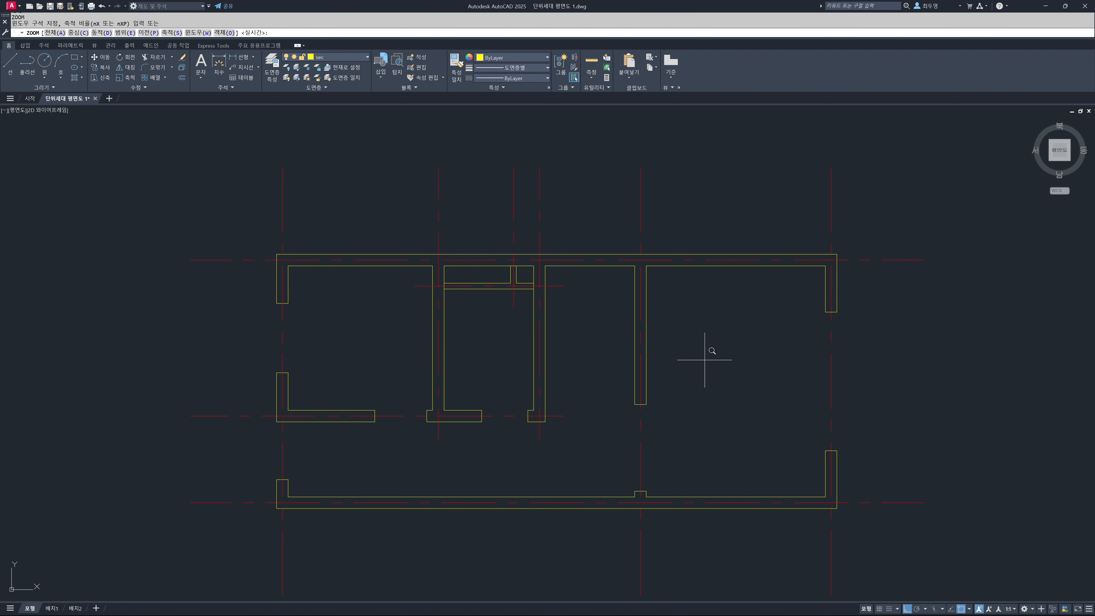
text(a)
key(Return)
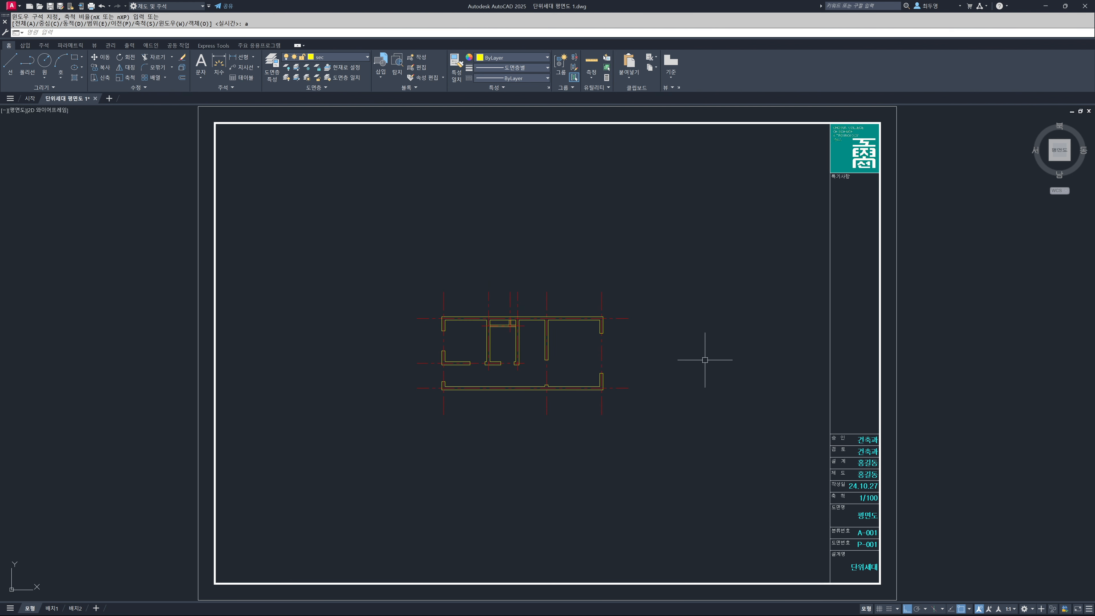